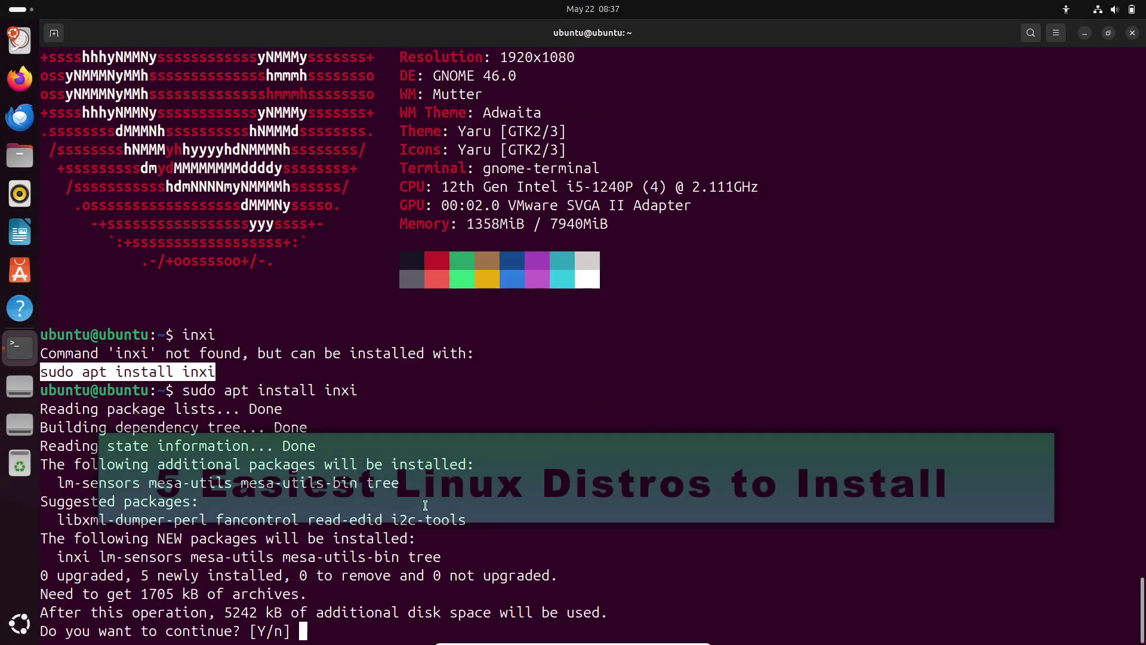
Answer y to confirm the inxi and neofetch package installs
{"action": "type", "text": "y"}
{"action": "key", "text": "Return"}
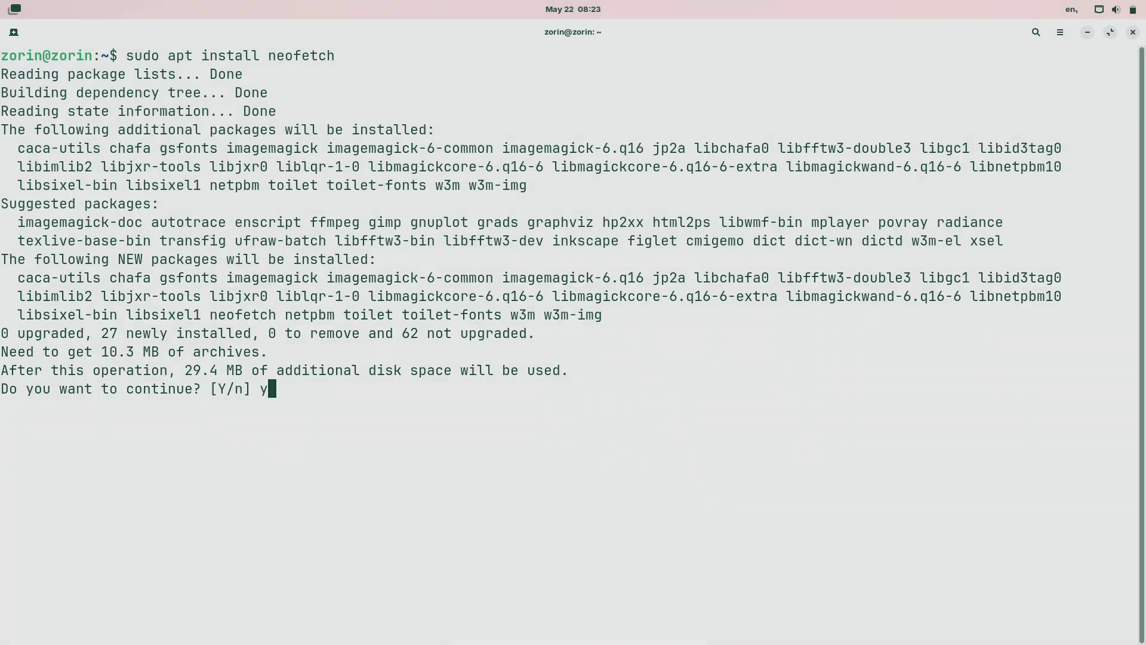
{"action": "key", "text": "Return"}
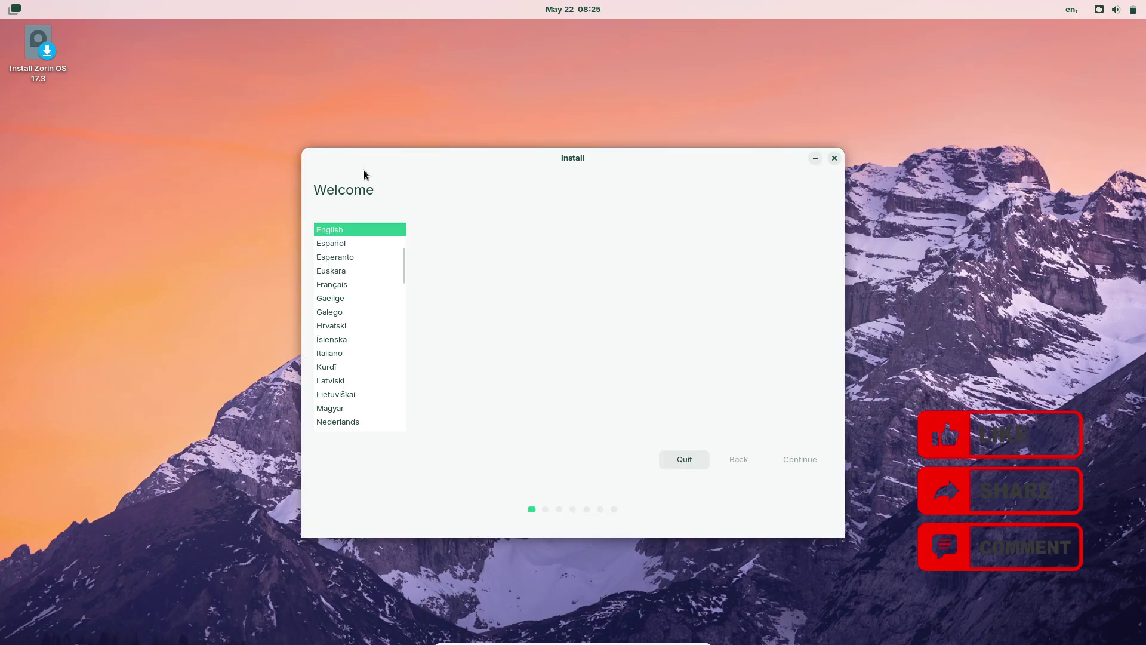
Browse the system tools applications
{"action": "left_click", "coordinate": [792, 462]}
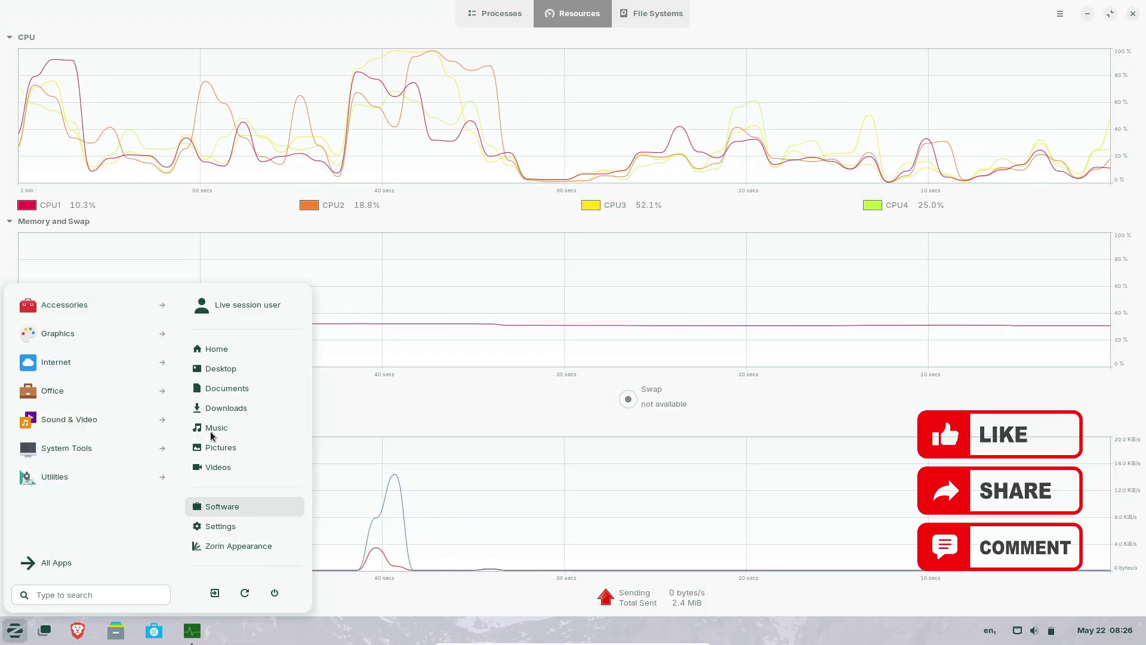
{"action": "left_click", "coordinate": [66, 448]}
{"action": "scroll", "coordinate": [89, 418], "scroll_direction": "down", "scroll_amount": 3}
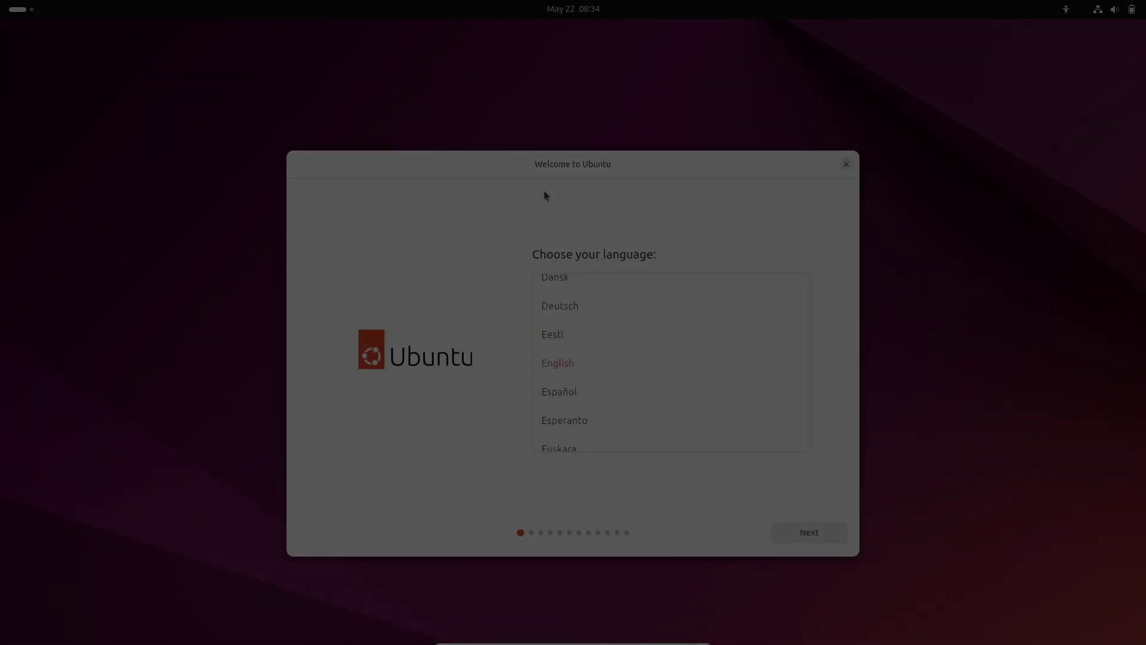
Keep English, accessibility, US keyboard and connection defaults, skip the installer update, and choose Install Ubuntu
{"action": "left_click", "coordinate": [815, 532]}
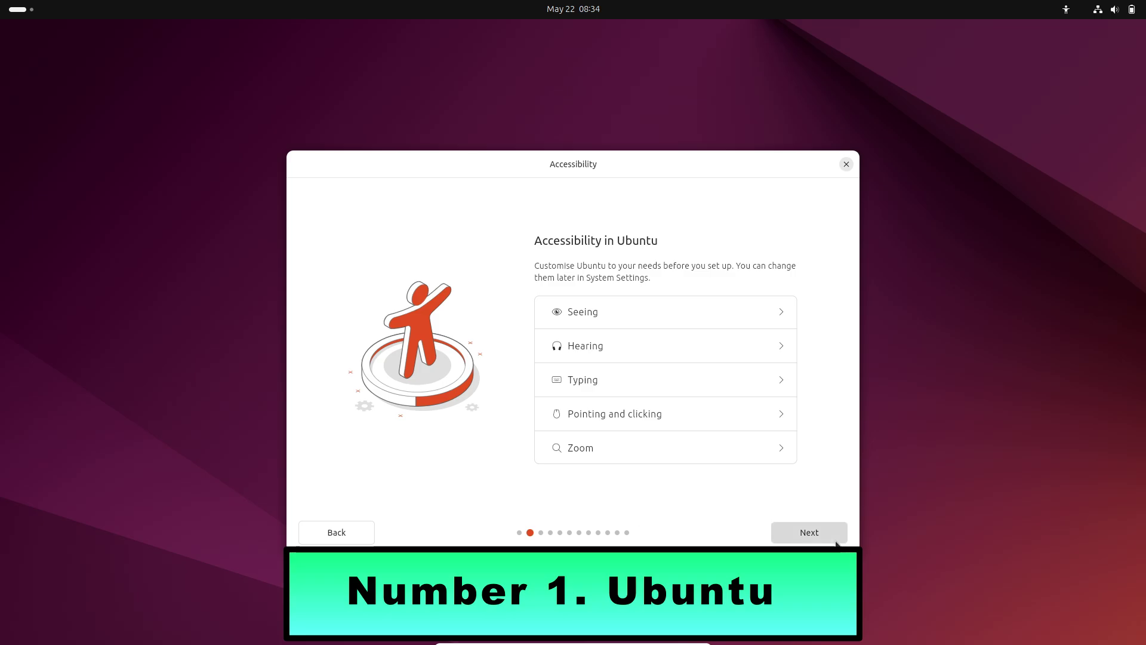
{"action": "left_click", "coordinate": [836, 541]}
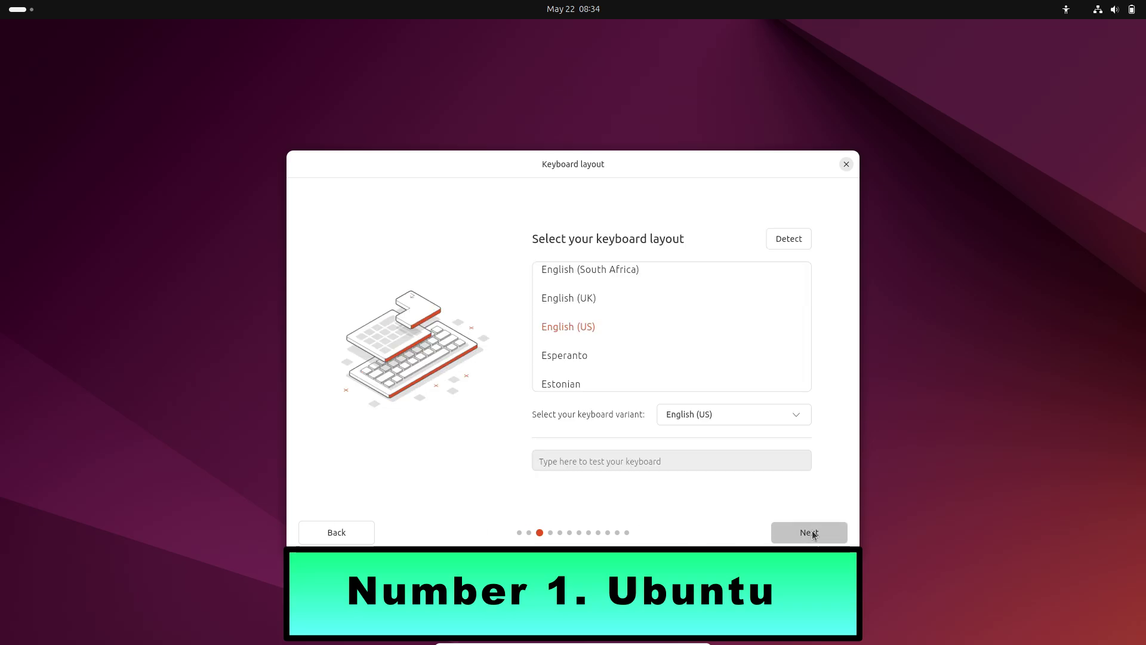
{"action": "left_click", "coordinate": [812, 530]}
{"action": "left_click", "coordinate": [812, 530]}
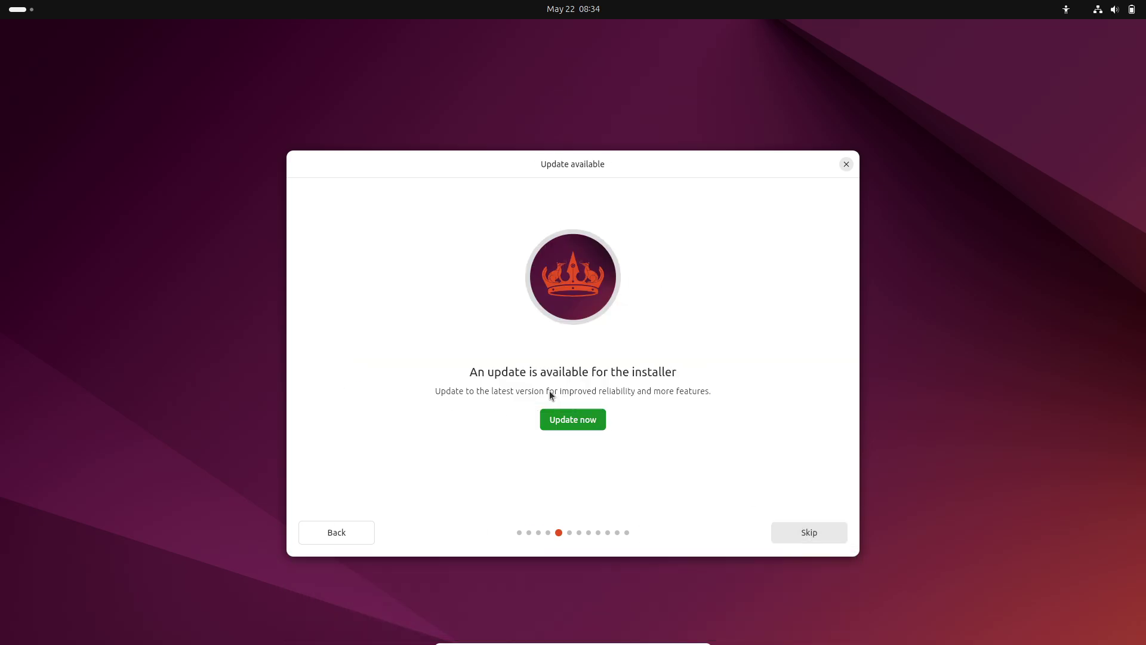
{"action": "left_click", "coordinate": [809, 531]}
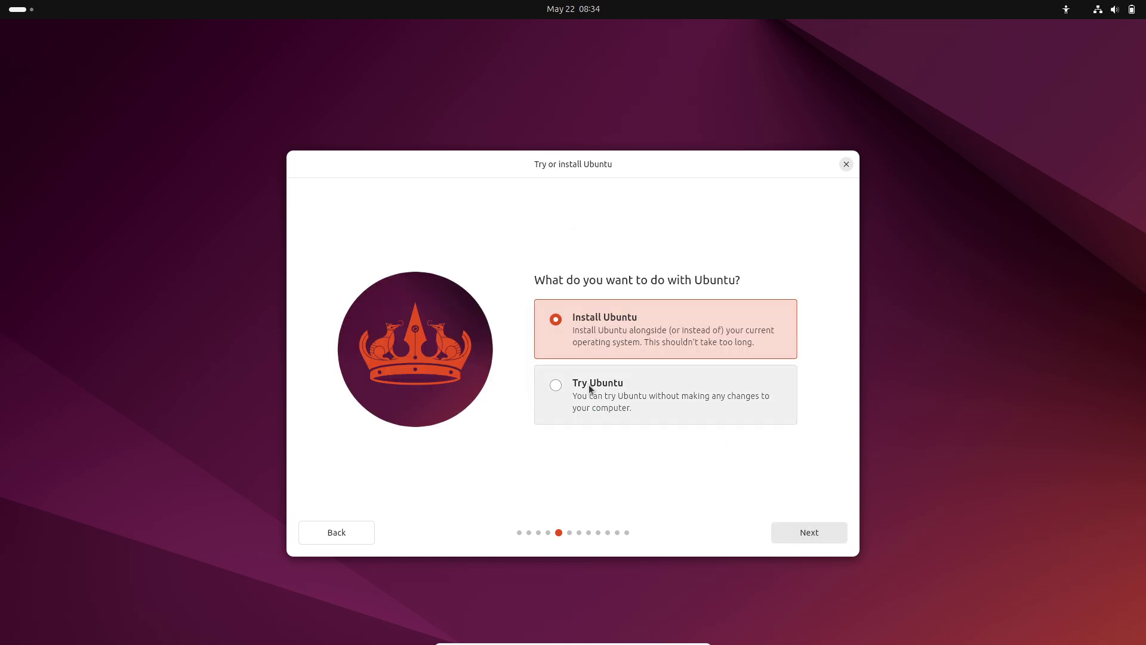
{"action": "left_click", "coordinate": [582, 383]}
{"action": "left_click", "coordinate": [672, 357]}
{"action": "left_click", "coordinate": [826, 532]}
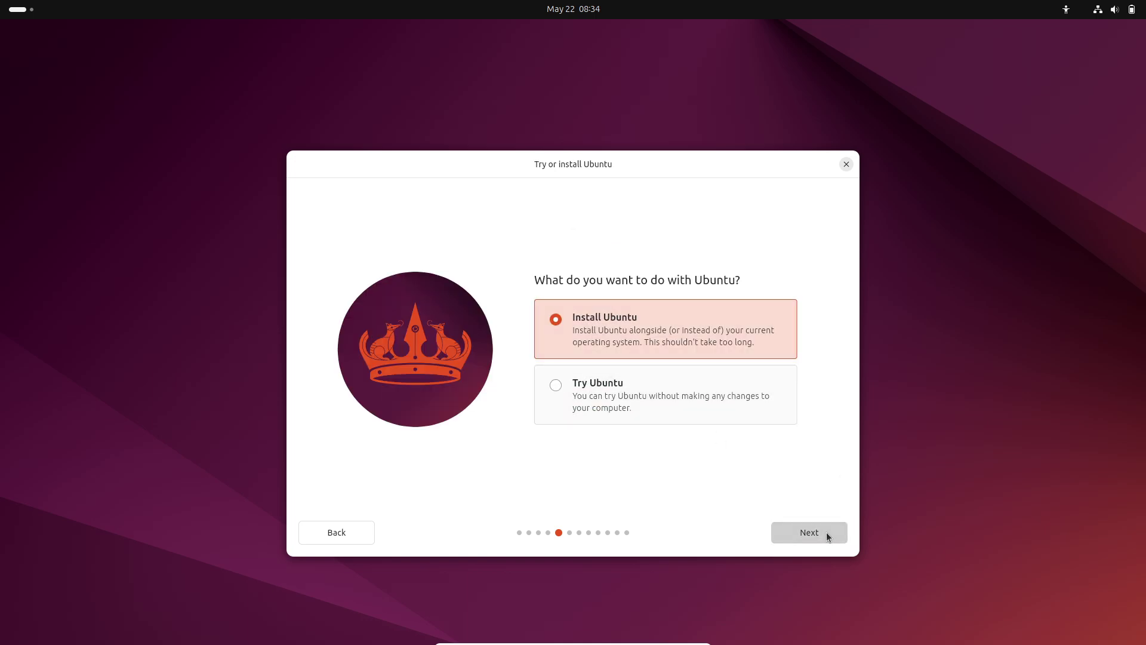
Choose Interactive installation and Extended selection, reaching the proprietary software options
{"action": "left_click", "coordinate": [686, 375]}
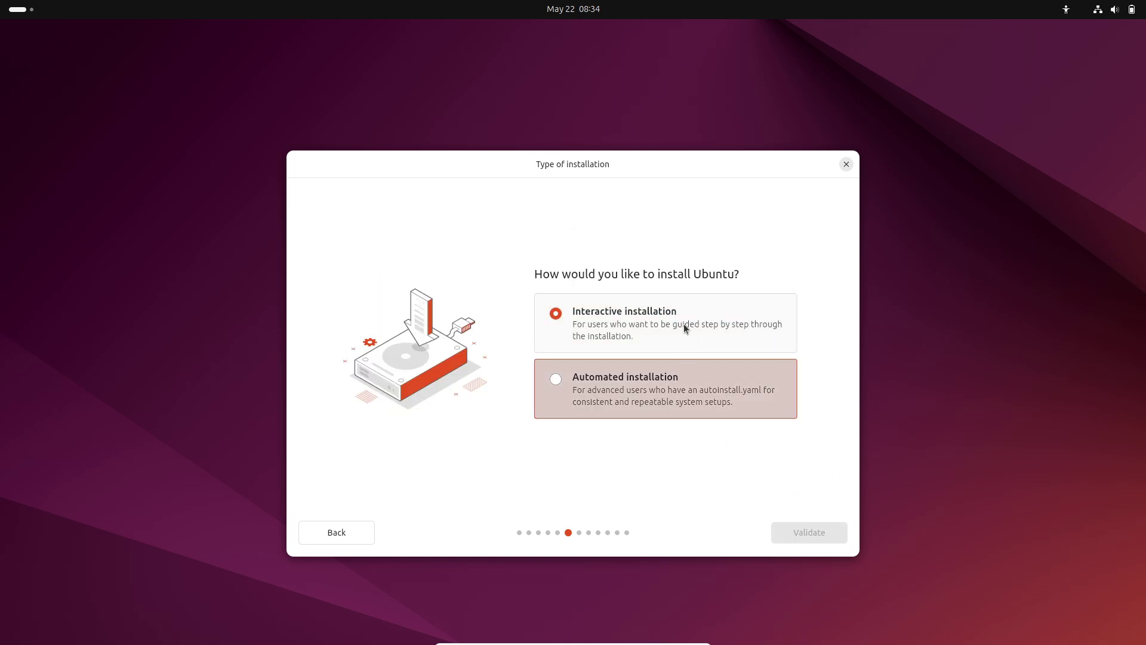
{"action": "left_click", "coordinate": [682, 290]}
{"action": "left_click", "coordinate": [800, 527]}
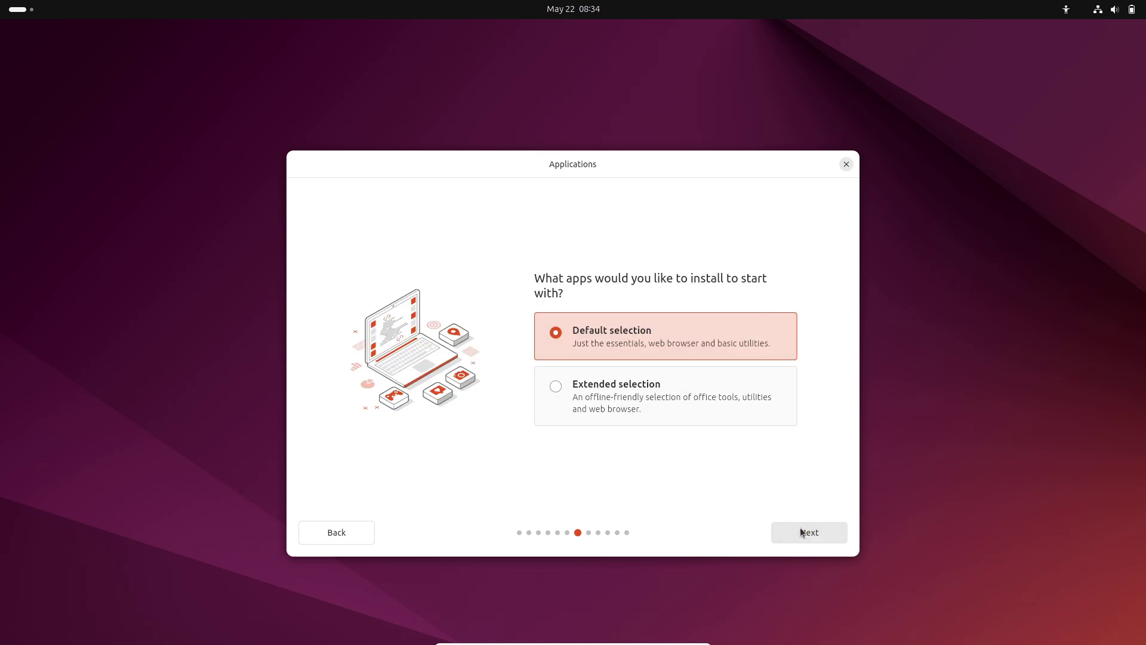
{"action": "left_click", "coordinate": [681, 404]}
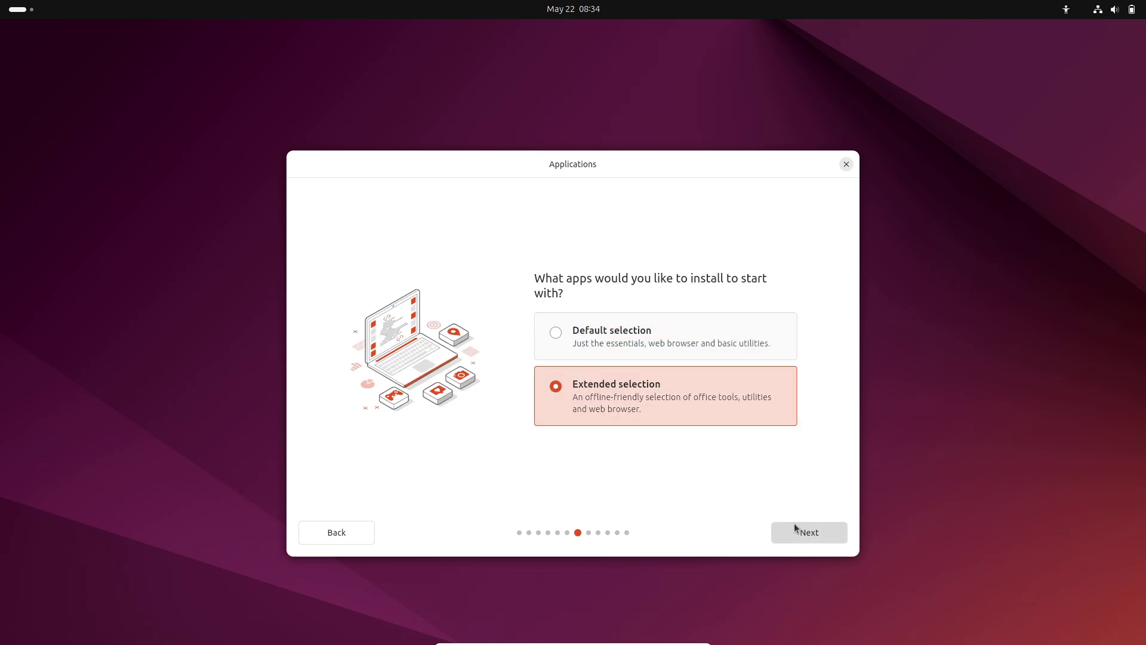
{"action": "left_click", "coordinate": [663, 335]}
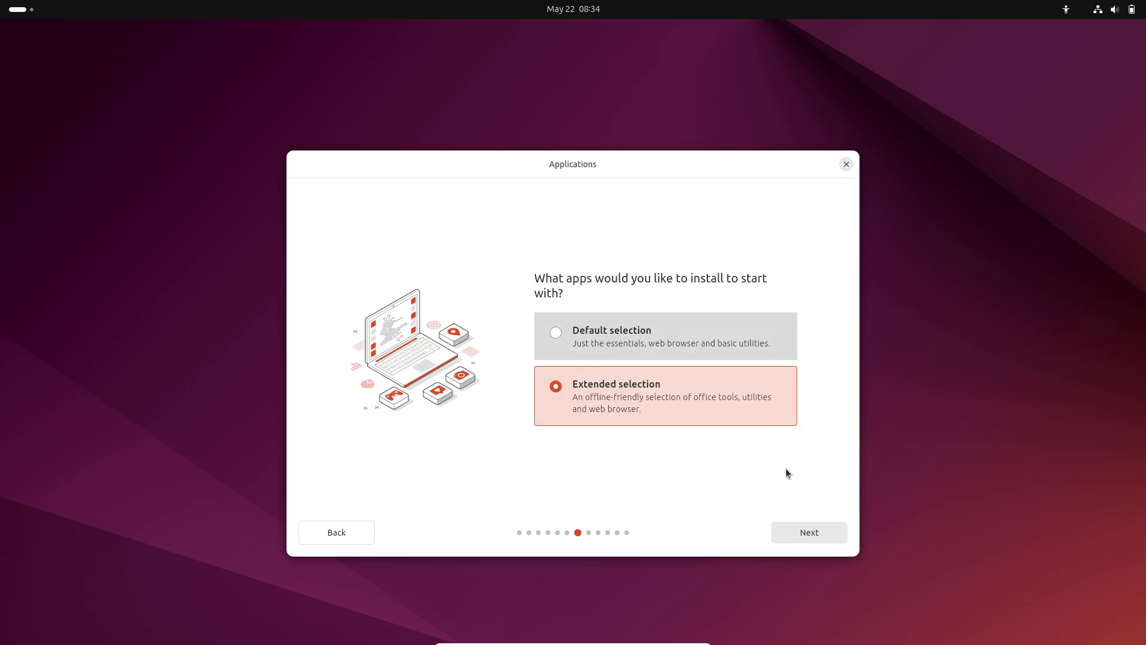
{"action": "left_click", "coordinate": [694, 393]}
{"action": "left_click", "coordinate": [809, 536]}
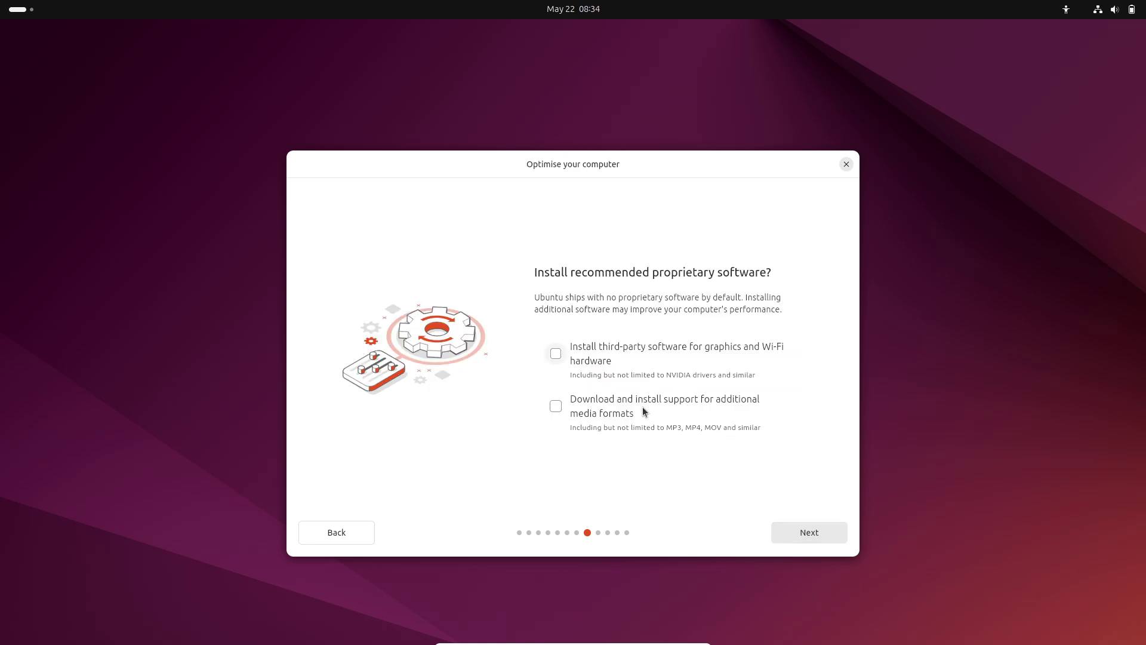
{"action": "left_click", "coordinate": [30, 16]}
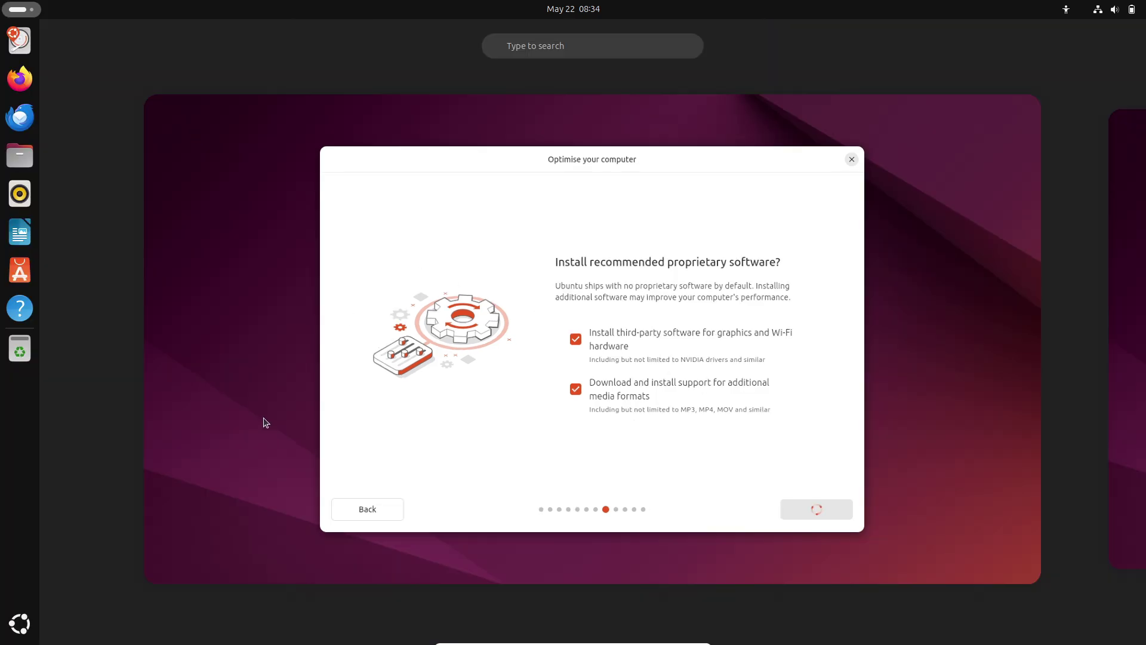
Open Settings and show System > About details: Ubuntu 24.04.2 LTS, 7.8 GiB, i5-1240P
{"action": "left_click", "coordinate": [10, 637]}
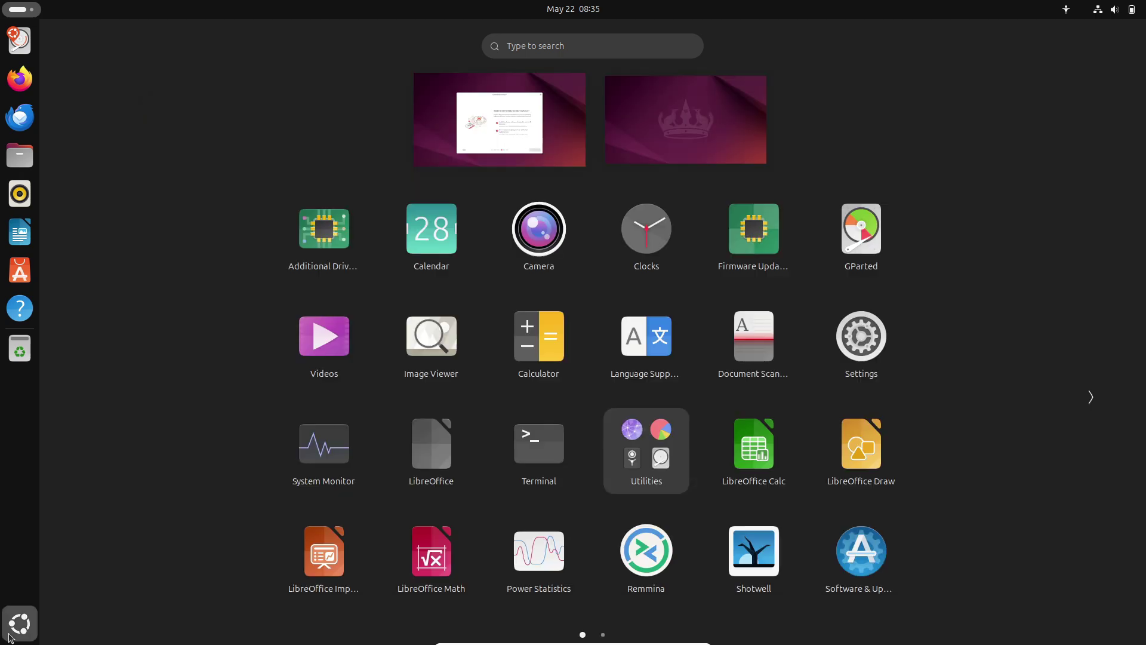
{"action": "left_click", "coordinate": [1091, 397]}
{"action": "left_click", "coordinate": [94, 395]}
{"action": "left_click", "coordinate": [870, 347]}
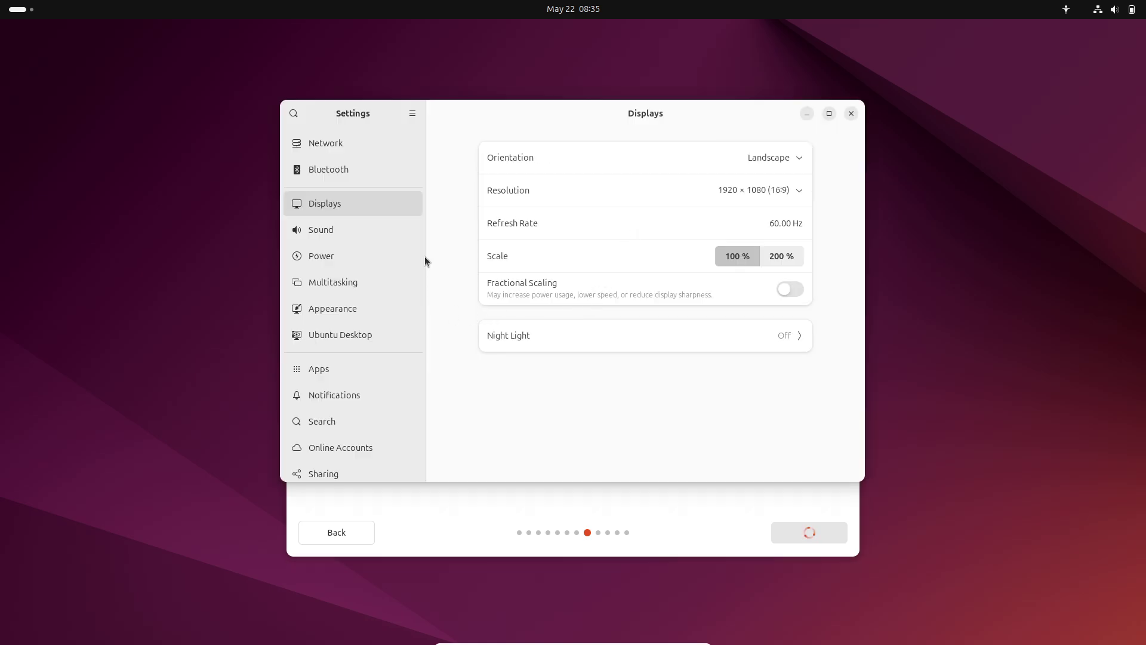
{"action": "left_click", "coordinate": [419, 418]}
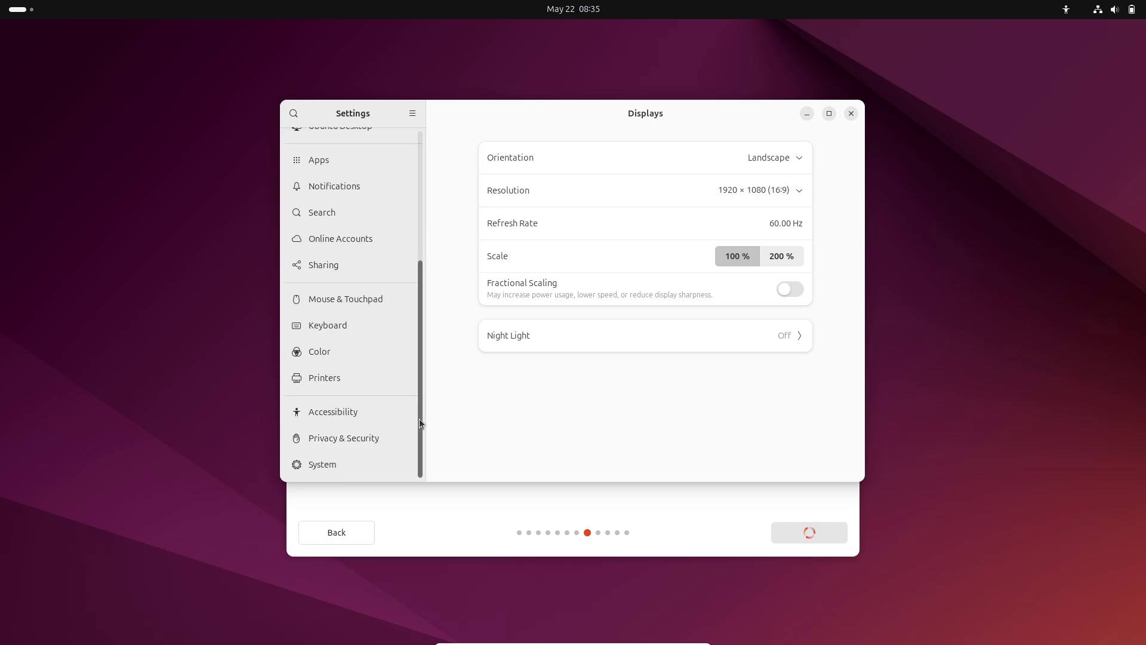
{"action": "left_click", "coordinate": [373, 464]}
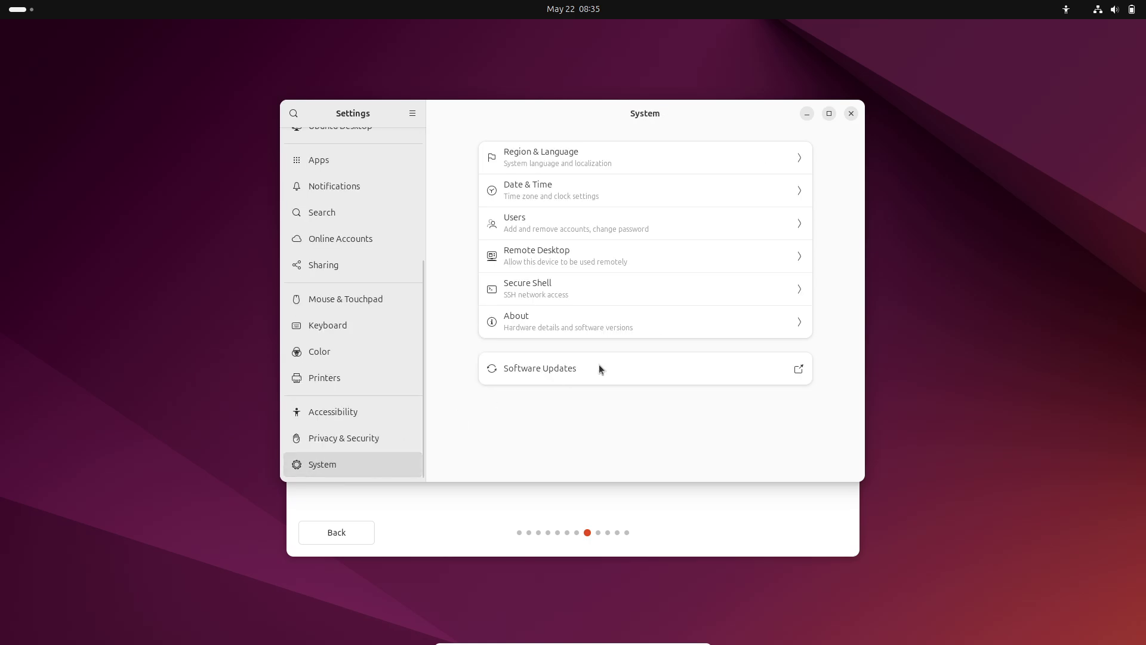
{"action": "left_click", "coordinate": [644, 325]}
{"action": "left_click", "coordinate": [632, 448]}
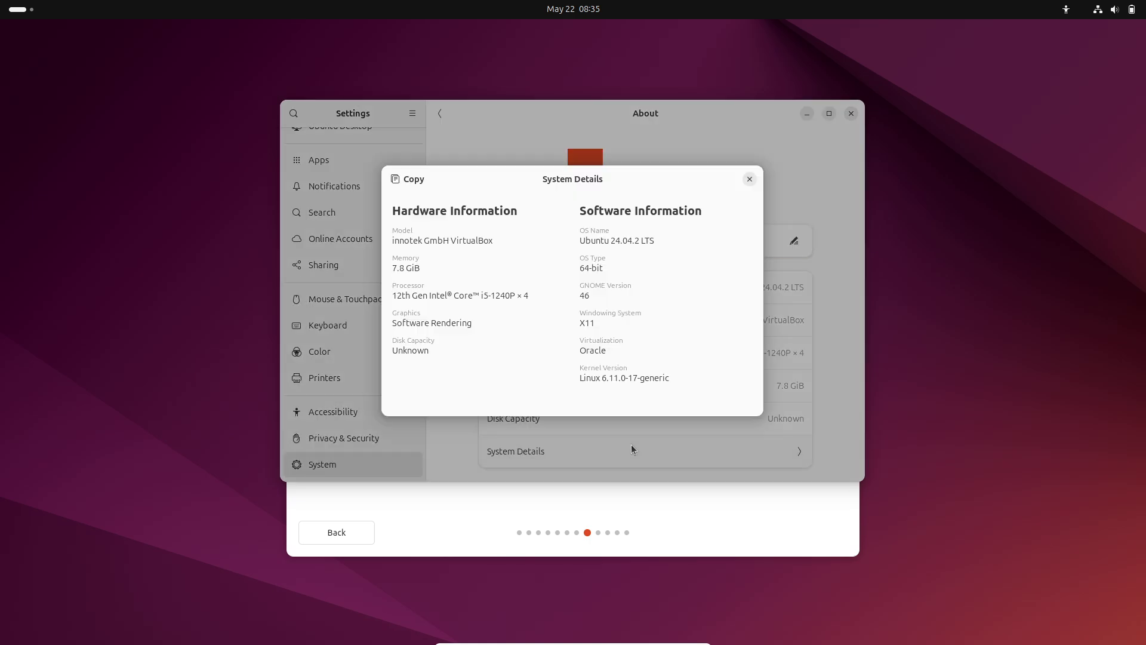
Close the System Details, the Settings window and the installer
{"action": "left_click", "coordinate": [750, 179]}
{"action": "left_click", "coordinate": [852, 113]}
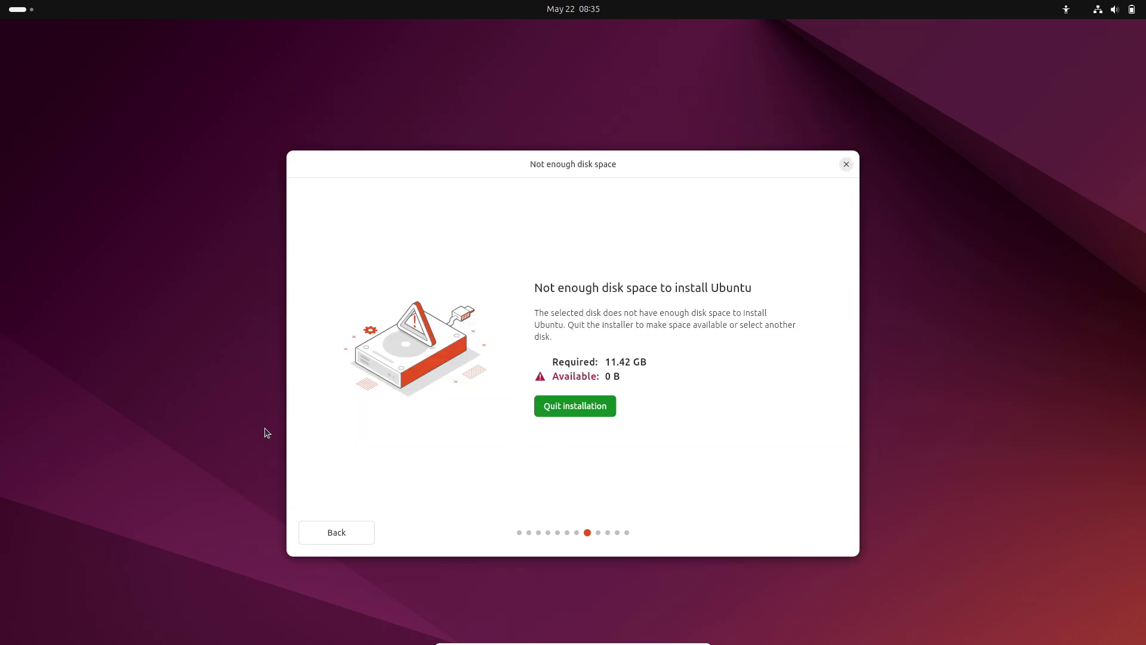
{"action": "left_click", "coordinate": [559, 406]}
Launch System Monitor maximized on its Resources tab
{"action": "key", "text": "super"}
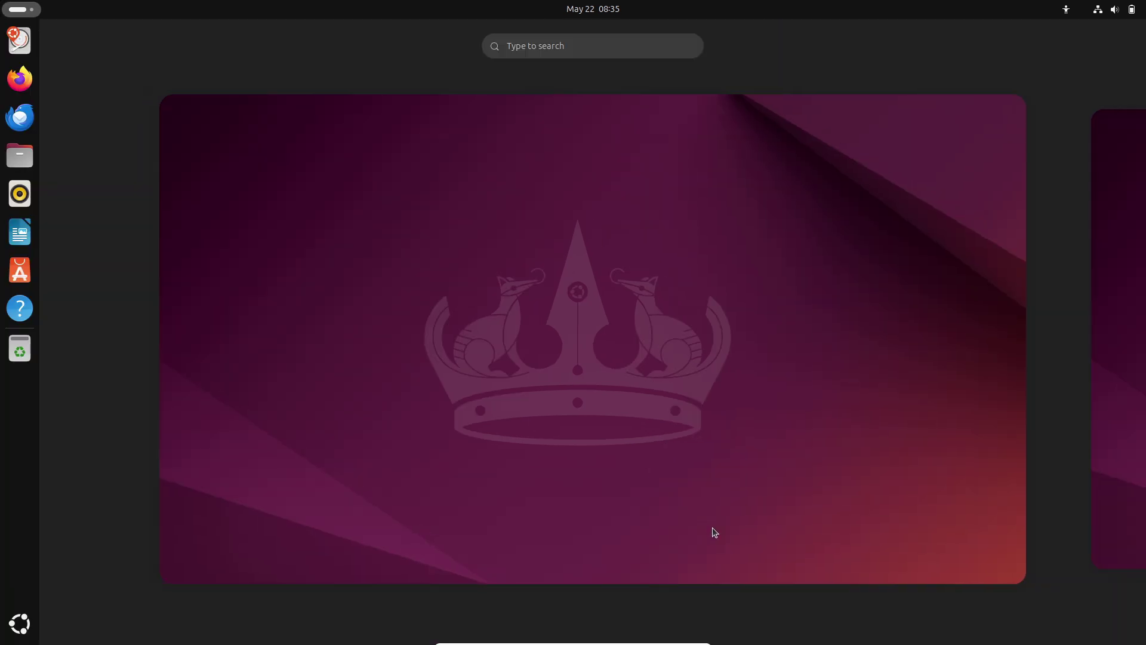
{"action": "left_click", "coordinate": [20, 623]}
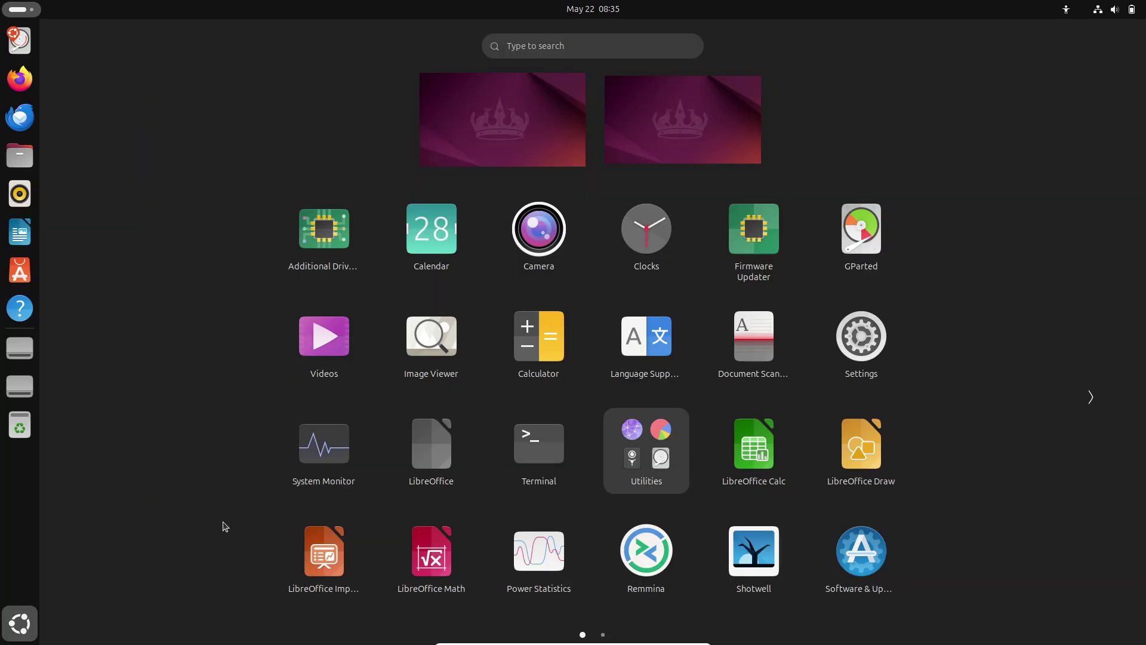
{"action": "left_click", "coordinate": [360, 462]}
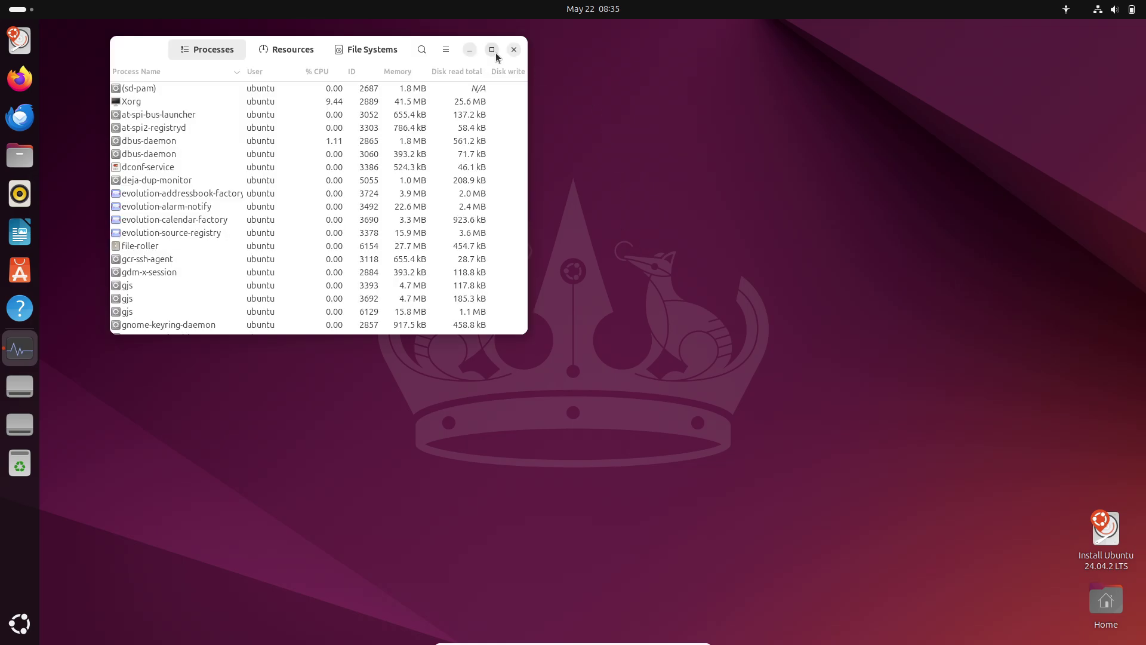
{"action": "left_click", "coordinate": [492, 50]}
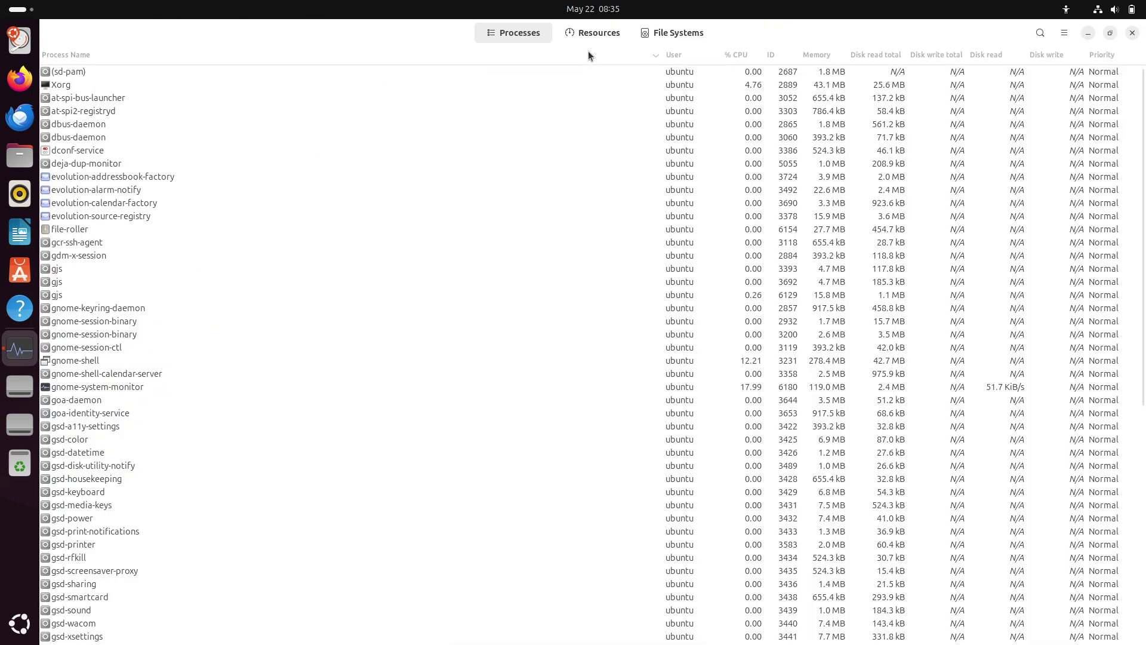
{"action": "left_click", "coordinate": [585, 32]}
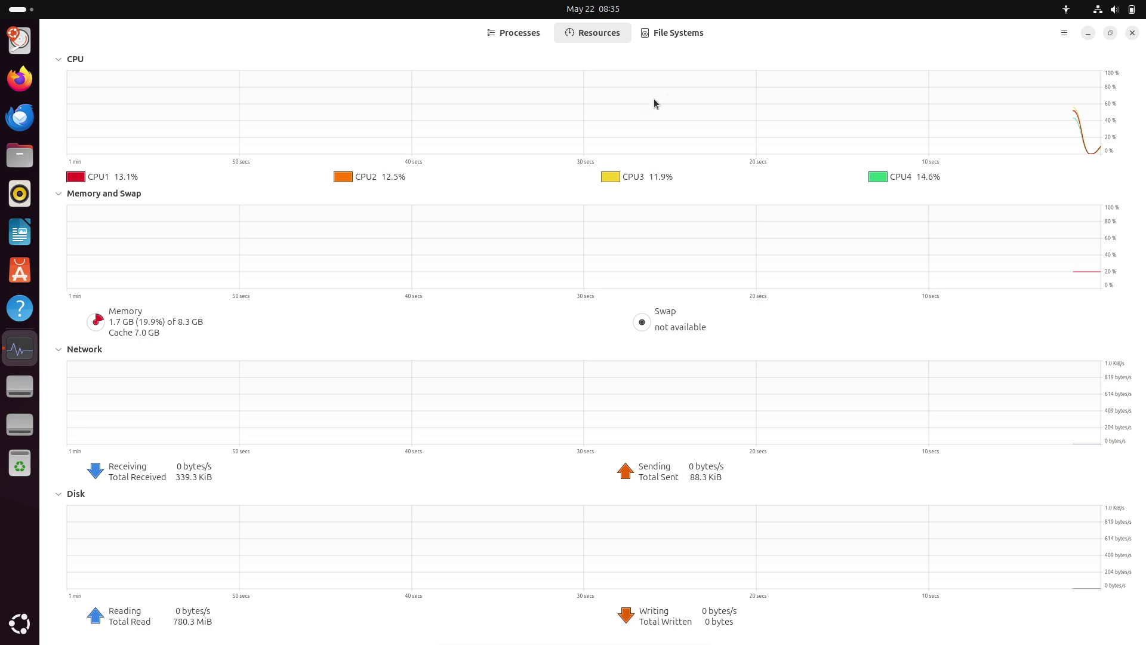
Close System Monitor, open a maximized Terminal and enlarge its text twice
{"action": "left_click", "coordinate": [1131, 34]}
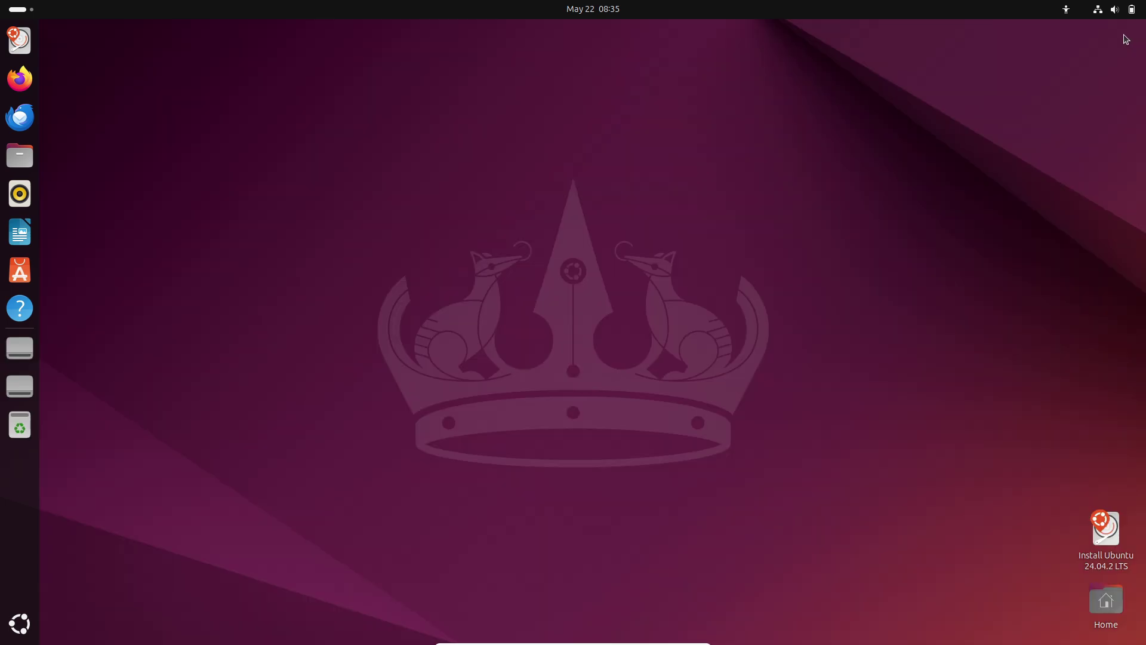
{"action": "left_click", "coordinate": [20, 623]}
{"action": "left_click", "coordinate": [509, 458]}
{"action": "key", "text": "super+Up"}
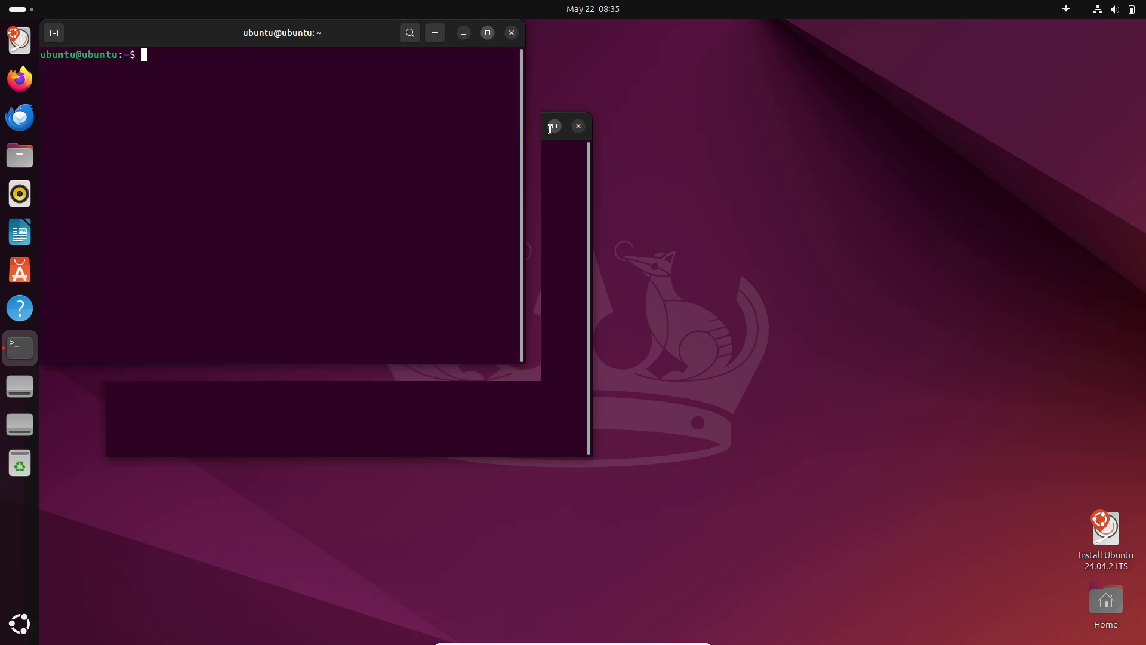
{"action": "left_click", "coordinate": [1057, 36]}
{"action": "left_click", "coordinate": [1093, 73]}
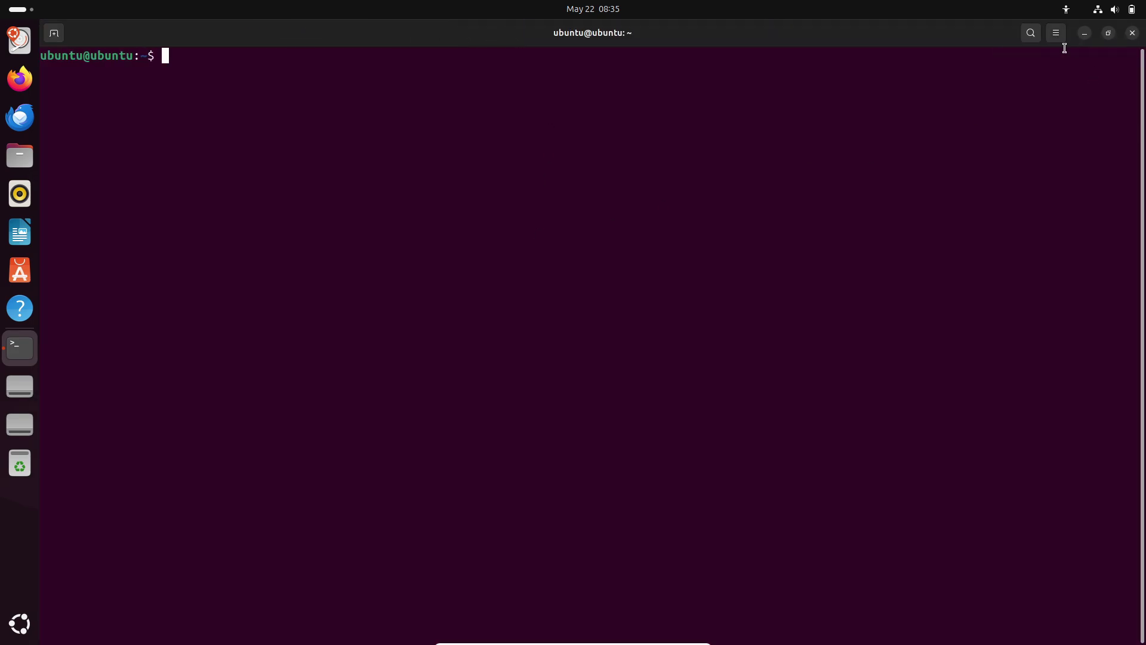
{"action": "left_click", "coordinate": [1057, 34]}
{"action": "left_click", "coordinate": [1095, 69]}
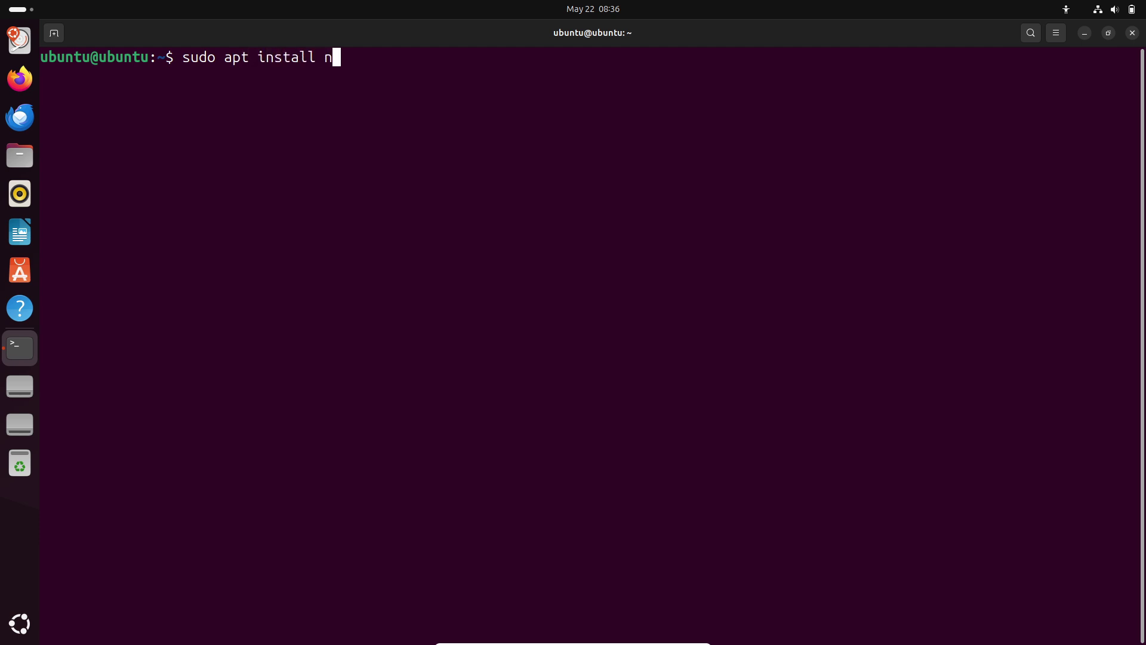
Run sudo apt install neofetch and confirm the download with y
{"action": "key", "text": "Return"}
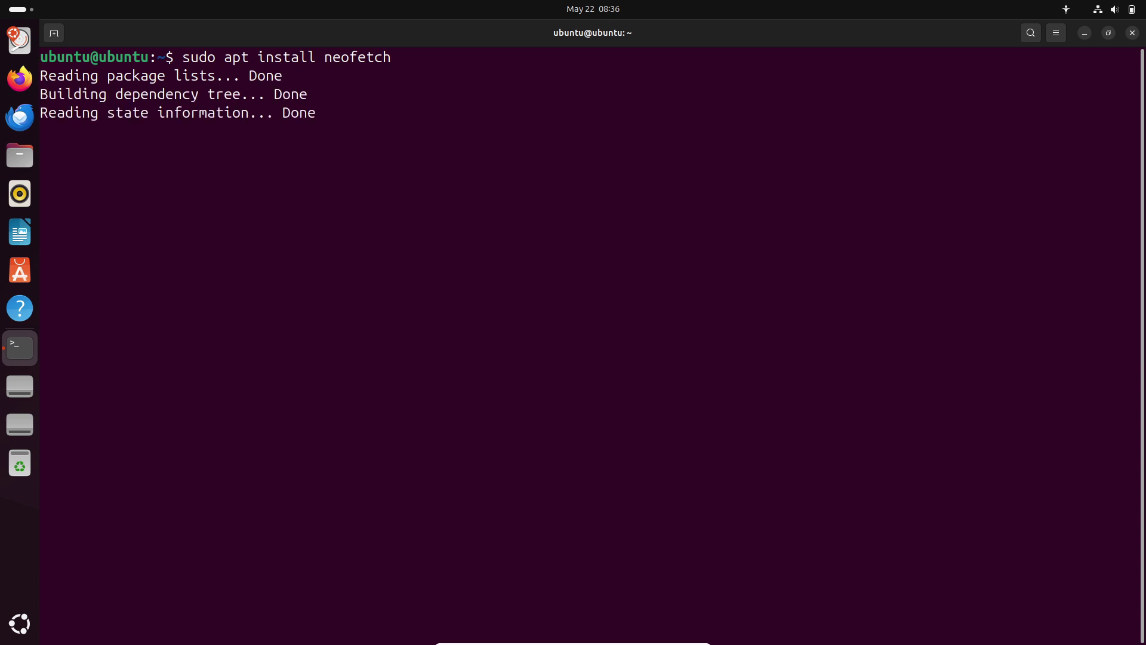
{"action": "type", "text": "y"}
{"action": "key", "text": "Return"}
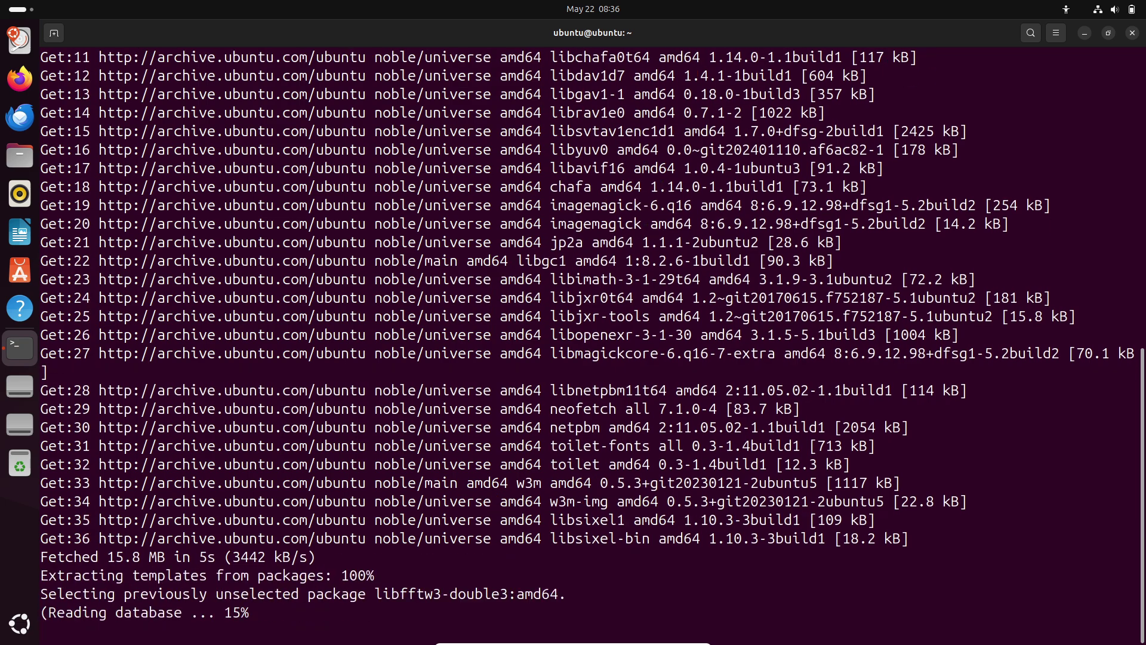
Peek at the quick settings, accessibility options and Help app's menu, then dismiss them
{"action": "left_click", "coordinate": [1114, 10]}
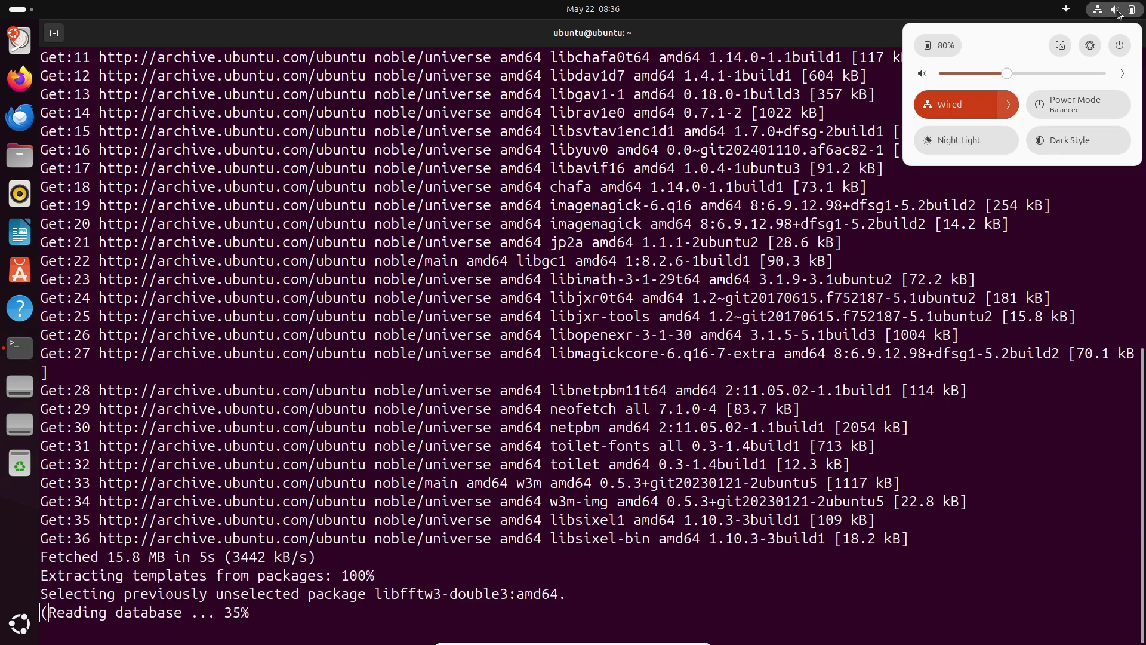
{"action": "left_click", "coordinate": [1116, 12]}
{"action": "left_click", "coordinate": [1067, 10]}
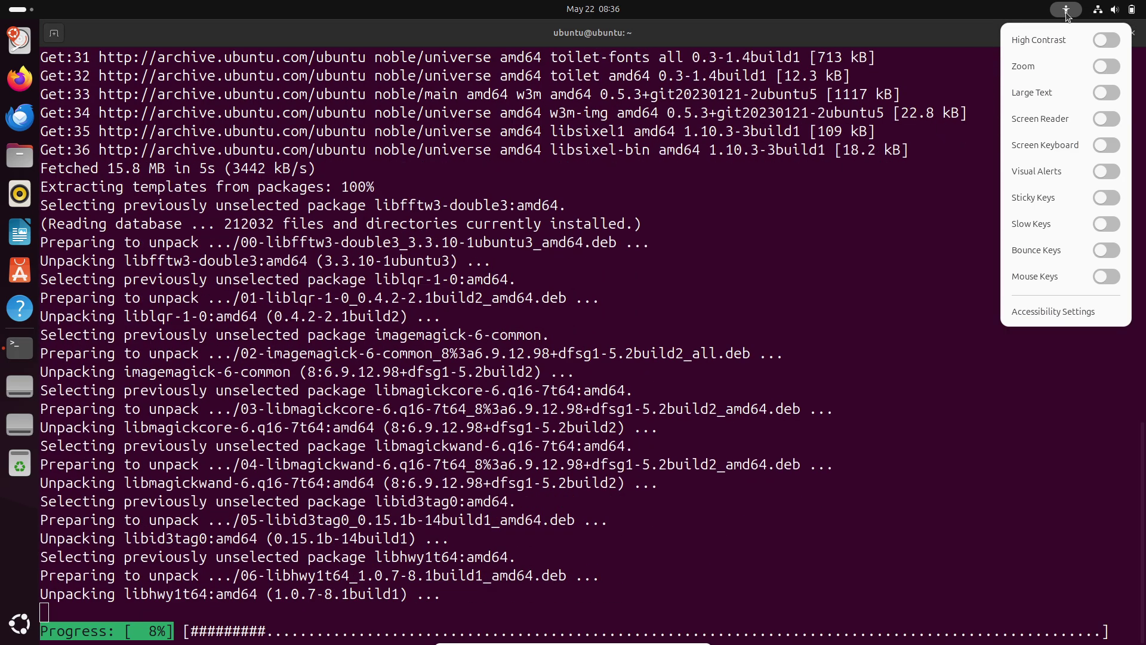
{"action": "left_click", "coordinate": [1067, 10]}
{"action": "right_click", "coordinate": [18, 308]}
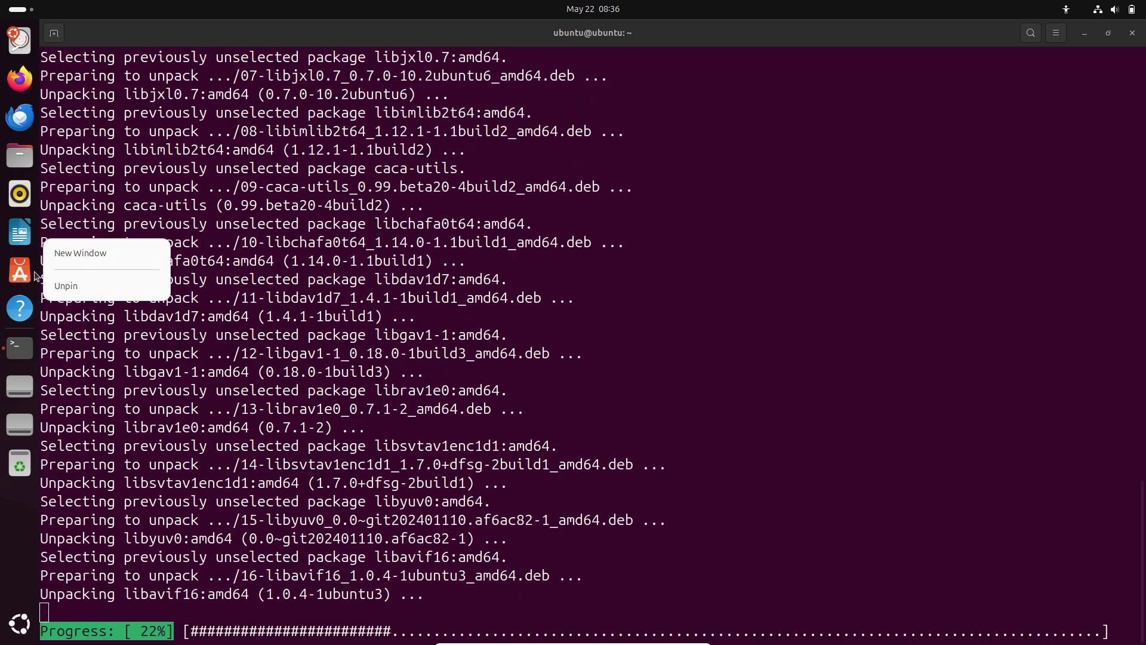
{"action": "key", "text": "Escape"}
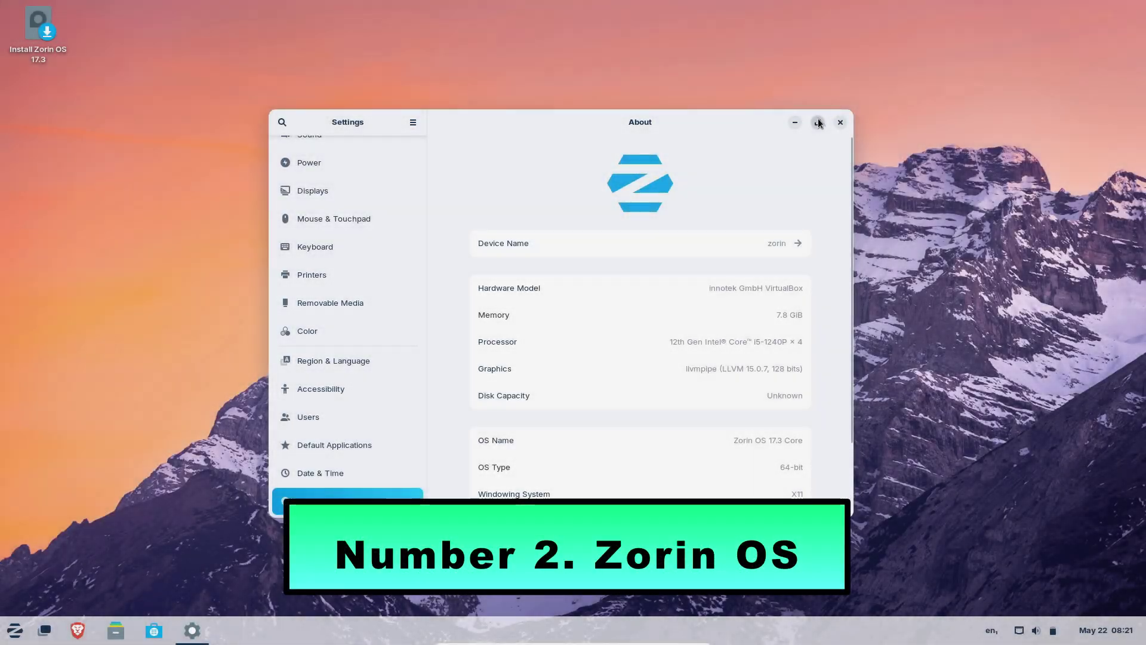
Close the Settings window and launch Zorin Appearance
{"action": "left_click", "coordinate": [818, 121]}
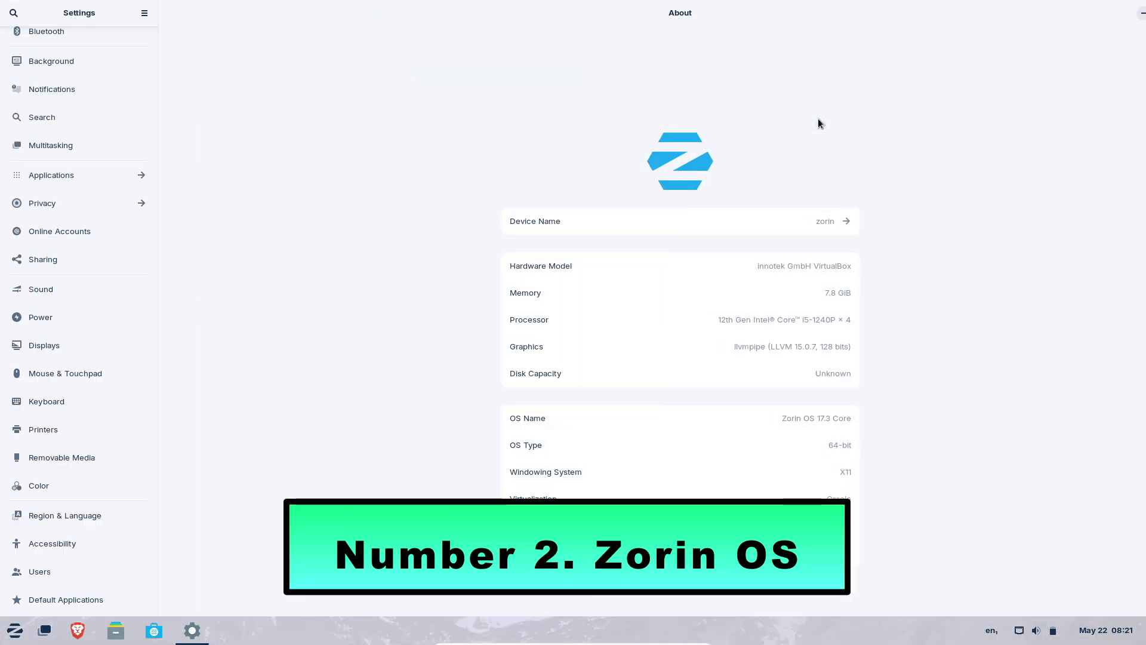
{"action": "left_click", "coordinate": [1134, 13]}
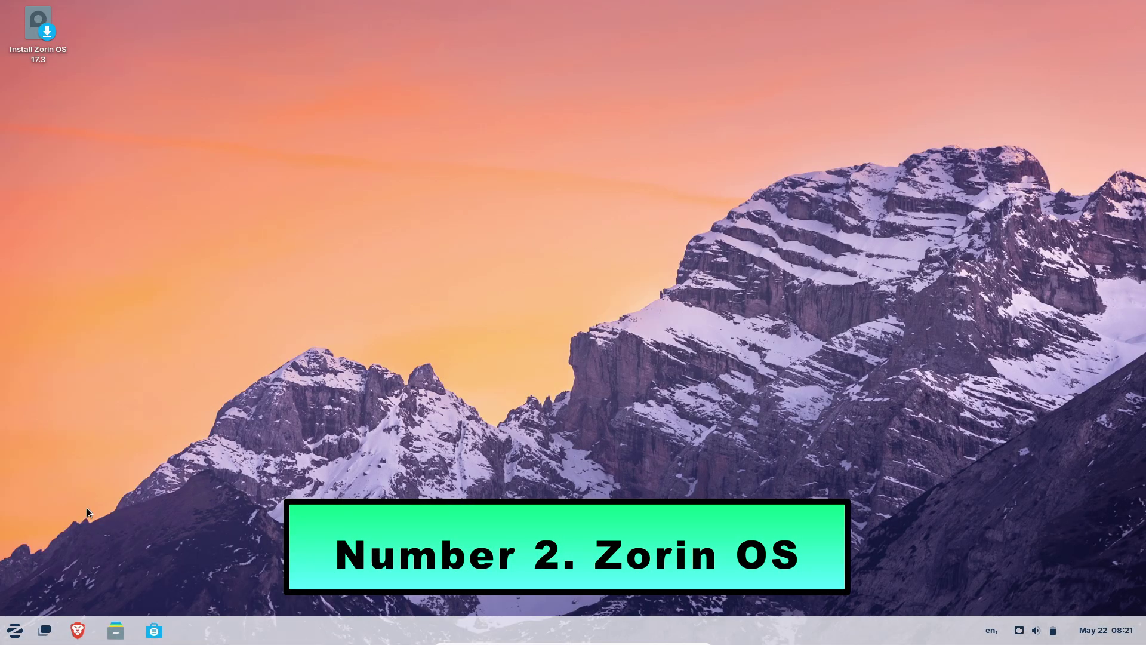
{"action": "left_click", "coordinate": [15, 630]}
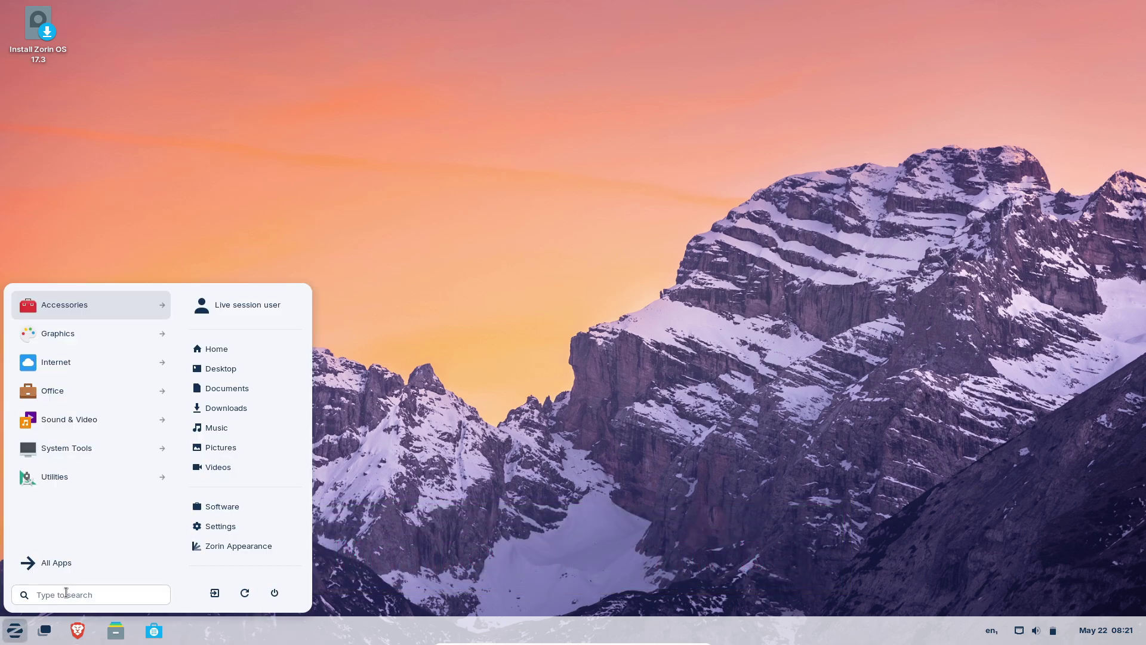
{"action": "left_click", "coordinate": [217, 547]}
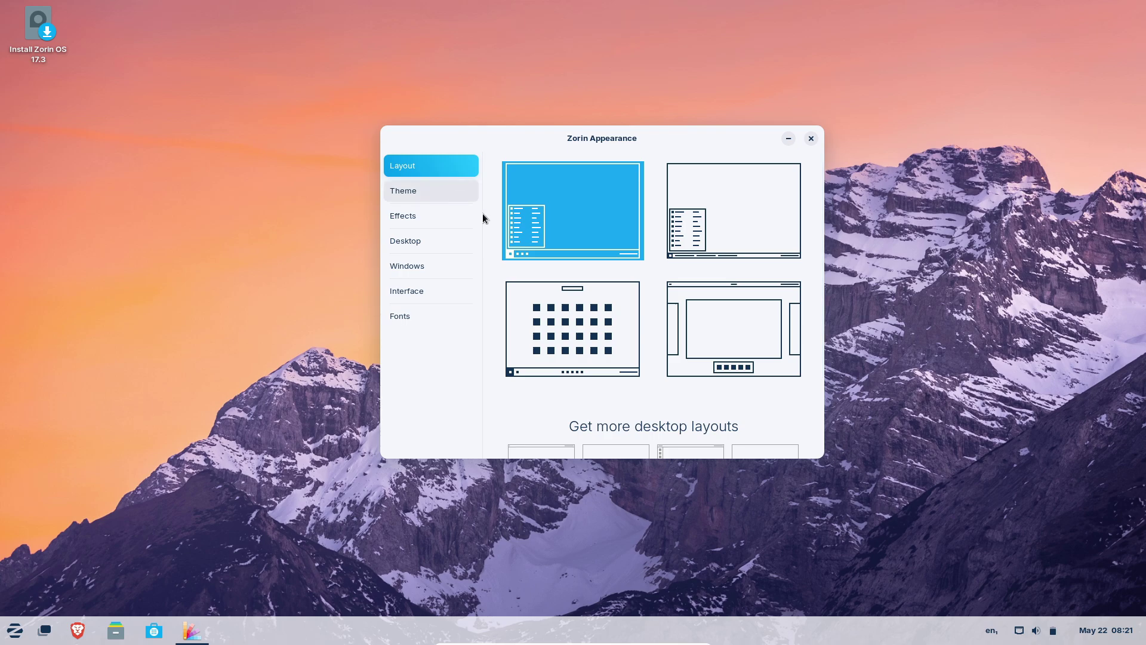
Try Dark then Light background style and set the accent colour to green
{"action": "left_click", "coordinate": [449, 198]}
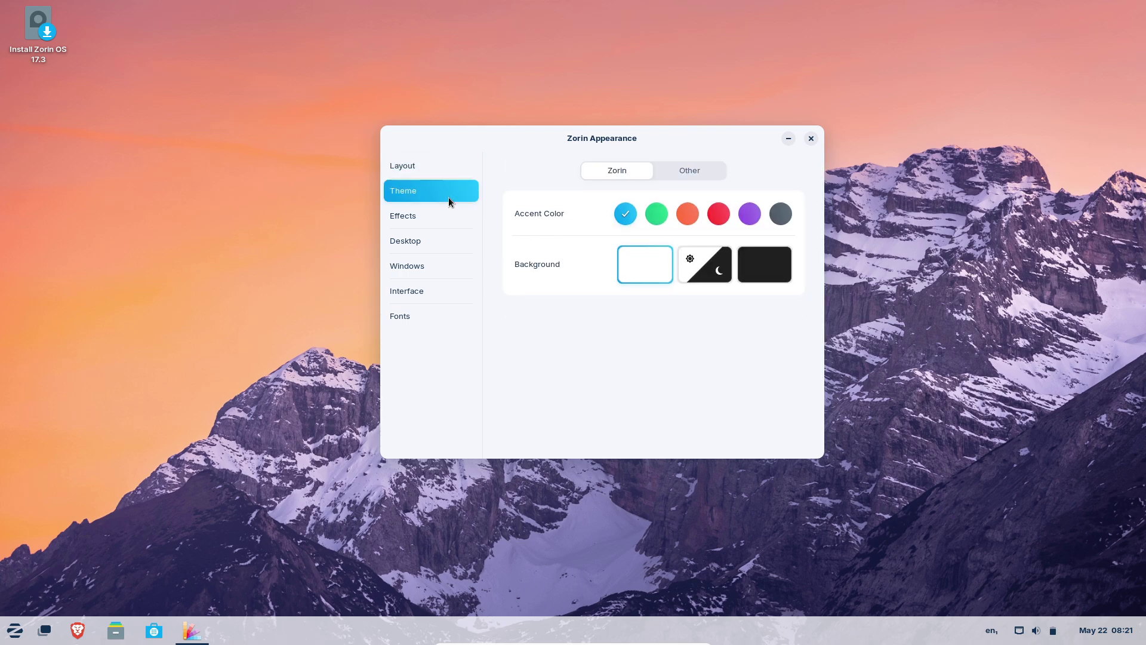
{"action": "left_click", "coordinate": [787, 270]}
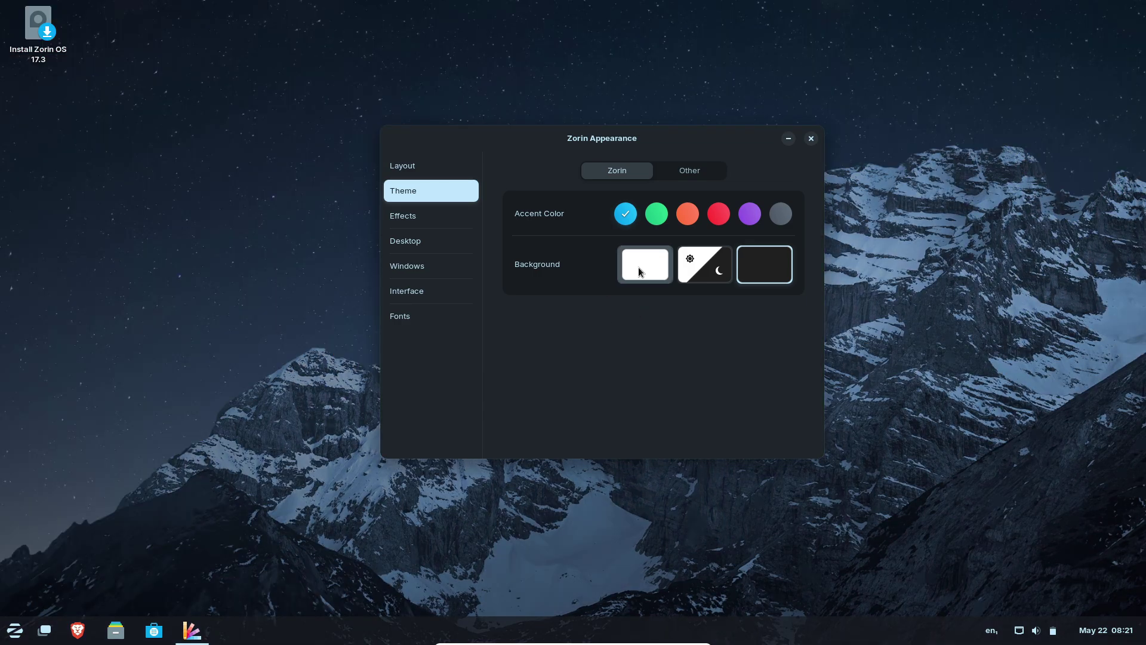
{"action": "left_click", "coordinate": [639, 270]}
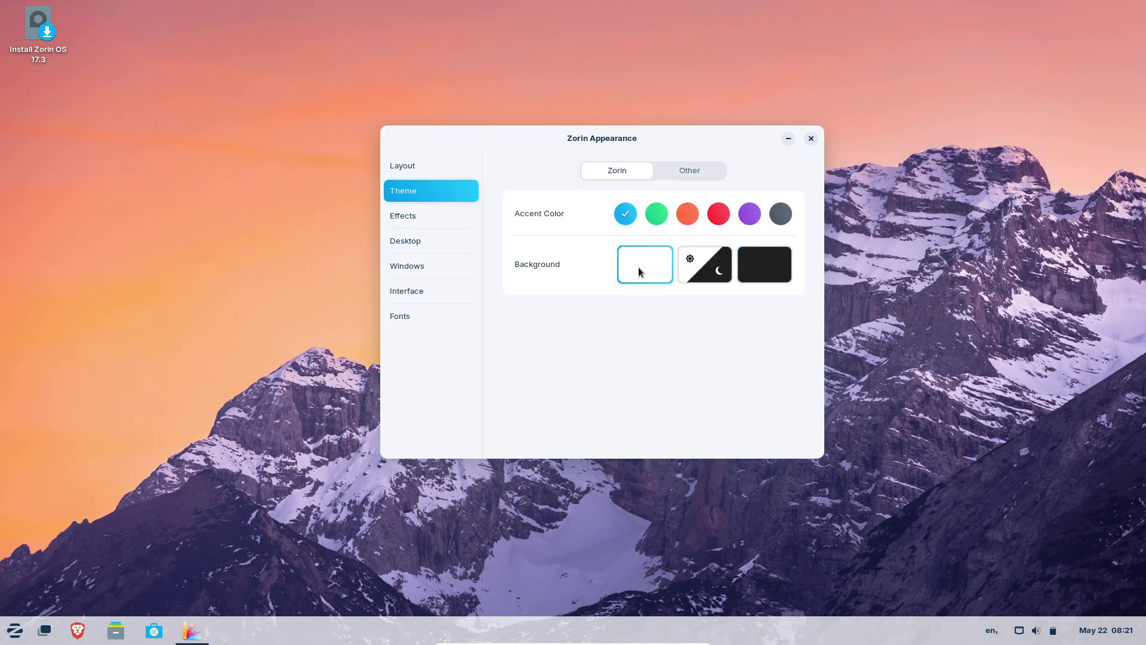
{"action": "left_click", "coordinate": [657, 213]}
Browse the Effects, Desktop, Windows, Interface and Fonts pages
{"action": "left_click", "coordinate": [452, 216]}
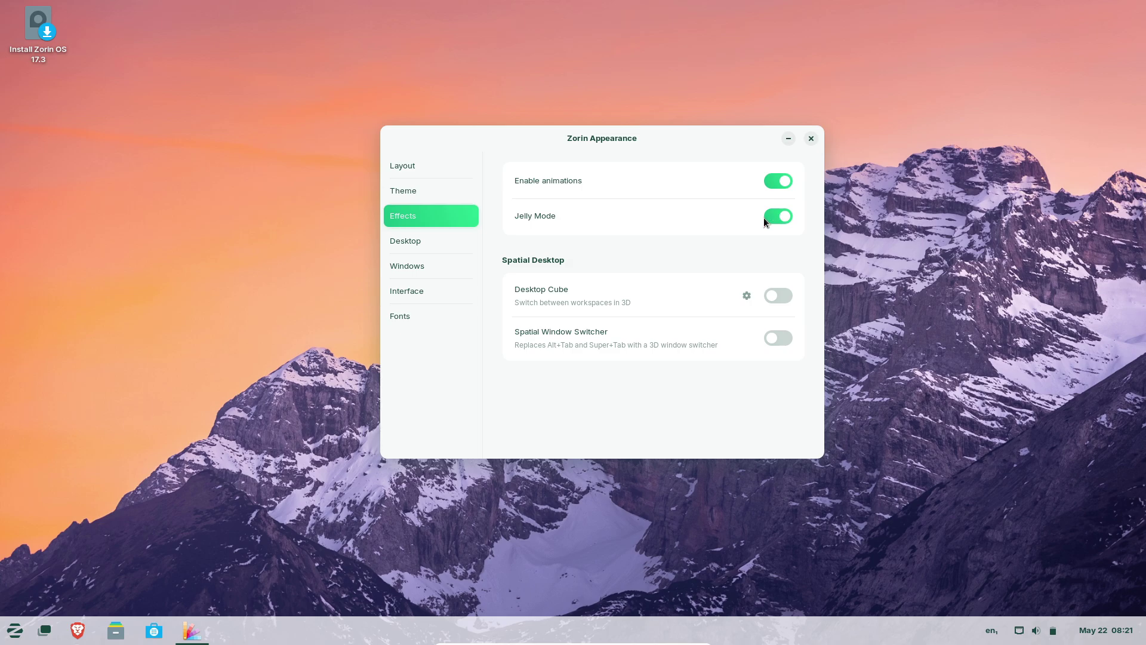
{"action": "left_click", "coordinate": [449, 242]}
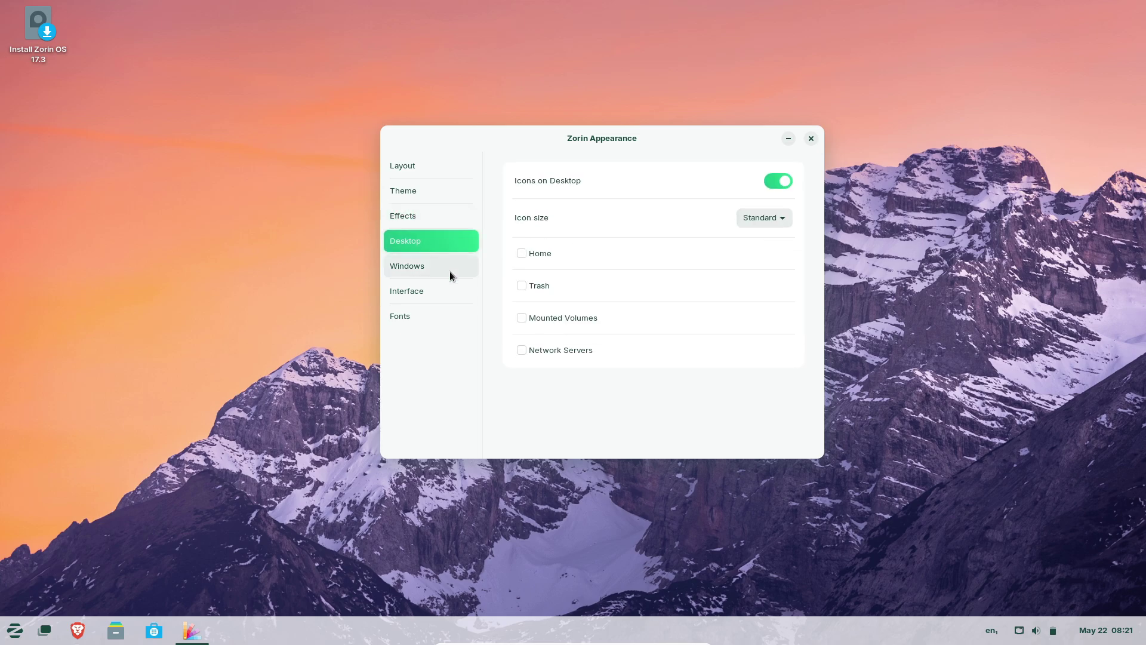
{"action": "left_click", "coordinate": [450, 271]}
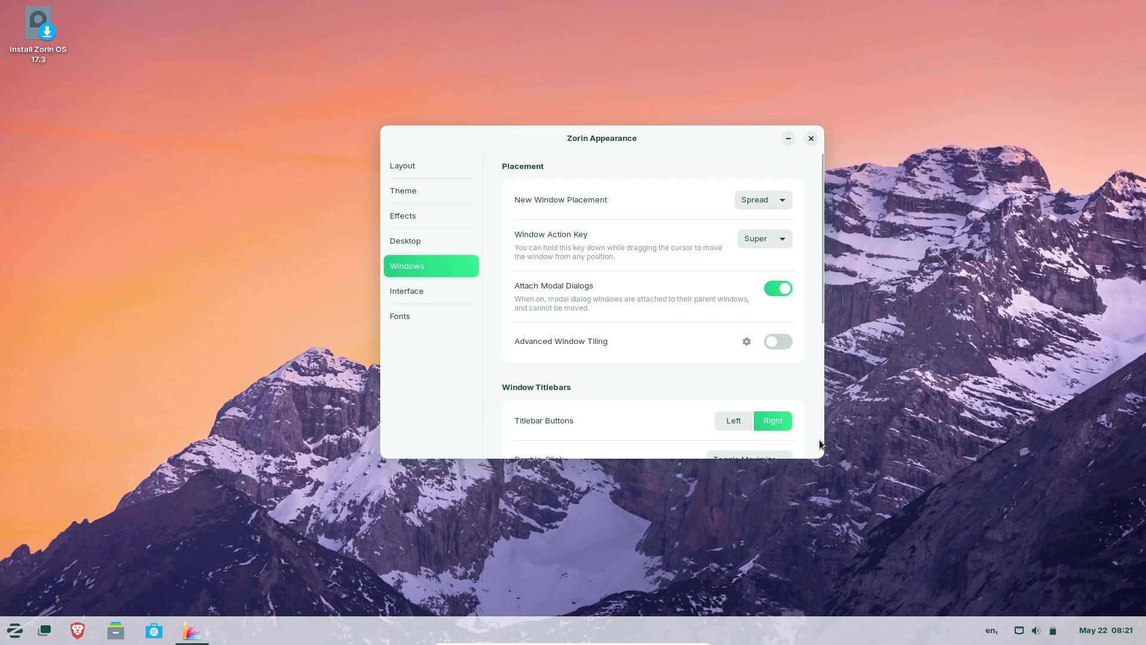
{"action": "left_click_drag", "start_coordinate": [822, 210], "coordinate": [839, 155]}
{"action": "left_click", "coordinate": [449, 283]}
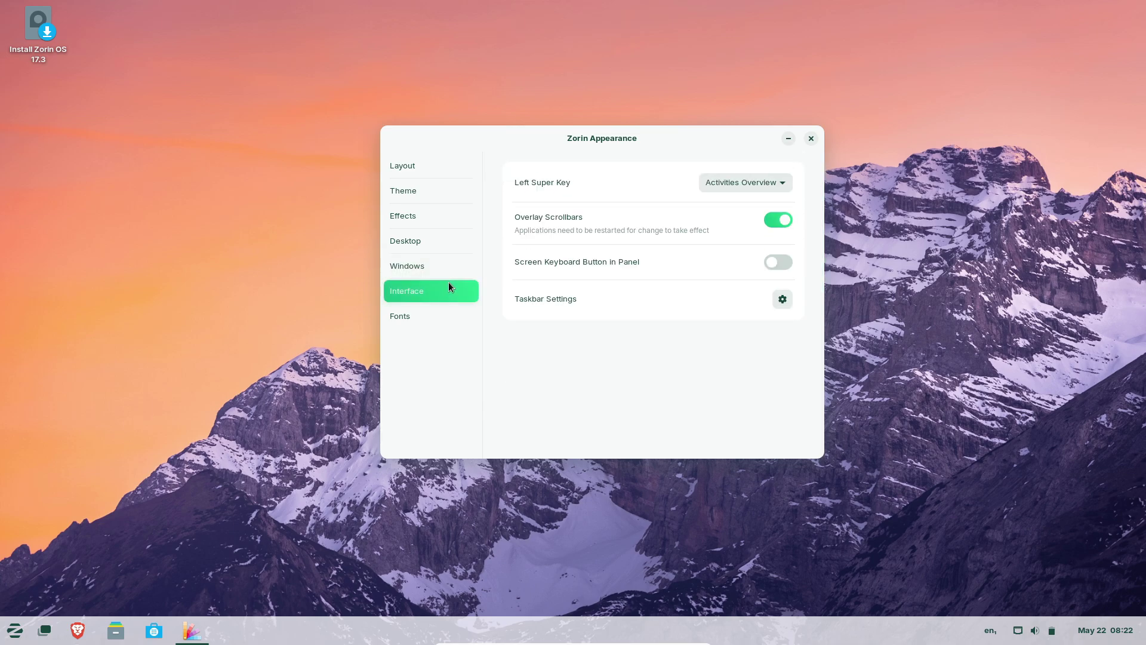
{"action": "left_click", "coordinate": [449, 321]}
Apply the desktop layout with the panel along the top
{"action": "left_click", "coordinate": [451, 169]}
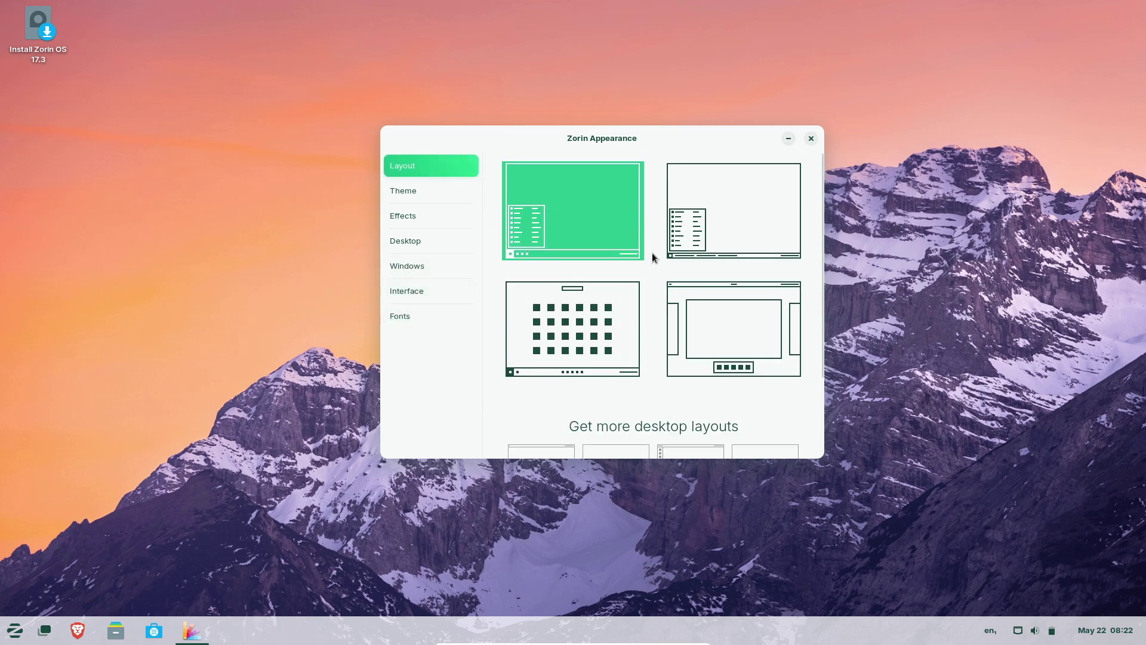
{"action": "left_click", "coordinate": [718, 346]}
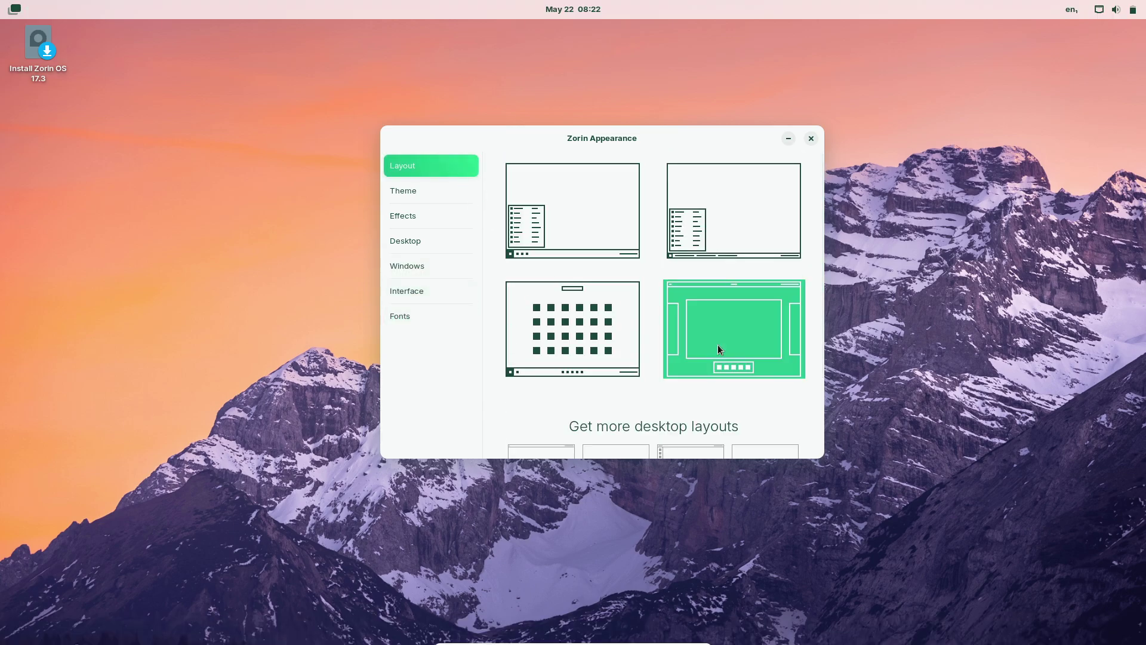
{"action": "left_click_drag", "start_coordinate": [818, 220], "coordinate": [817, 350]}
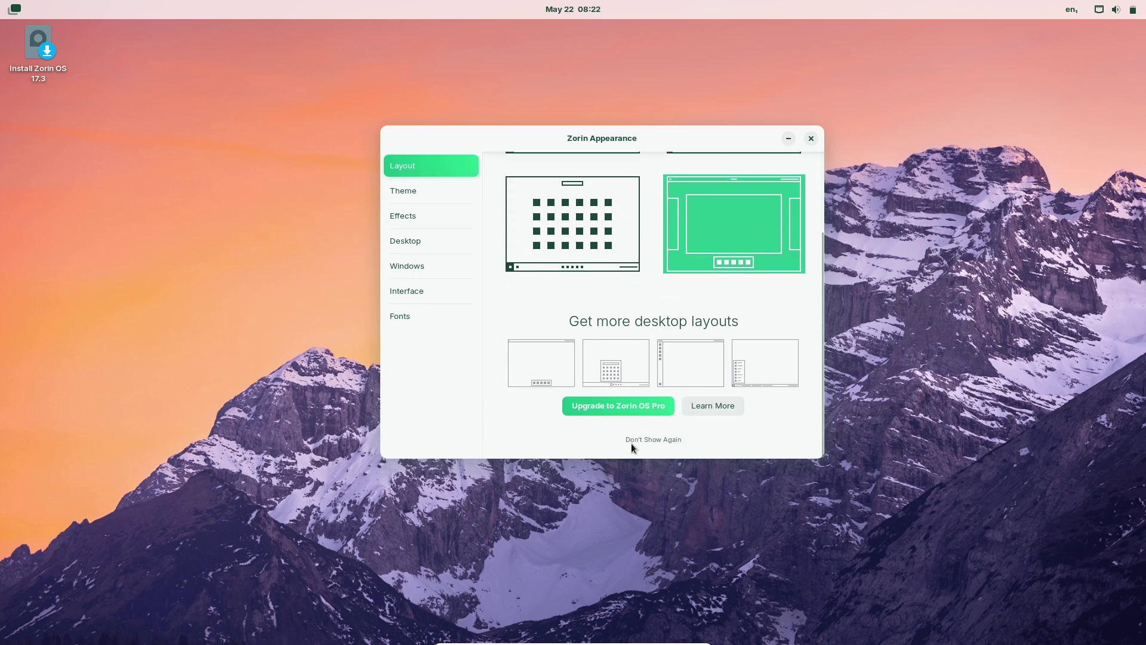
Close Zorin Appearance and launch System Monitor full screen
{"action": "left_click", "coordinate": [811, 139]}
{"action": "left_click", "coordinate": [17, 11]}
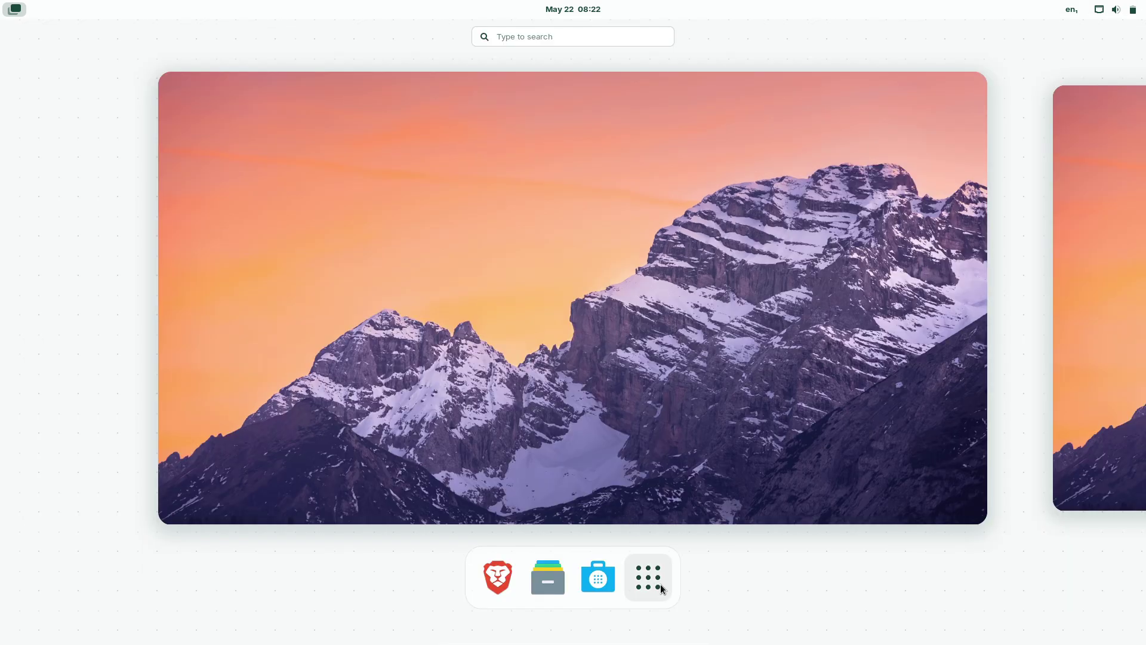
{"action": "left_click", "coordinate": [661, 584]}
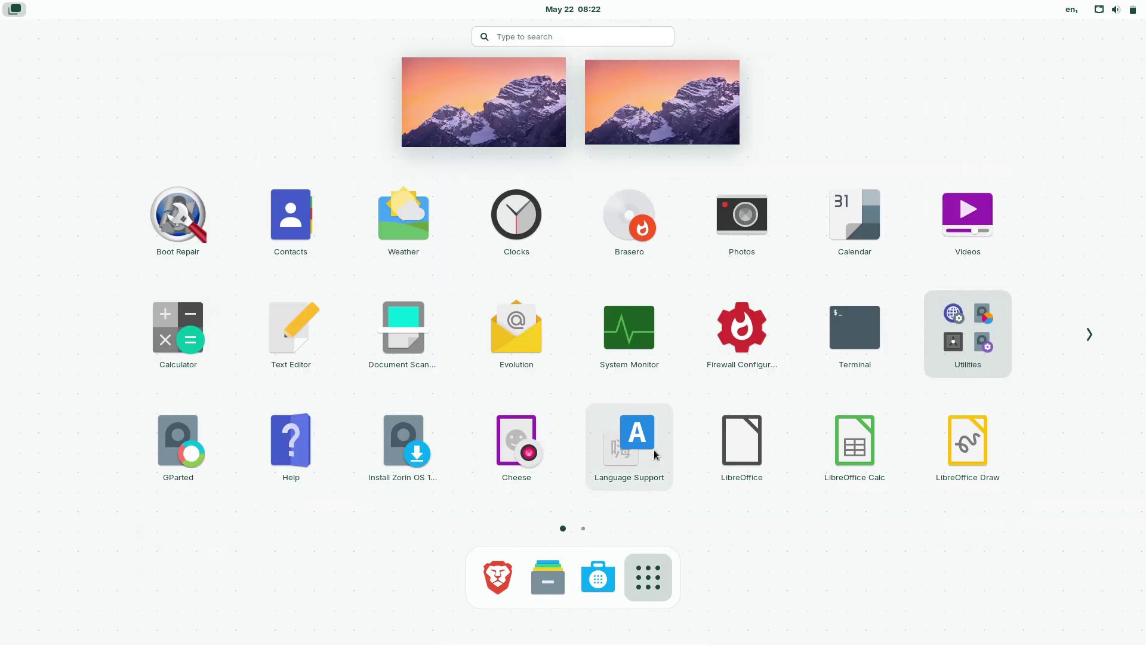
{"action": "left_click", "coordinate": [584, 529]}
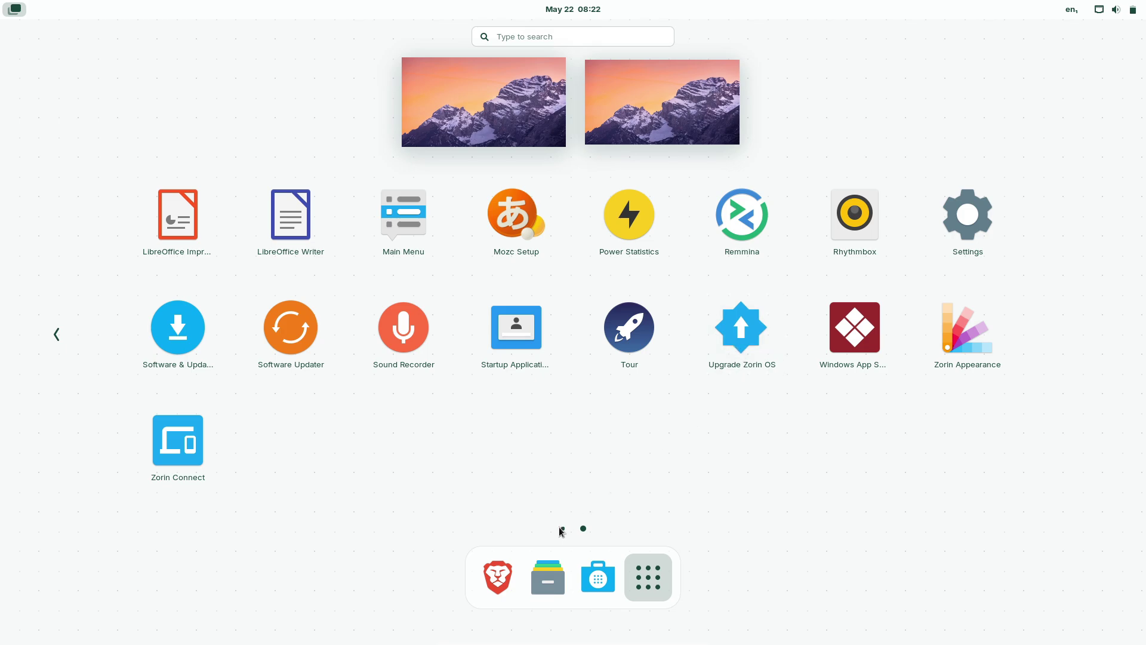
{"action": "left_click", "coordinate": [561, 530]}
{"action": "left_click", "coordinate": [594, 325]}
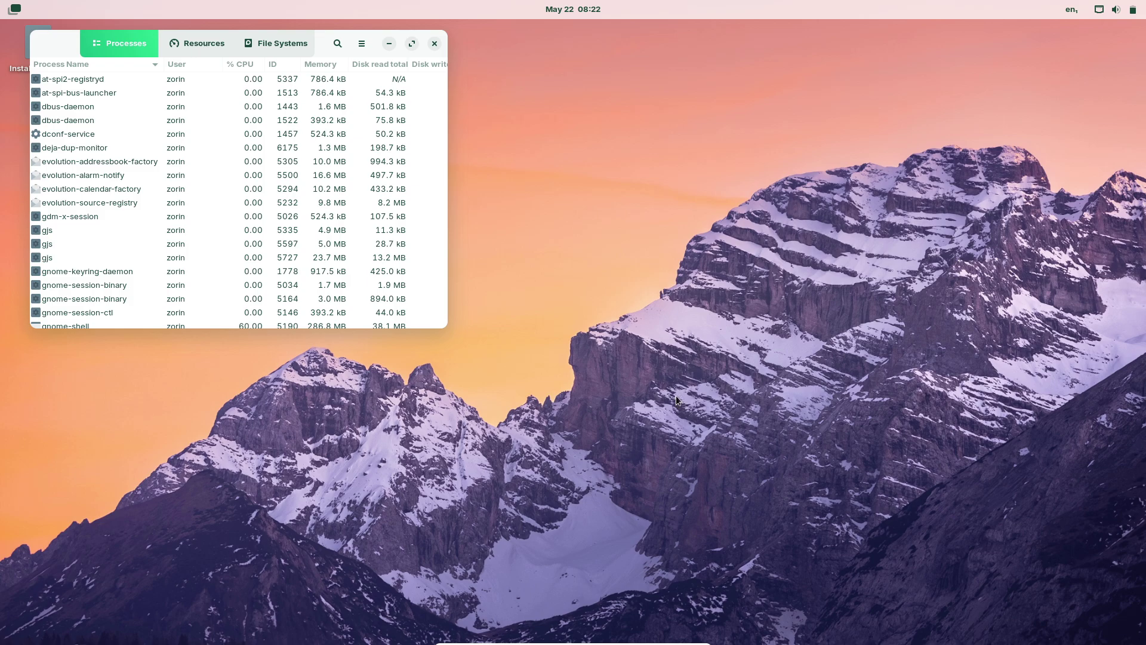
{"action": "left_click", "coordinate": [412, 44]}
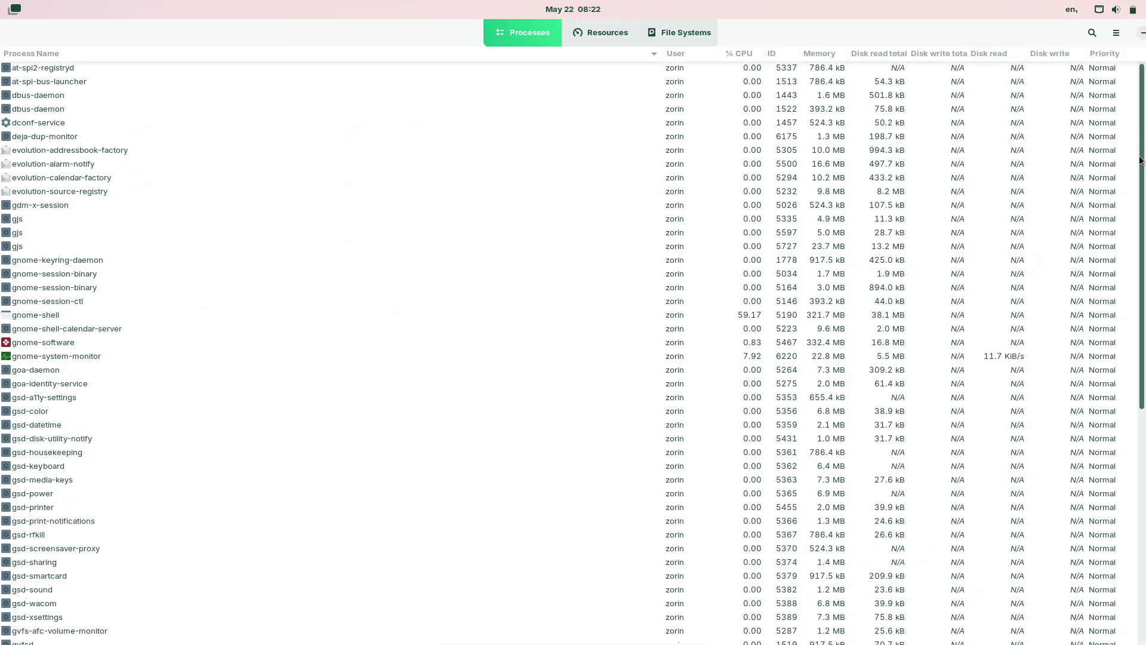
View the Resources graphs, glance at File Systems, and return to Resources
{"action": "left_click_drag", "start_coordinate": [1140, 143], "coordinate": [1129, 412]}
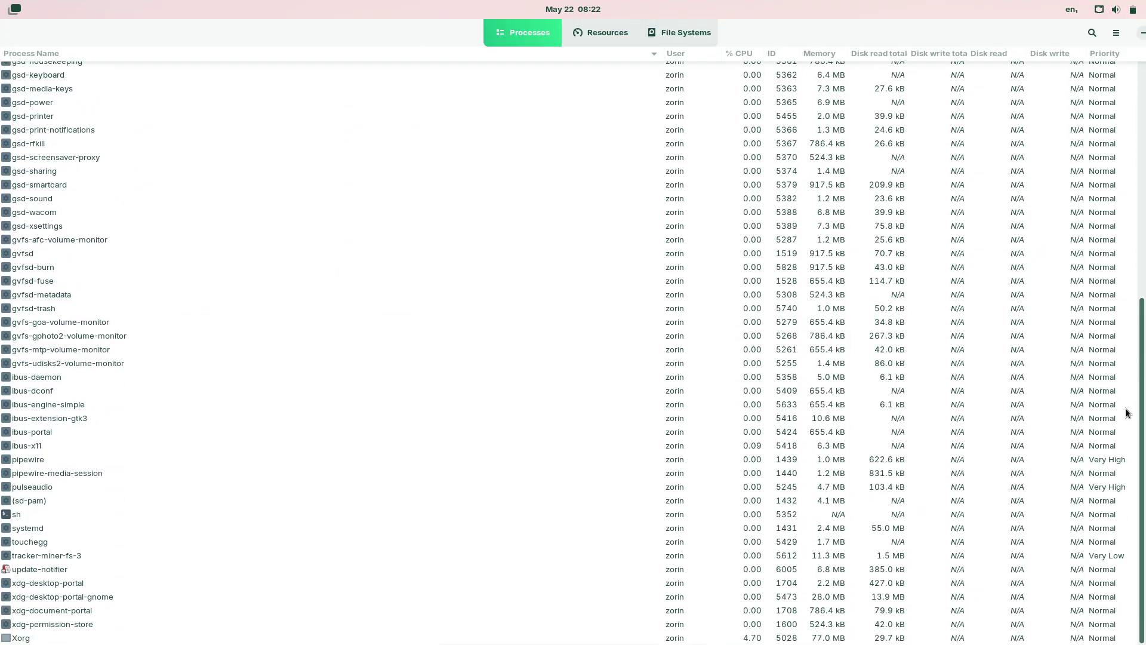
{"action": "left_click", "coordinate": [582, 34]}
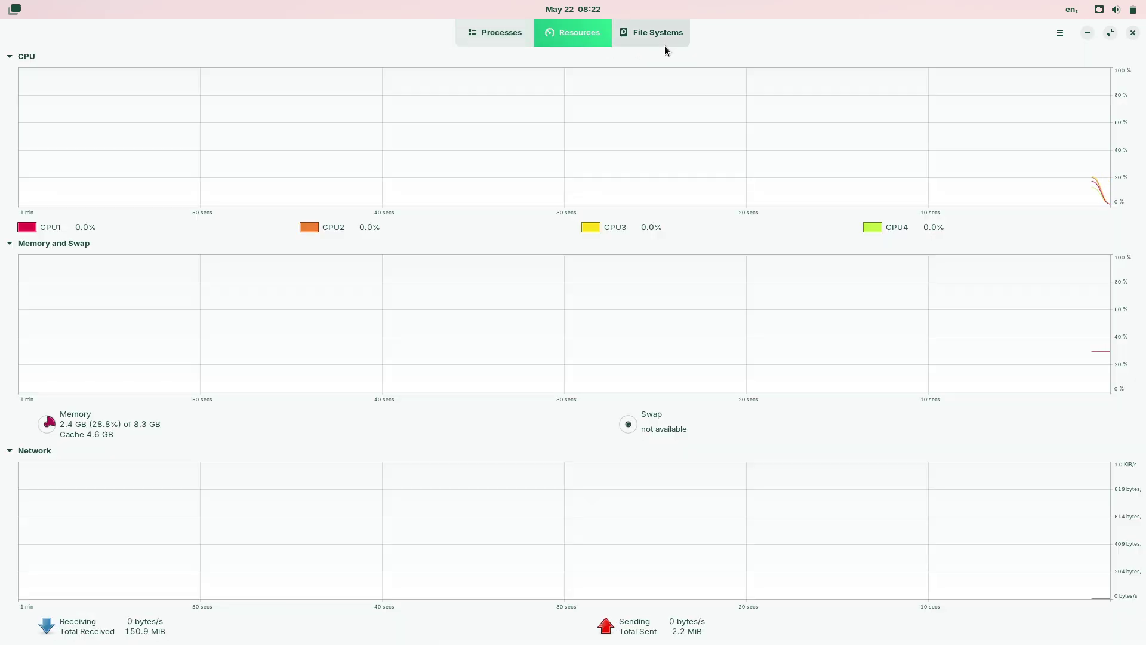
{"action": "left_click", "coordinate": [665, 46]}
{"action": "left_click", "coordinate": [555, 47]}
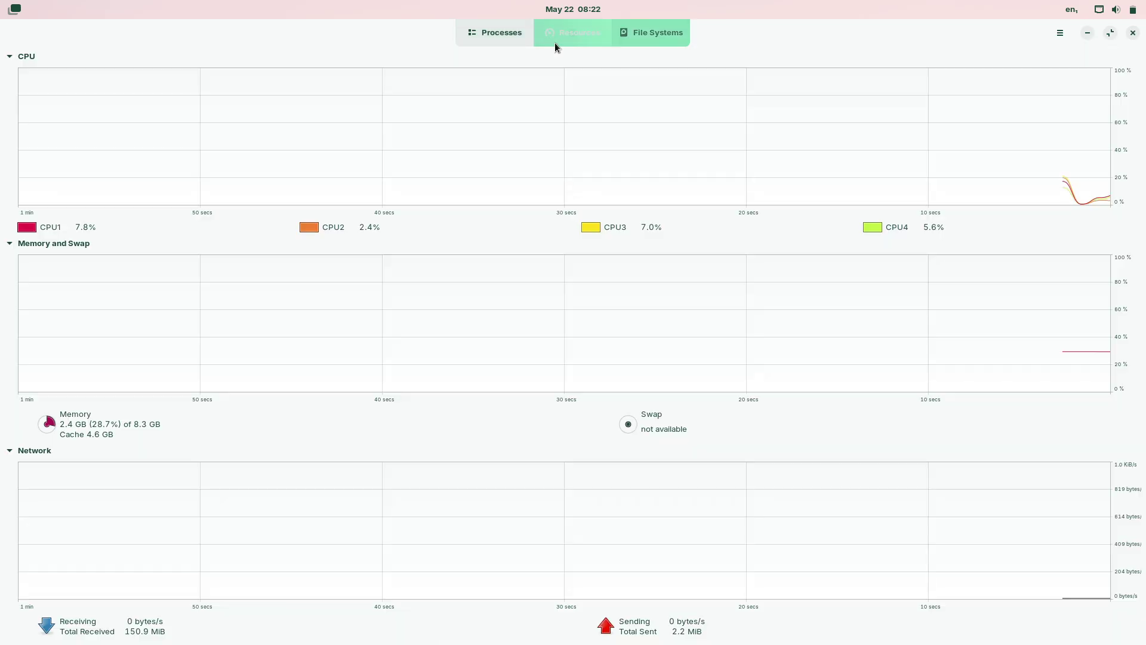
Show System Monitor's About window, close it and dismiss the main menu
{"action": "left_click", "coordinate": [1061, 34]}
{"action": "left_click", "coordinate": [1052, 136]}
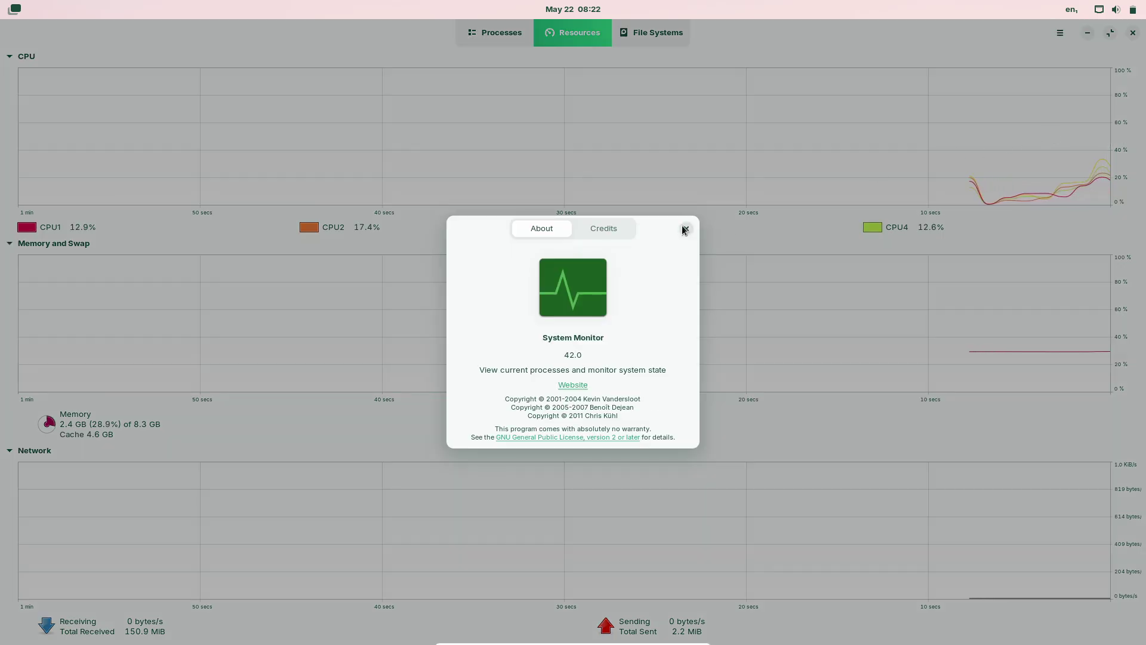
{"action": "left_click", "coordinate": [685, 230]}
{"action": "left_click", "coordinate": [1060, 33]}
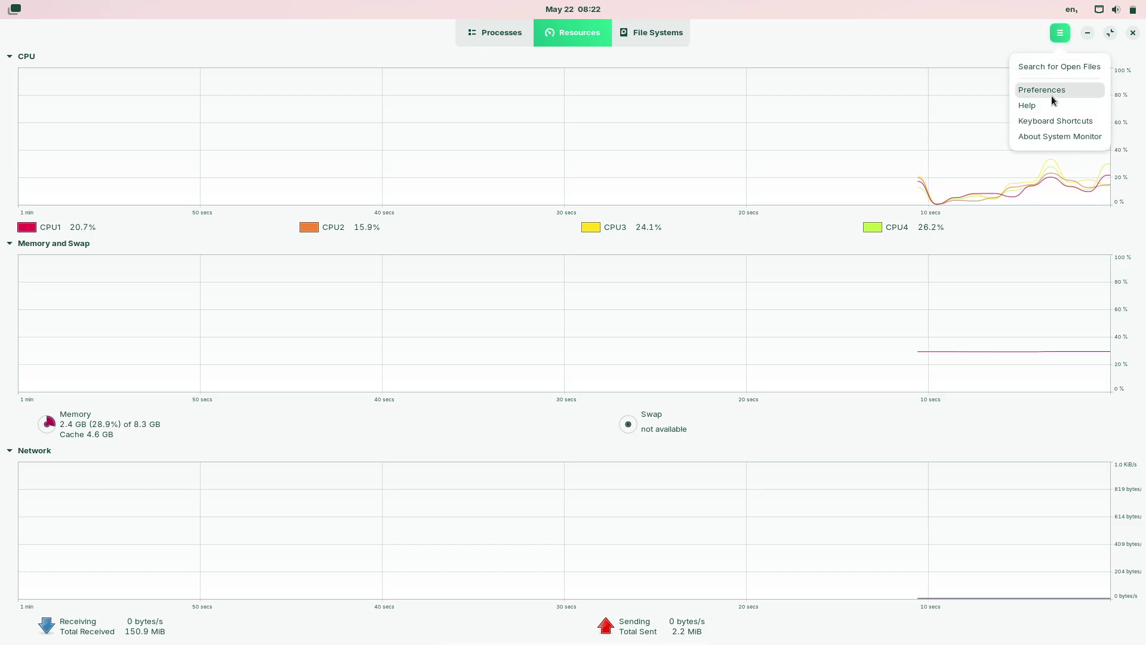
{"action": "left_click", "coordinate": [814, 157]}
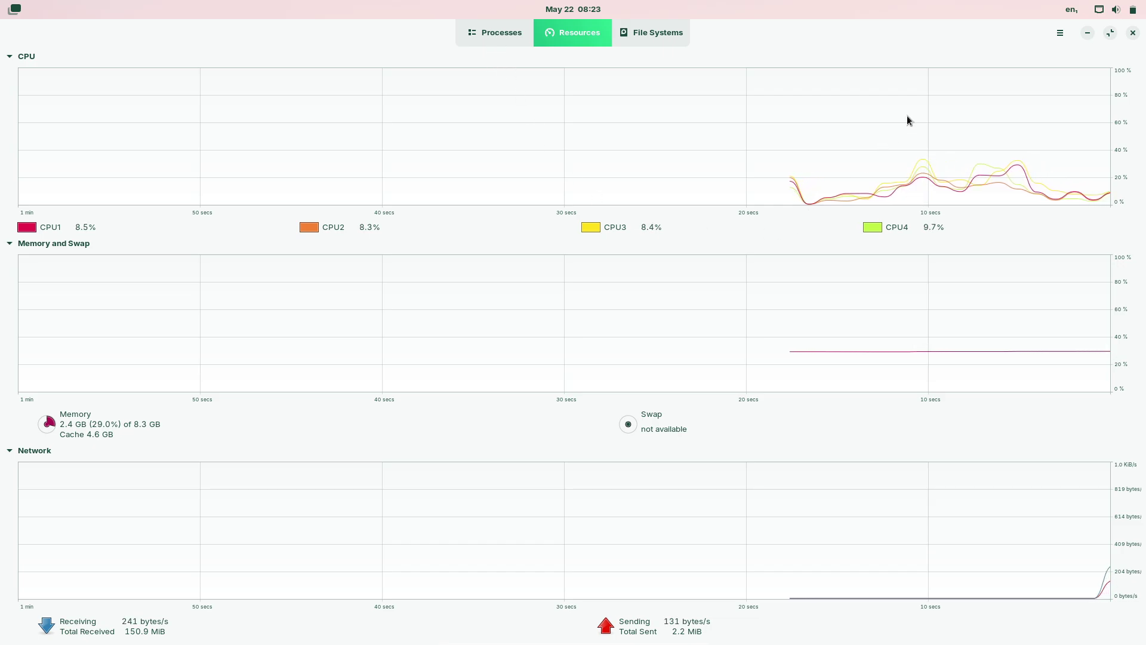
{"action": "mouse_move", "coordinate": [13, 8]}
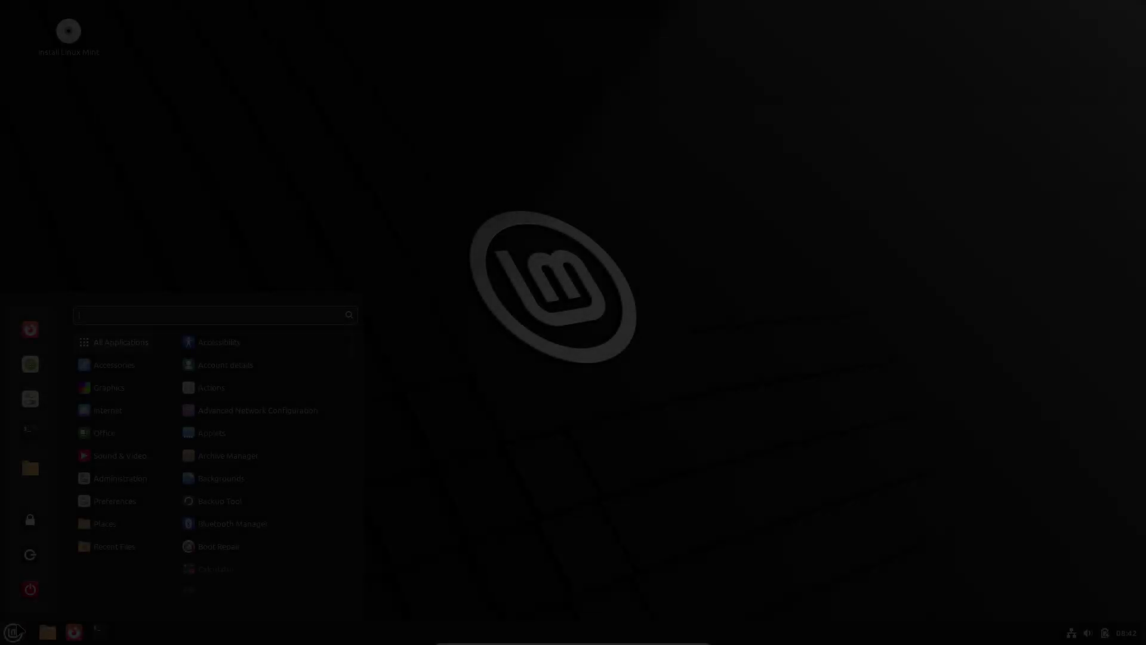
Search 'info' in the Mint menu and open, then close, System Info
{"action": "type", "text": "info"}
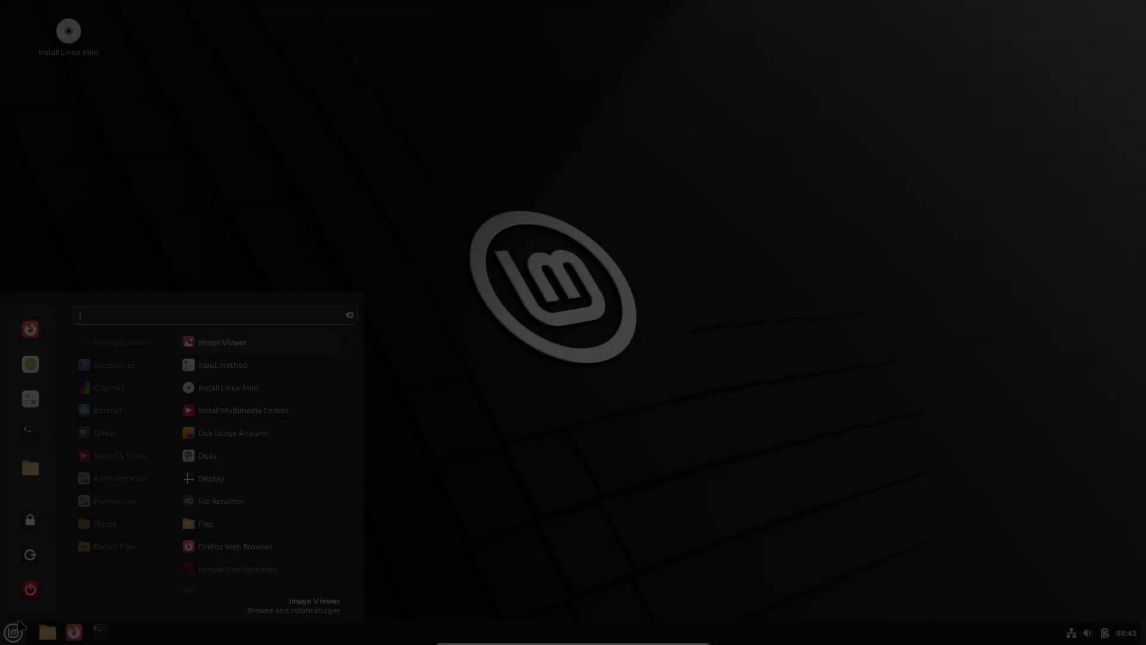
{"action": "left_click", "coordinate": [235, 348]}
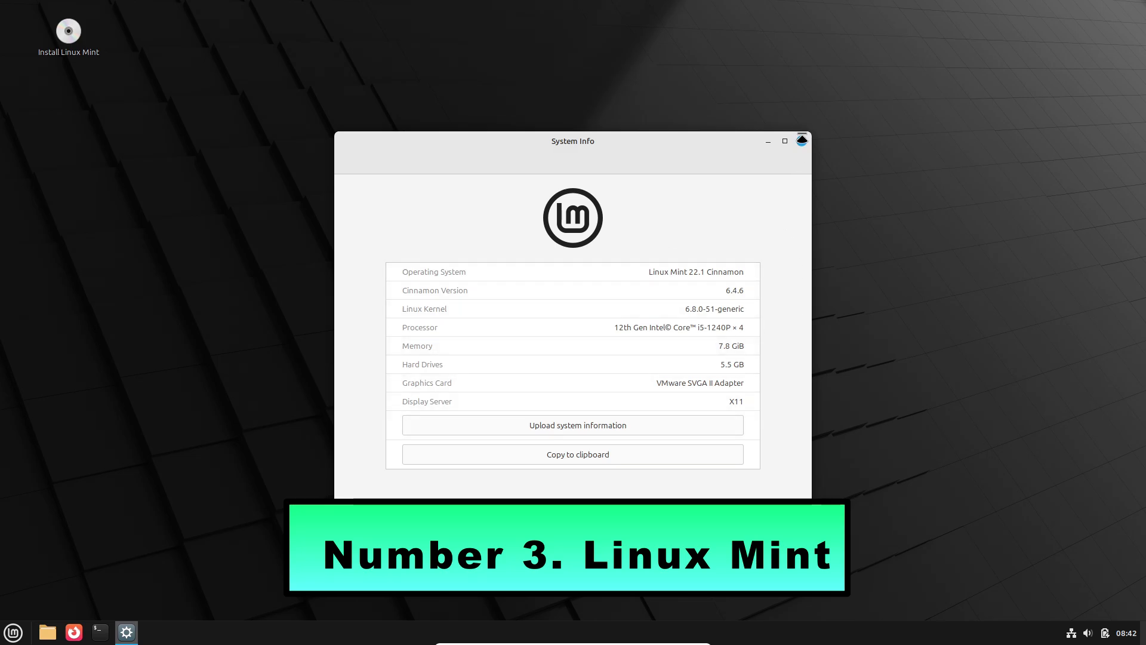
{"action": "left_click", "coordinate": [802, 140]}
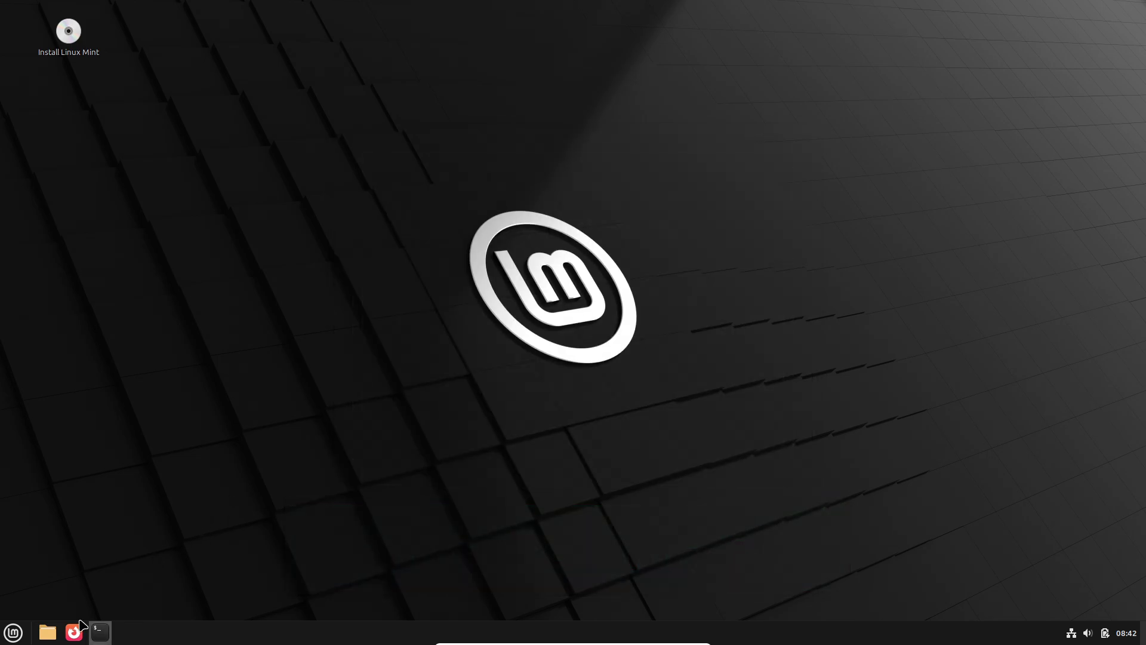
Reopen the Mint menu and browse categories down to Administration
{"action": "left_click", "coordinate": [13, 633]}
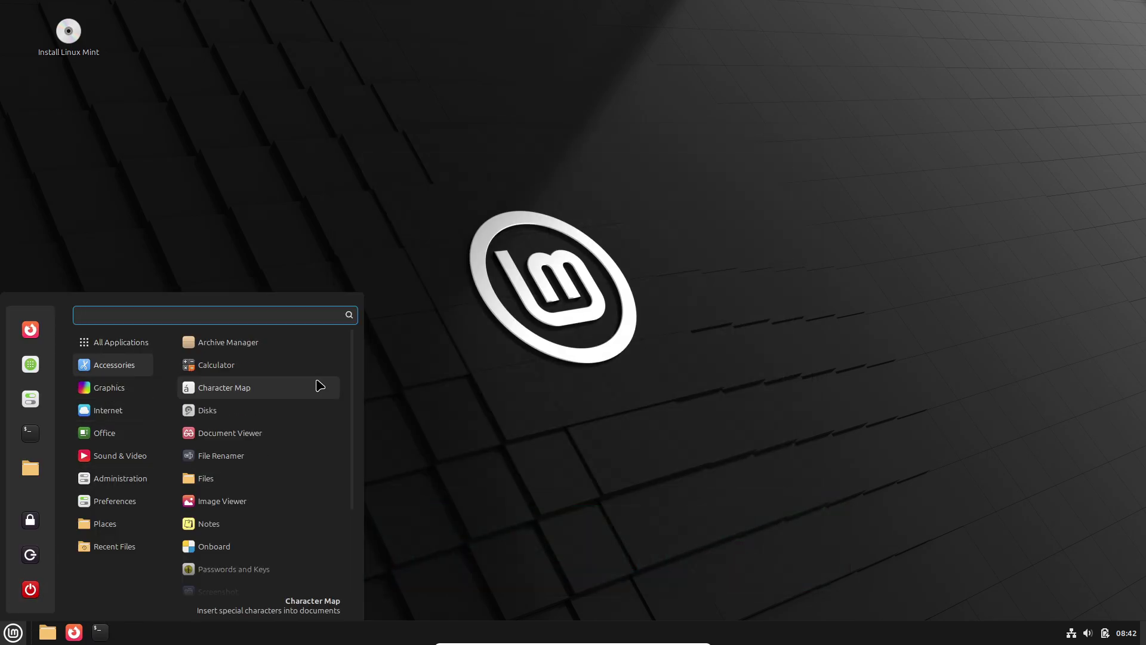
{"action": "left_click_drag", "start_coordinate": [356, 388], "coordinate": [351, 545]}
{"action": "mouse_move", "coordinate": [134, 383]}
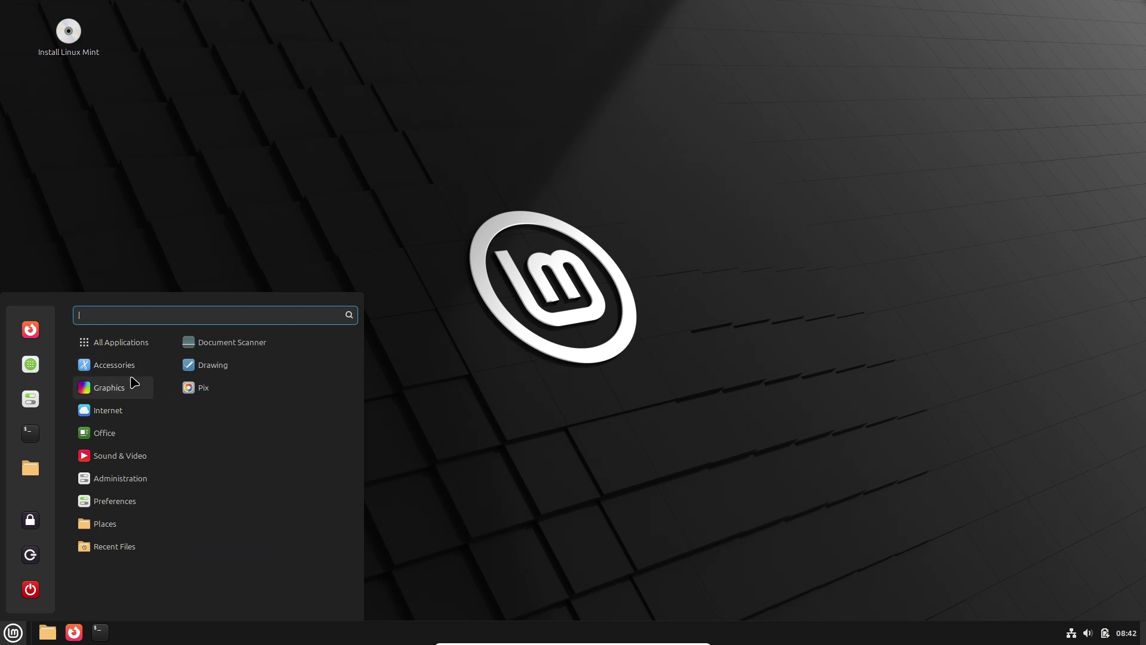
{"action": "mouse_move", "coordinate": [133, 455]}
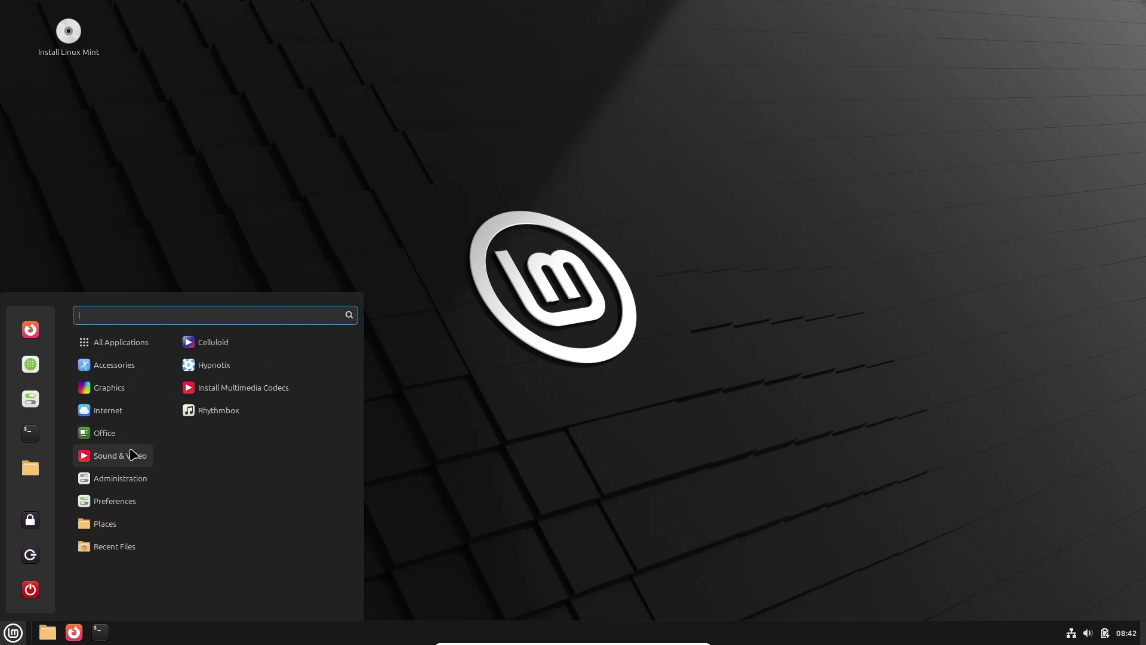
{"action": "mouse_move", "coordinate": [128, 477]}
{"action": "left_click_drag", "start_coordinate": [351, 487], "coordinate": [344, 591]}
{"action": "mouse_move", "coordinate": [127, 504]}
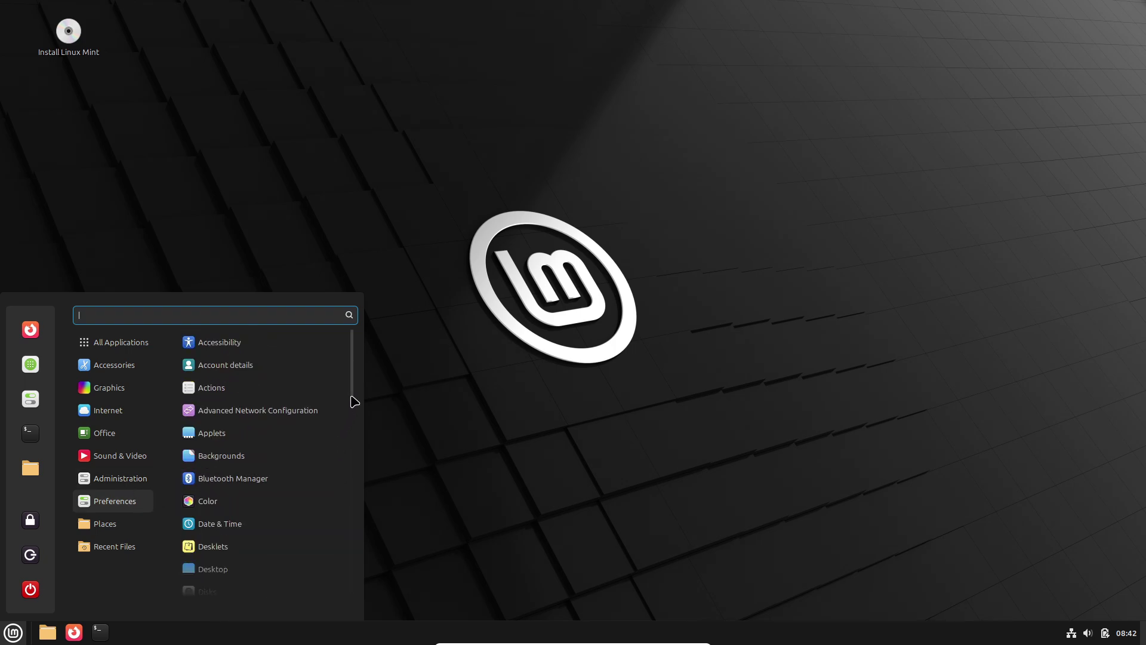
{"action": "left_click_drag", "start_coordinate": [352, 396], "coordinate": [345, 600]}
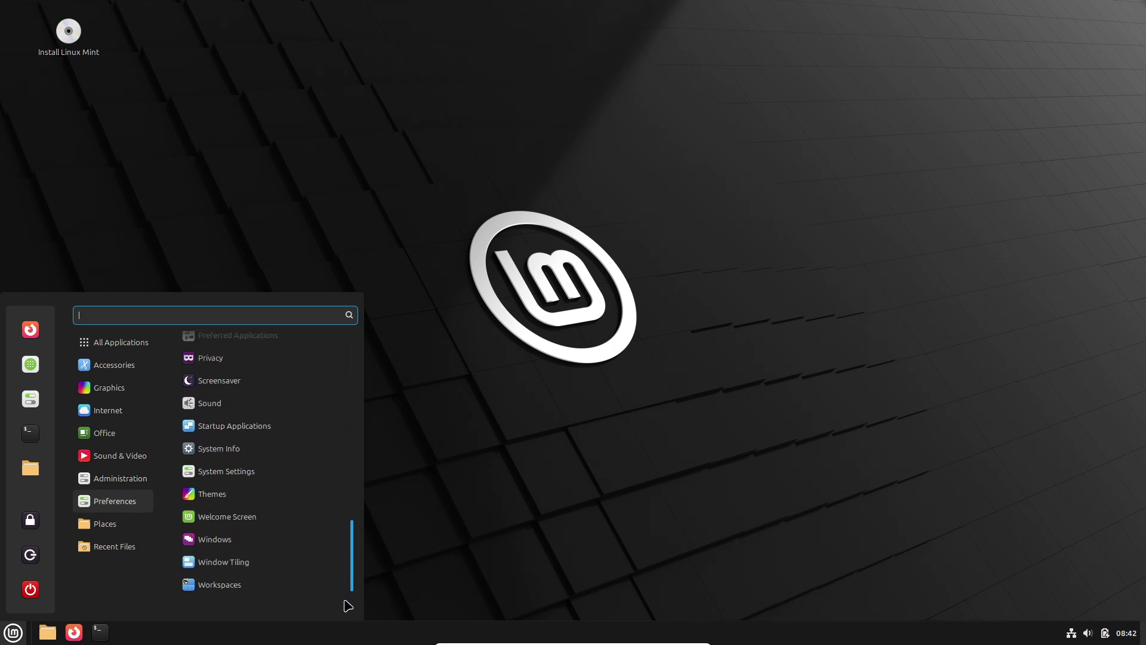
{"action": "mouse_move", "coordinate": [141, 480]}
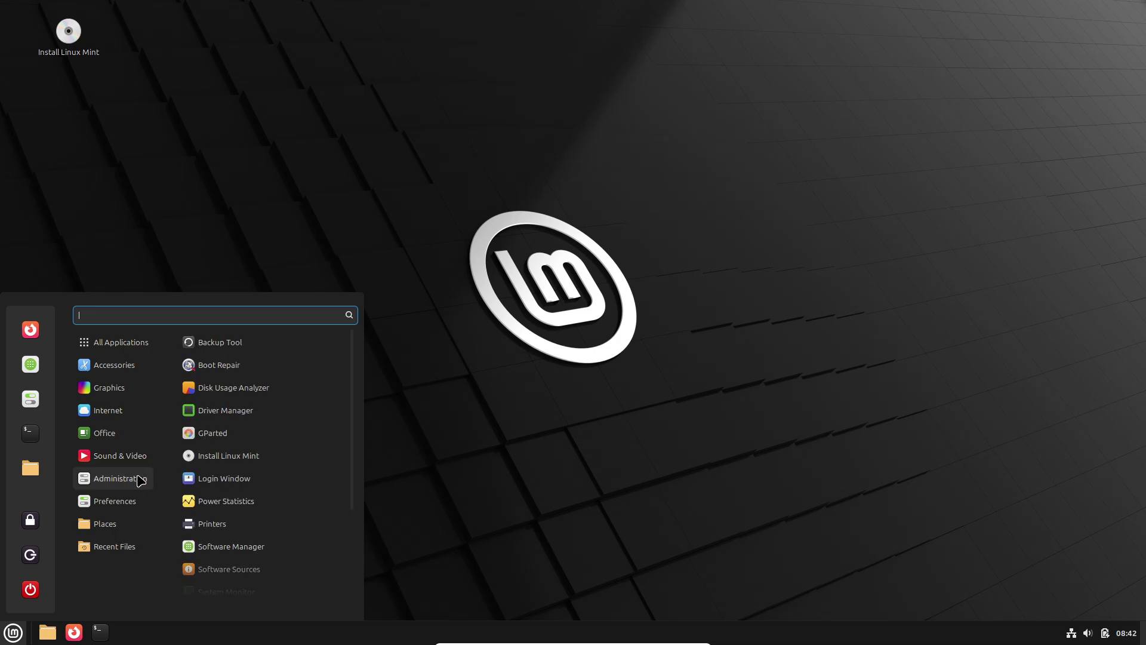
{"action": "left_click_drag", "start_coordinate": [349, 507], "coordinate": [348, 575]}
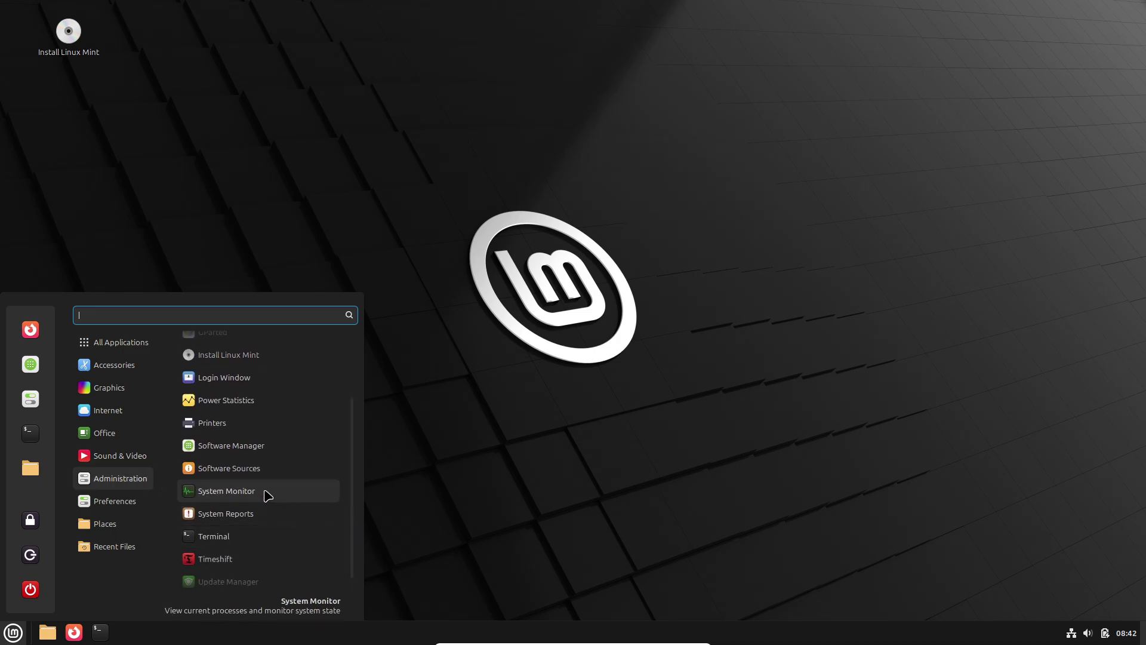
Launch System Monitor full screen and review its keyboard shortcuts
{"action": "left_click", "coordinate": [444, 354]}
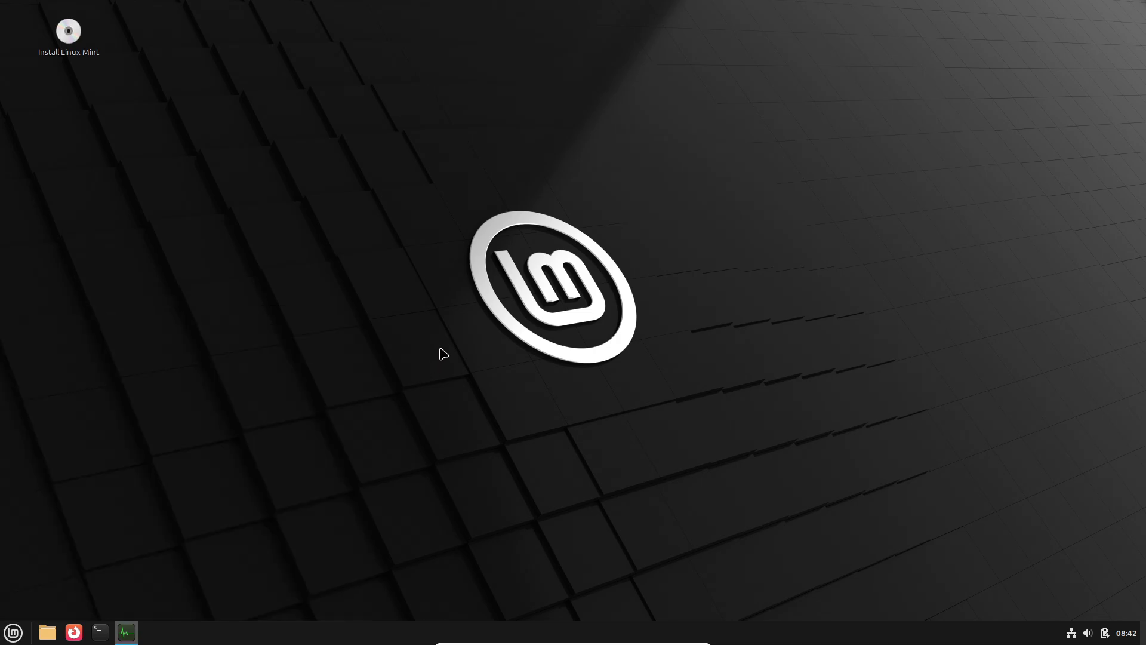
{"action": "left_click", "coordinate": [423, 46]}
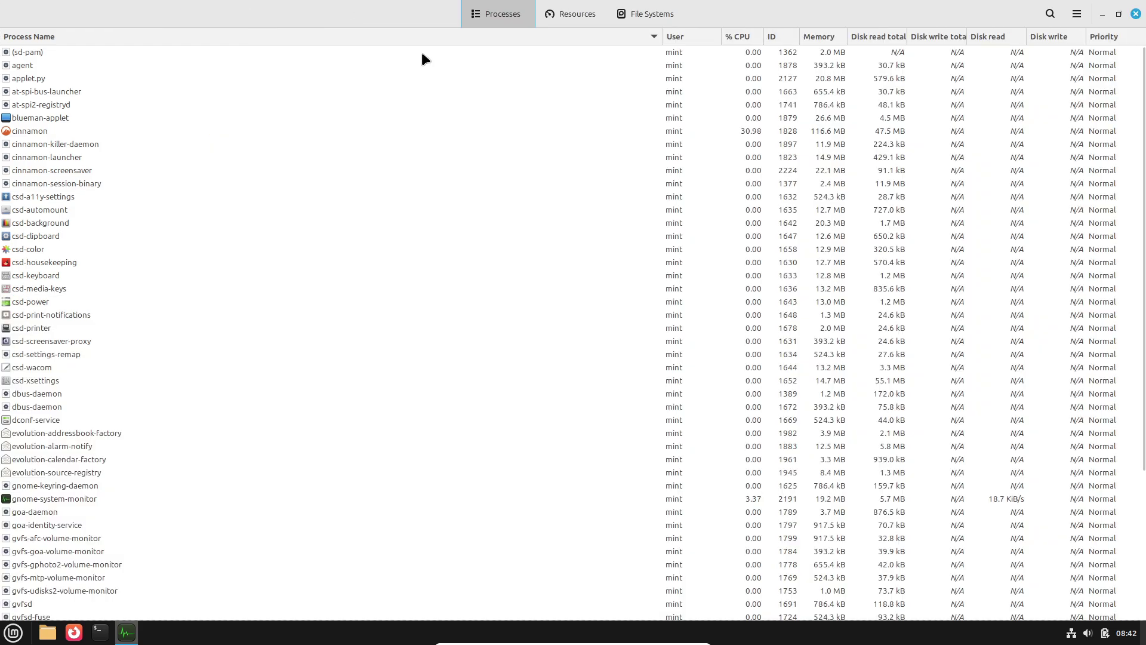
{"action": "left_click", "coordinate": [1076, 13]}
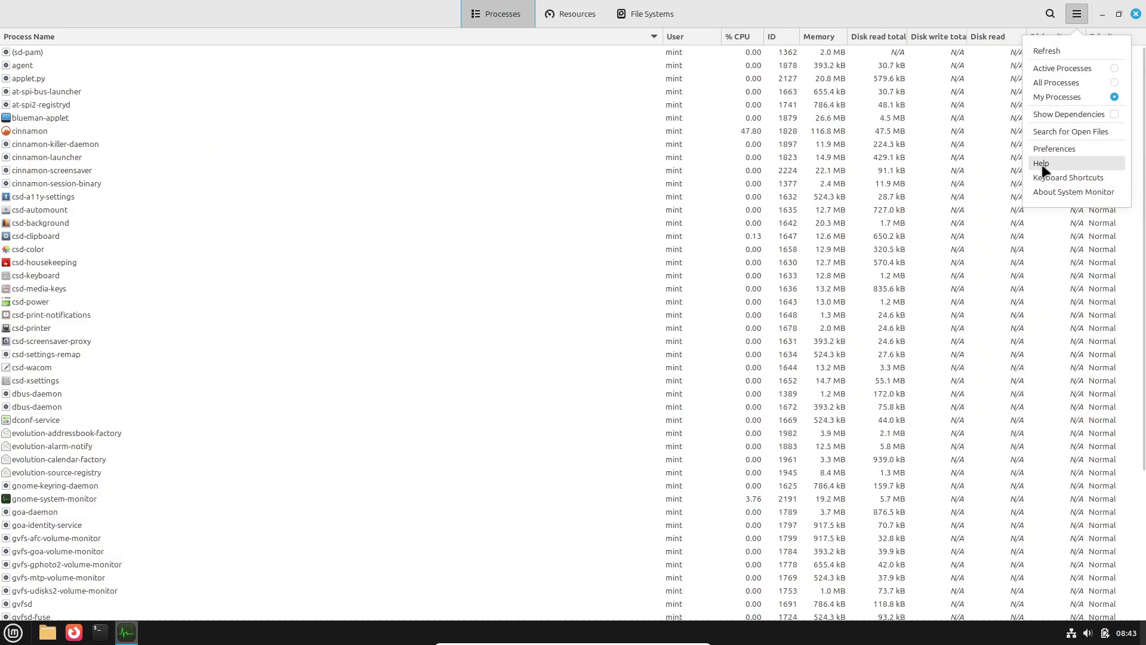
{"action": "left_click", "coordinate": [1043, 170]}
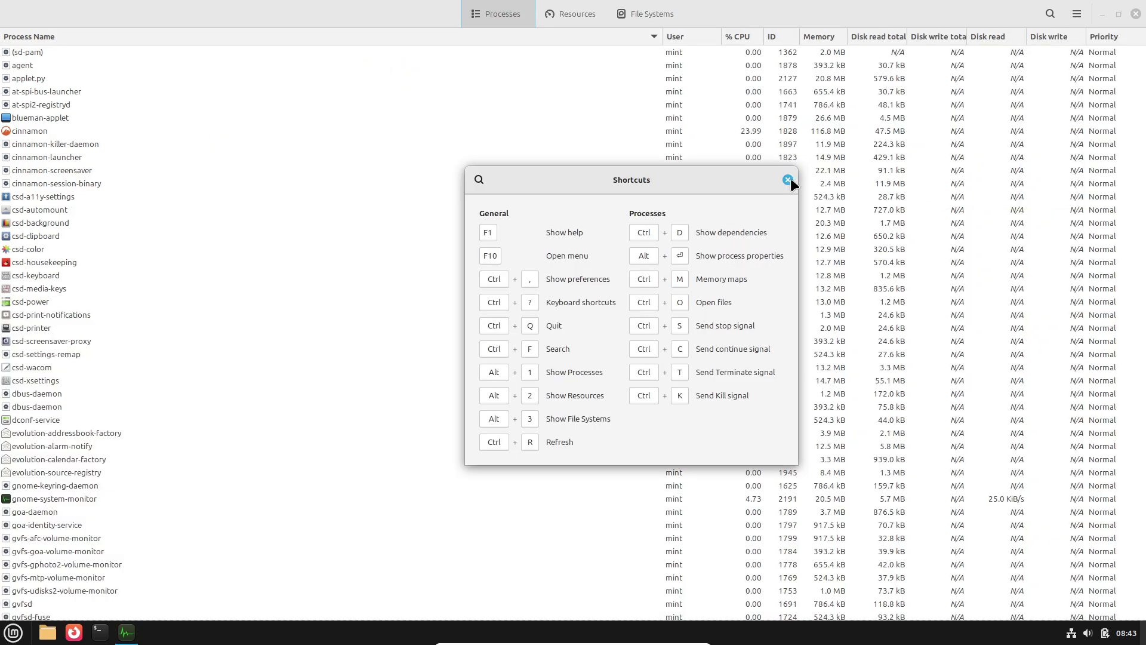
{"action": "left_click", "coordinate": [788, 179]}
Check the About details, then visit File Systems and return to the Resources graphs
{"action": "left_click", "coordinate": [1076, 13]}
{"action": "left_click", "coordinate": [1051, 193]}
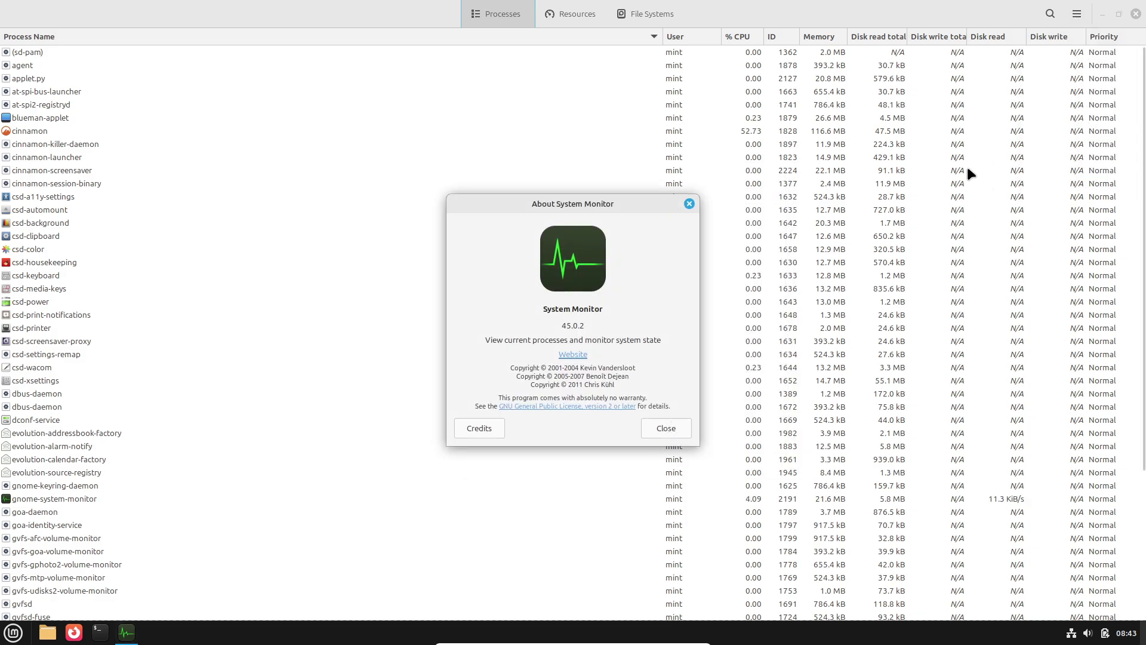
{"action": "left_click", "coordinate": [692, 203]}
{"action": "left_click", "coordinate": [572, 18]}
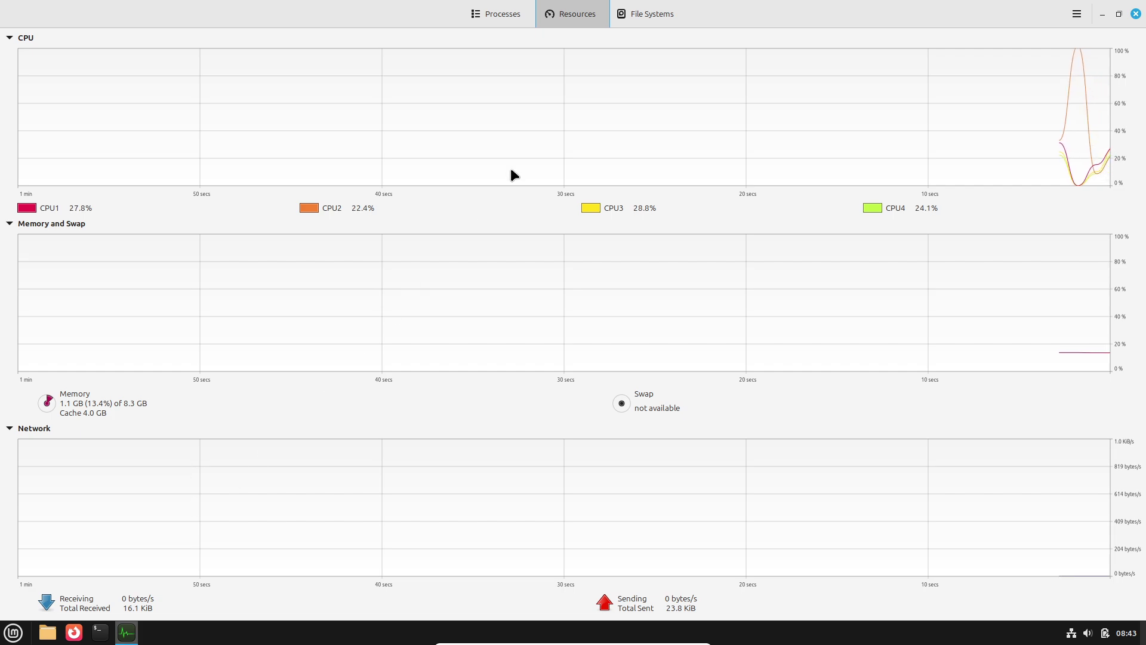
{"action": "left_click", "coordinate": [1077, 14]}
{"action": "left_click", "coordinate": [1066, 111]}
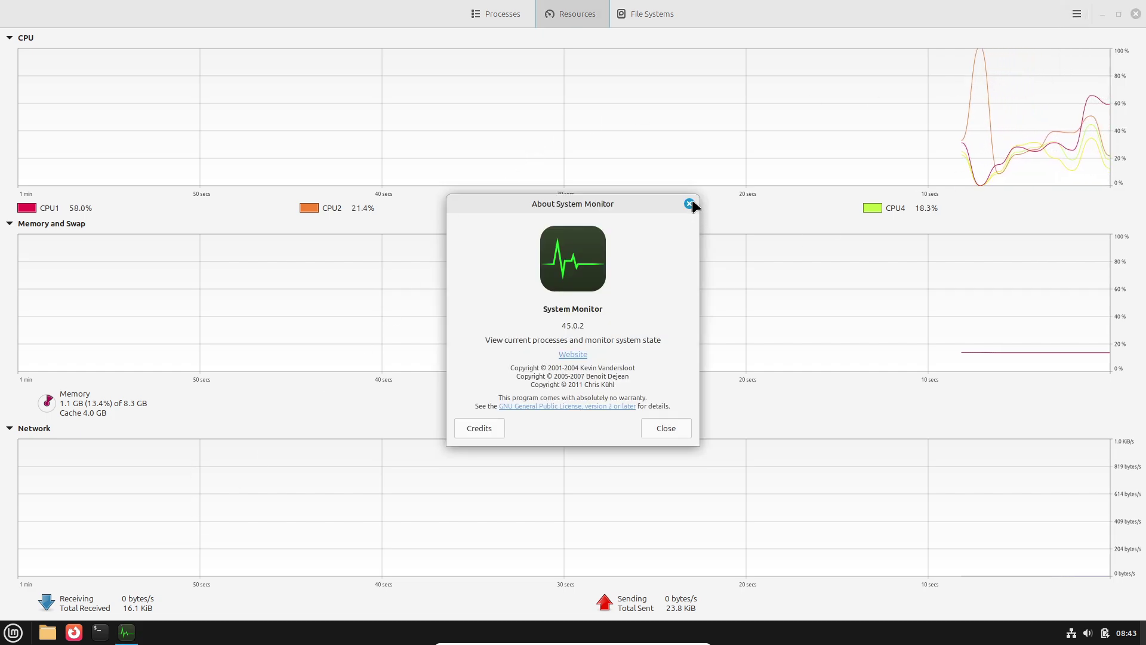
{"action": "left_click", "coordinate": [690, 203]}
{"action": "left_click", "coordinate": [652, 23]}
{"action": "left_click", "coordinate": [572, 19]}
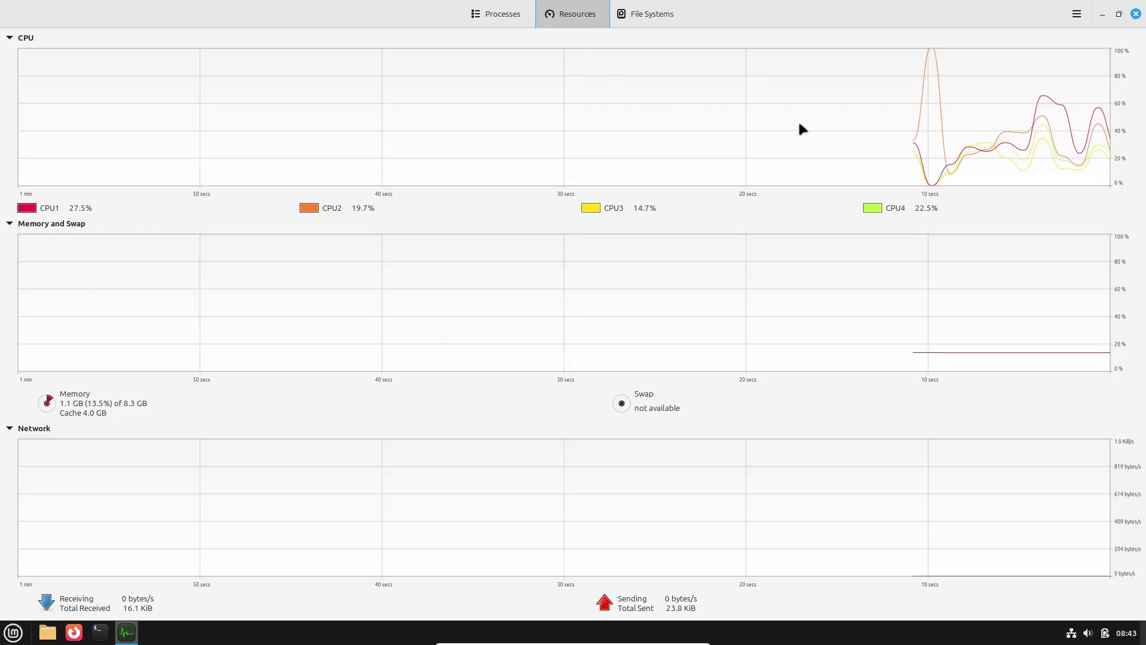
Quit System Monitor, maximize the terminal and run sudo apt install neofetch
{"action": "key", "text": "ctrl+q"}
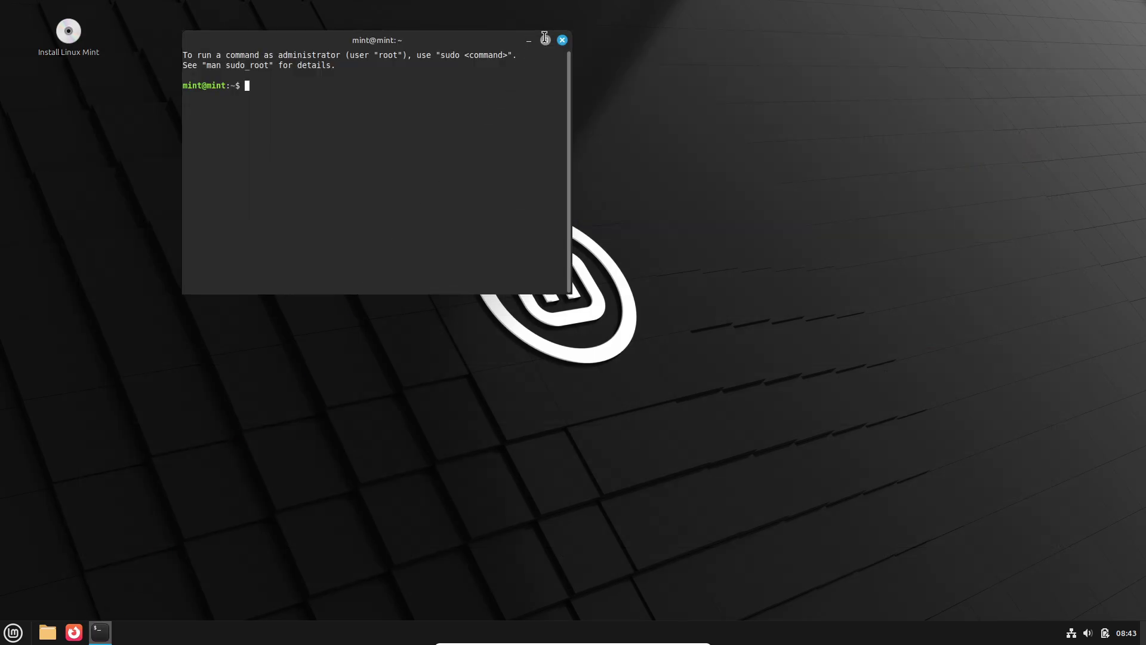
{"action": "left_click", "coordinate": [545, 40]}
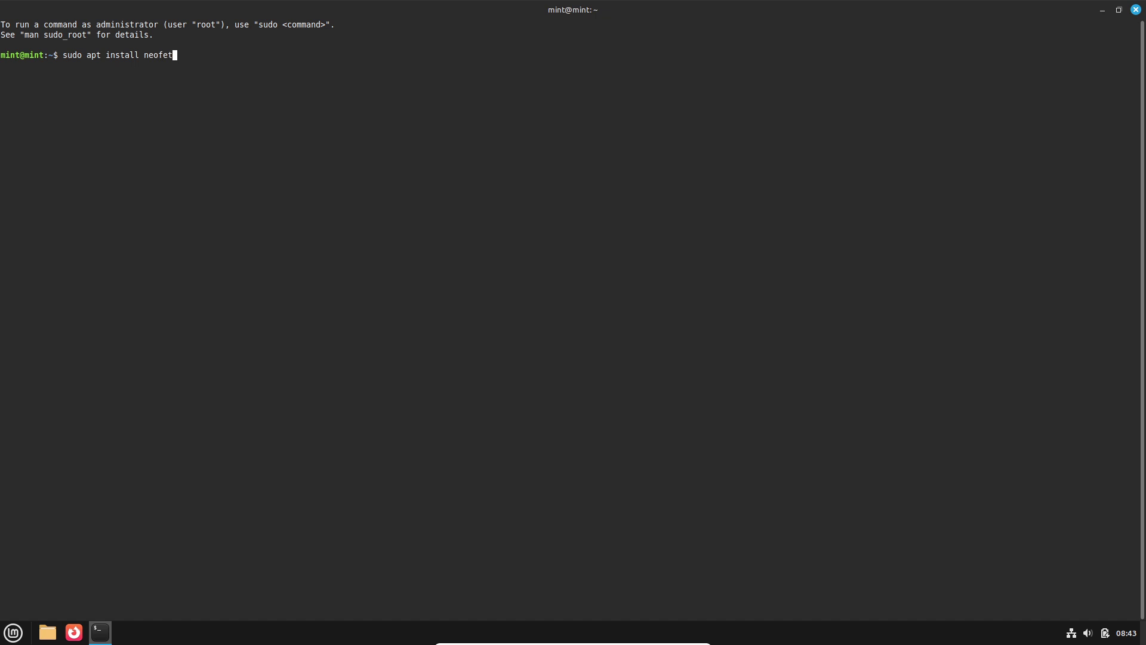
{"action": "type", "text": "ch"}
{"action": "key", "text": "Return"}
Set the terminal profile to a custom Monospace font at size 16
{"action": "right_click", "coordinate": [506, 114]}
{"action": "left_click", "coordinate": [554, 223]}
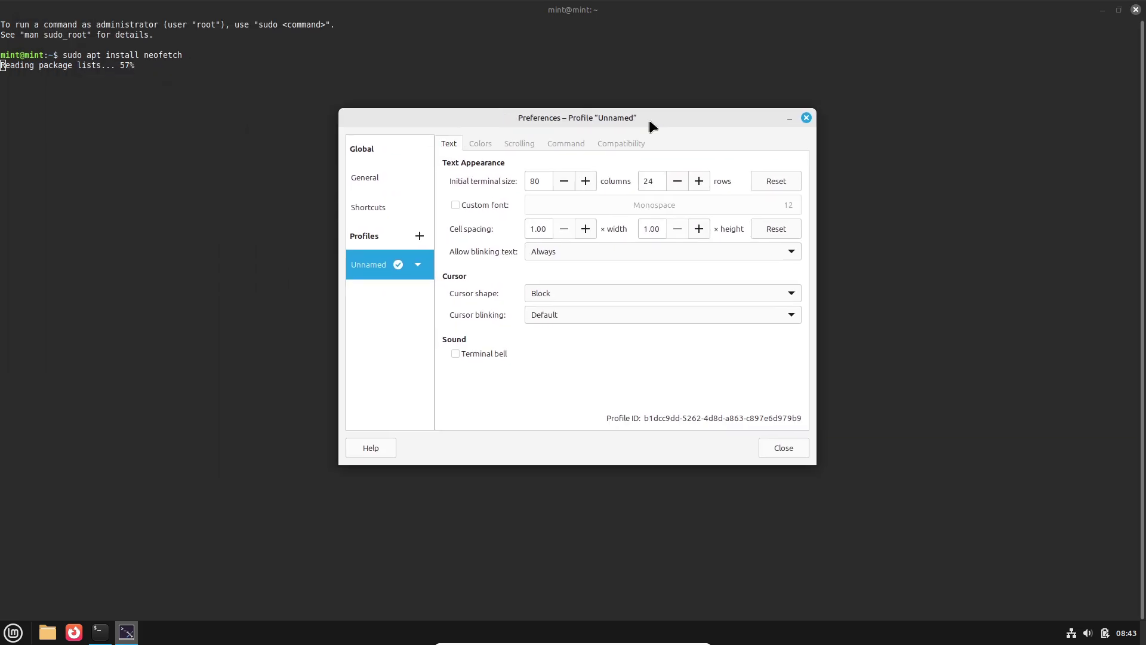
{"action": "left_click", "coordinate": [488, 203]}
{"action": "left_click", "coordinate": [778, 203]}
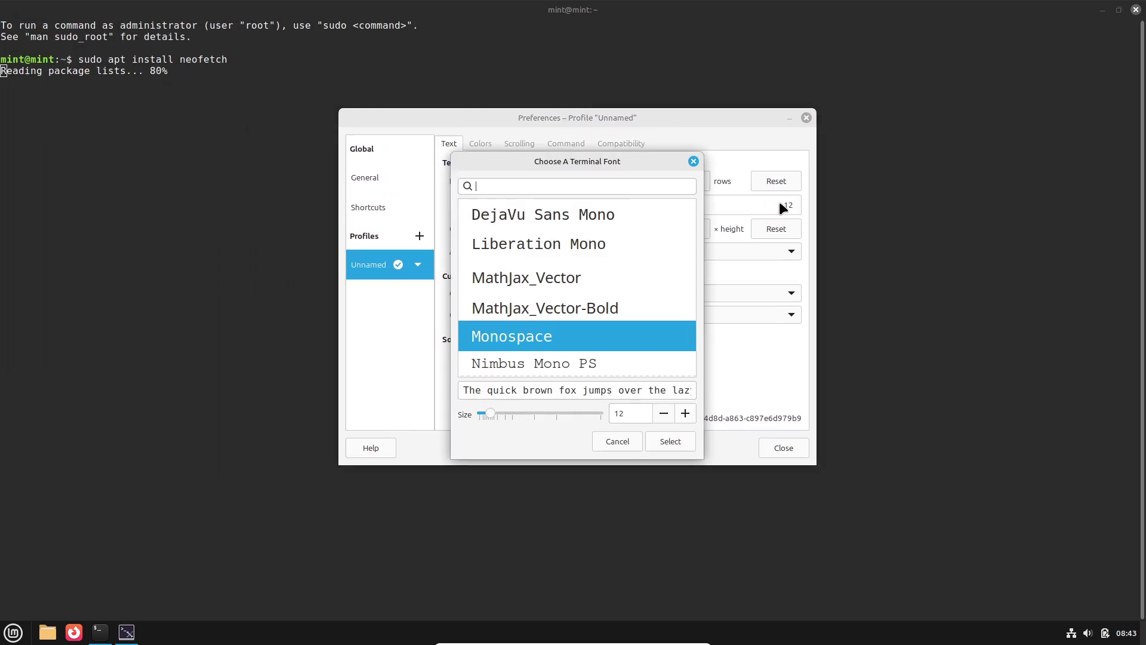
{"action": "left_click", "coordinate": [685, 416]}
{"action": "double_click", "coordinate": [684, 417]}
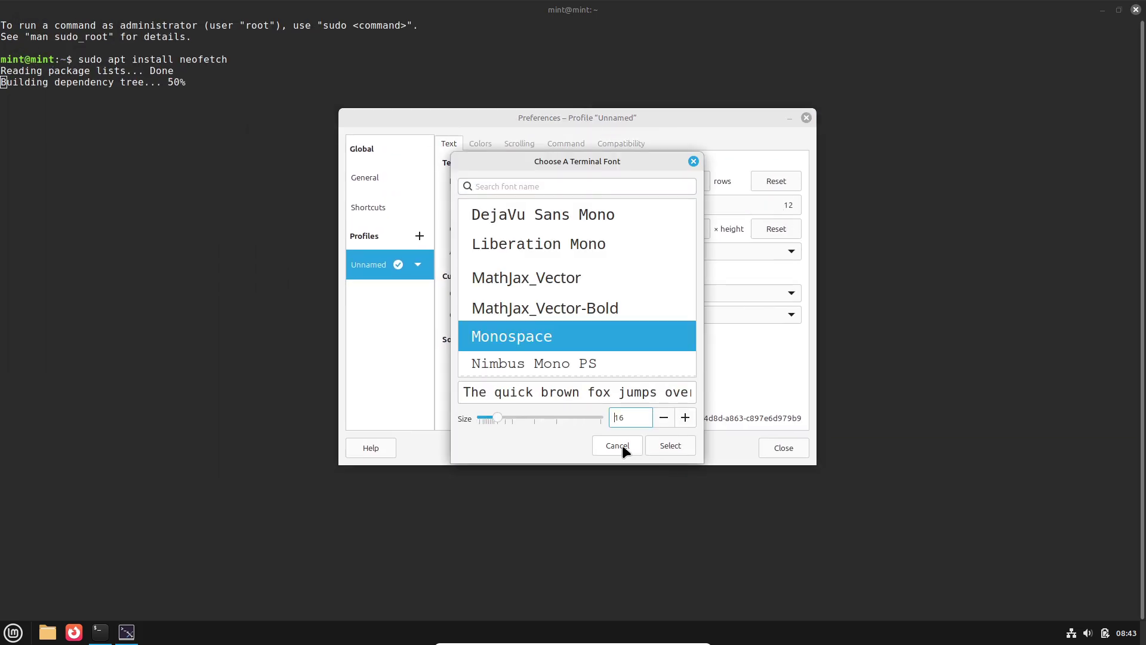
{"action": "left_click", "coordinate": [620, 445]}
{"action": "left_click", "coordinate": [761, 203]}
{"action": "double_click", "coordinate": [685, 417]}
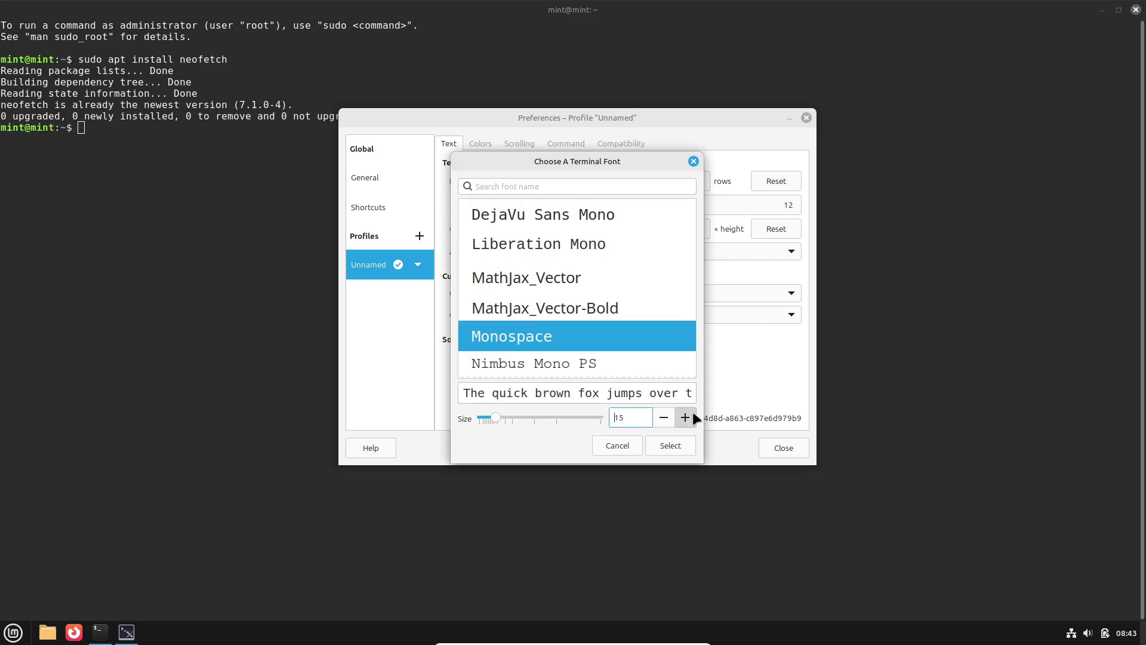
{"action": "double_click", "coordinate": [685, 417]}
{"action": "left_click", "coordinate": [671, 445]}
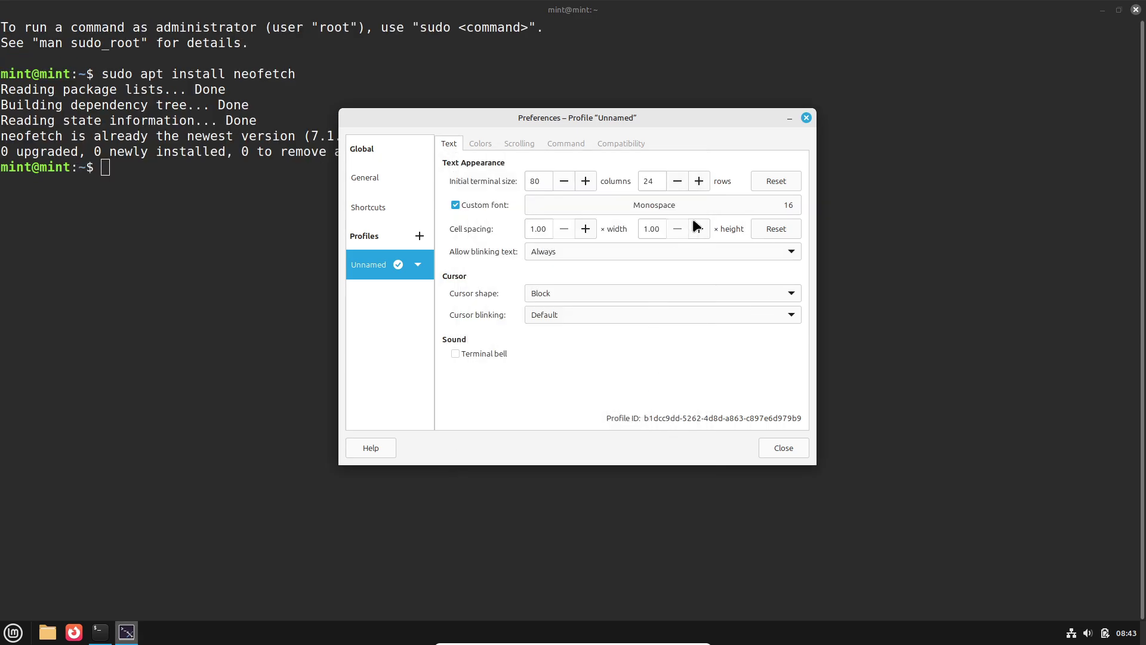
Run the inxi brief, full (-F) and graphics reports, then confirm Python 3.12.3 with python3 --version
{"action": "left_click", "coordinate": [806, 119]}
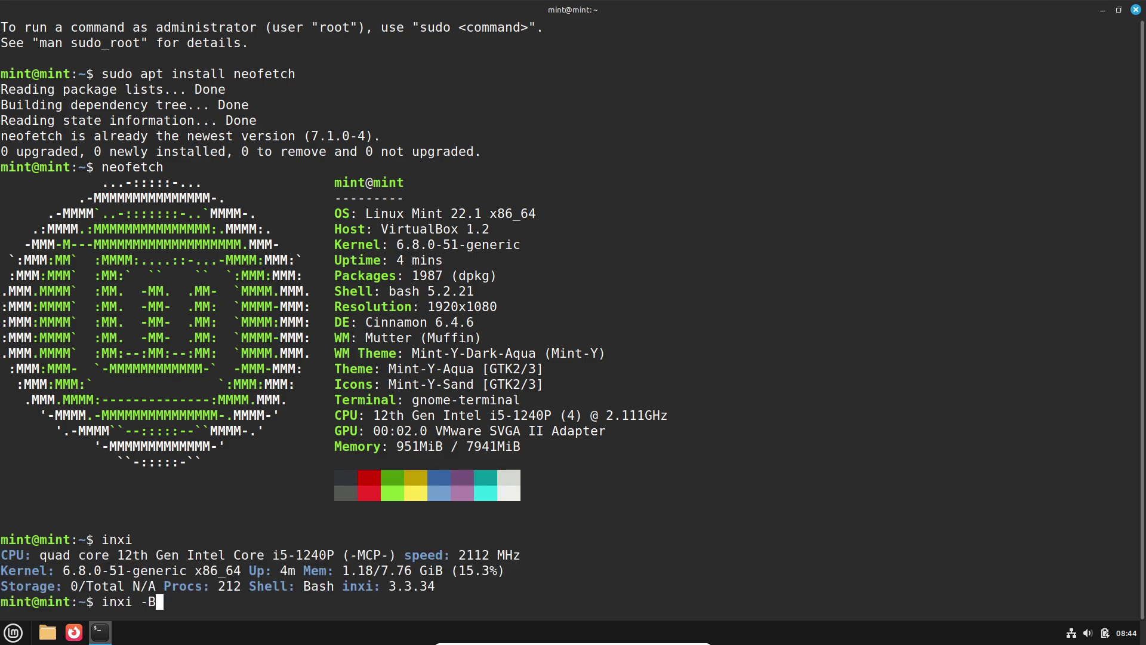
{"action": "key", "text": "Return"}
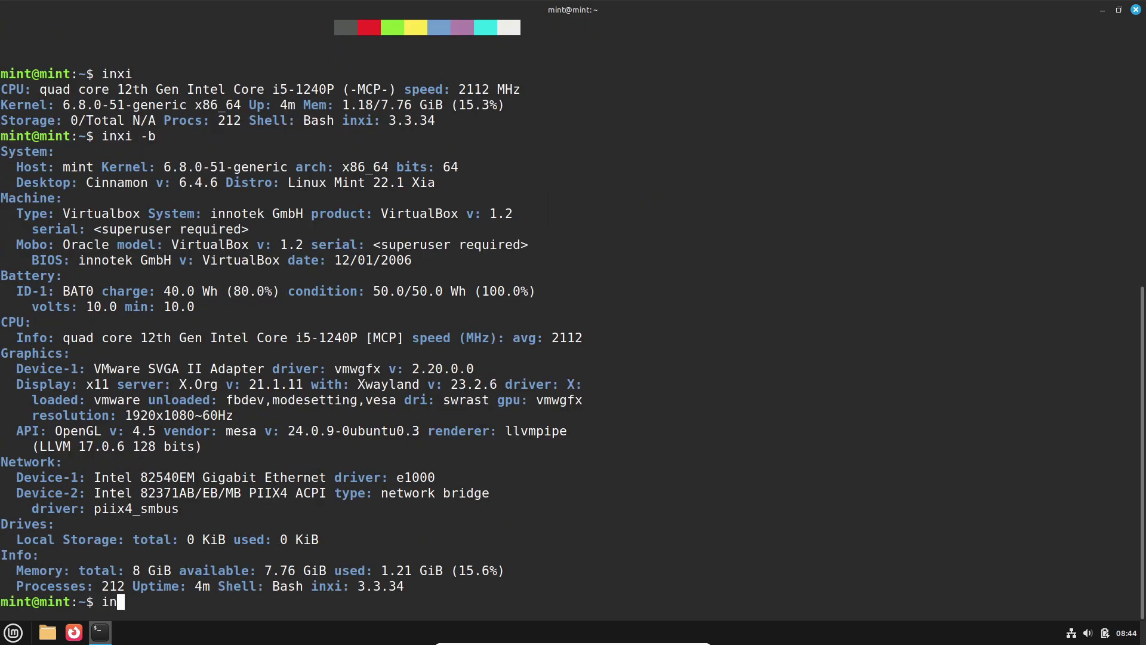
{"action": "type", "text": "inxi -F"}
{"action": "key", "text": "Return"}
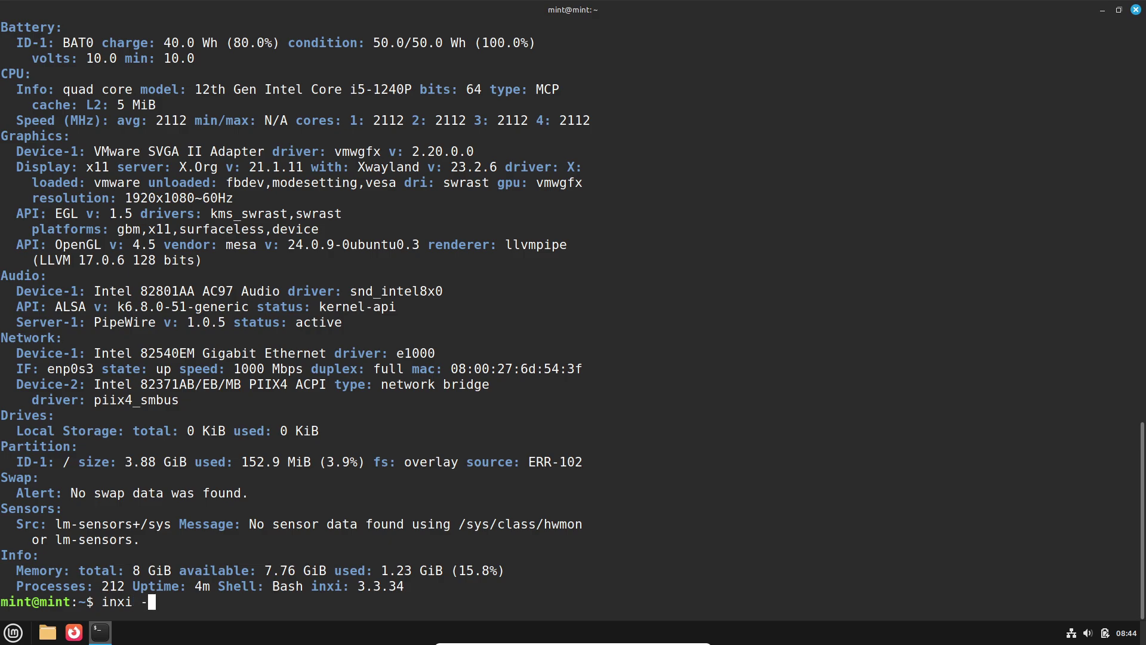
{"action": "key", "text": "Return"}
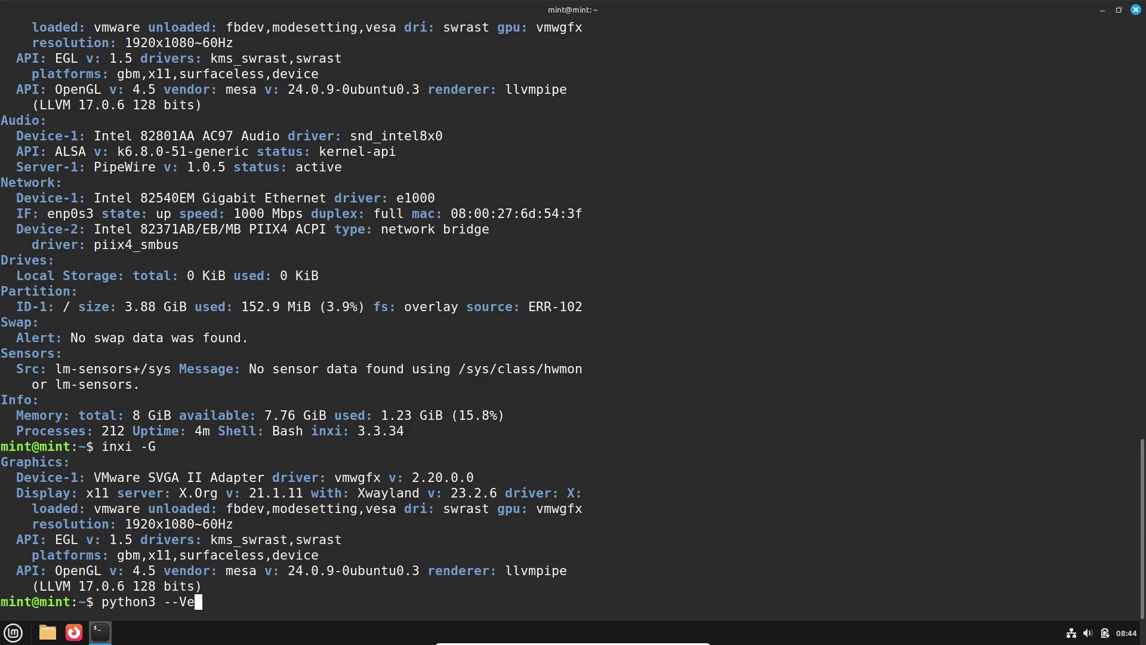
{"action": "type", "text": "python3 --version"}
{"action": "key", "text": "Return"}
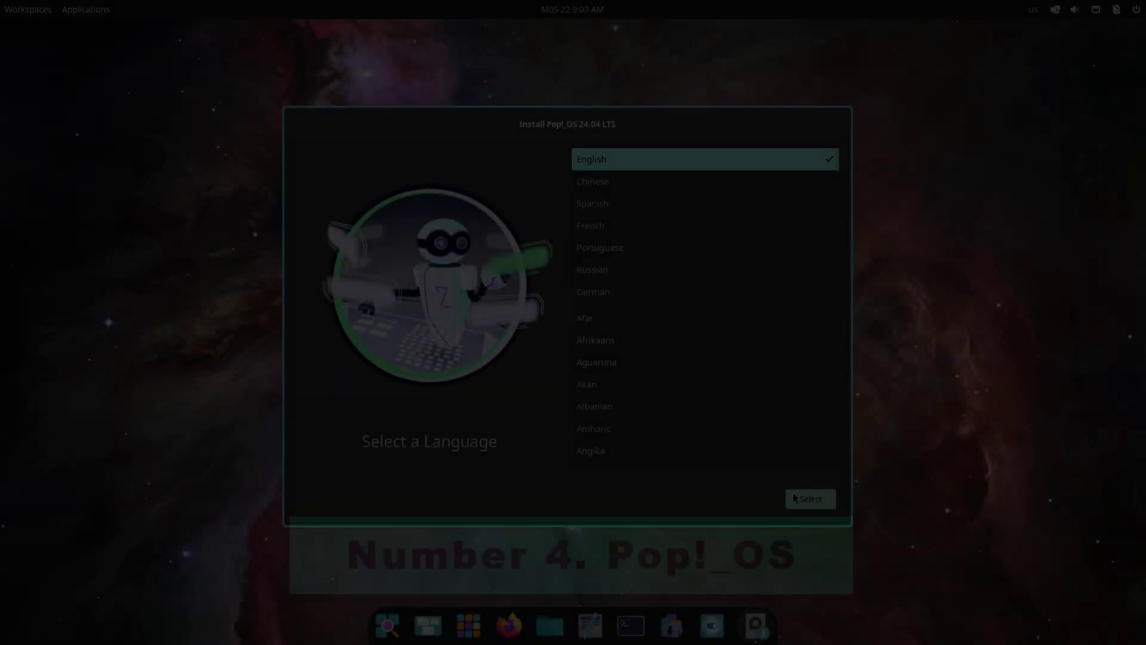
Choose English, the United States region and the default English (US) keyboard layout
{"action": "left_click", "coordinate": [804, 499]}
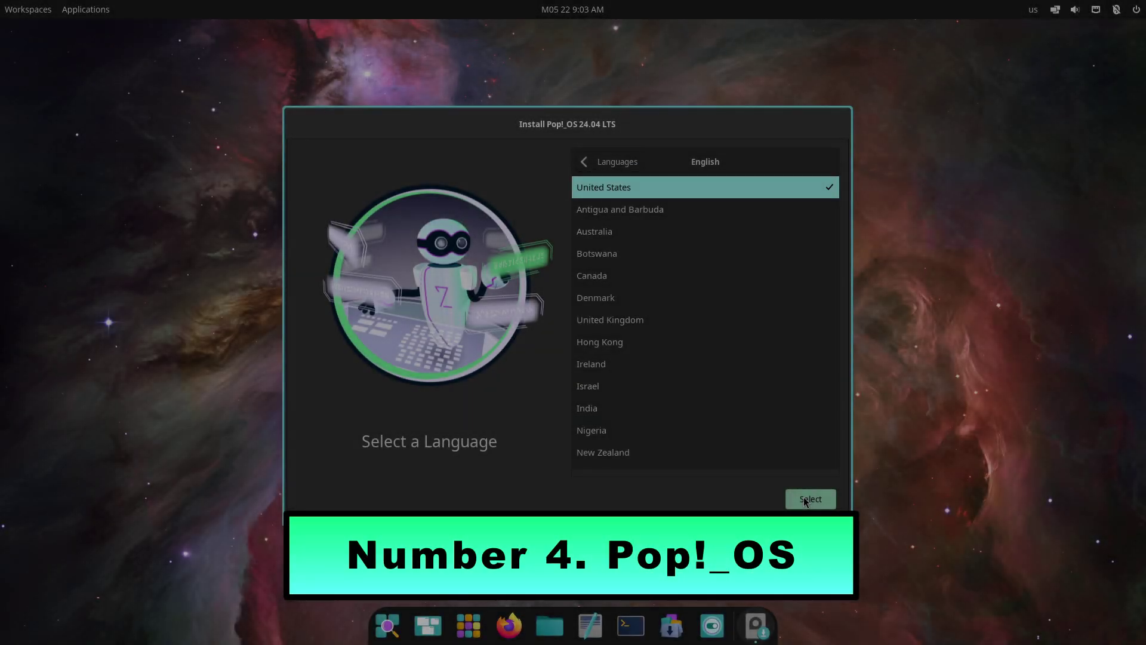
{"action": "left_click", "coordinate": [811, 498]}
{"action": "left_click", "coordinate": [810, 499]}
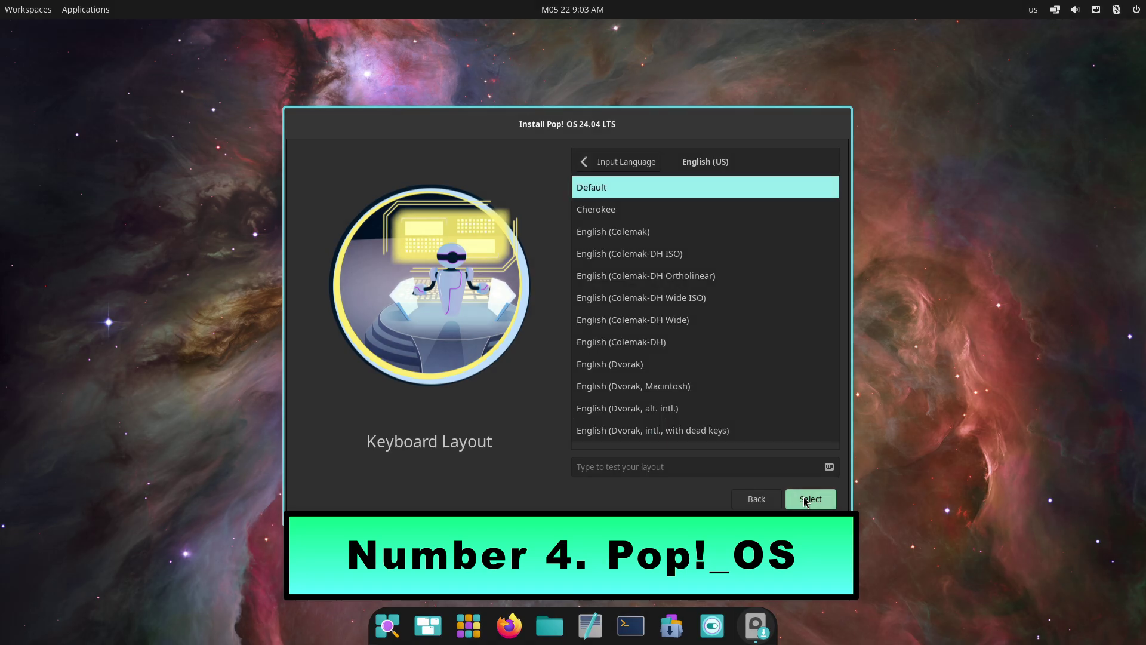
{"action": "left_click", "coordinate": [806, 499]}
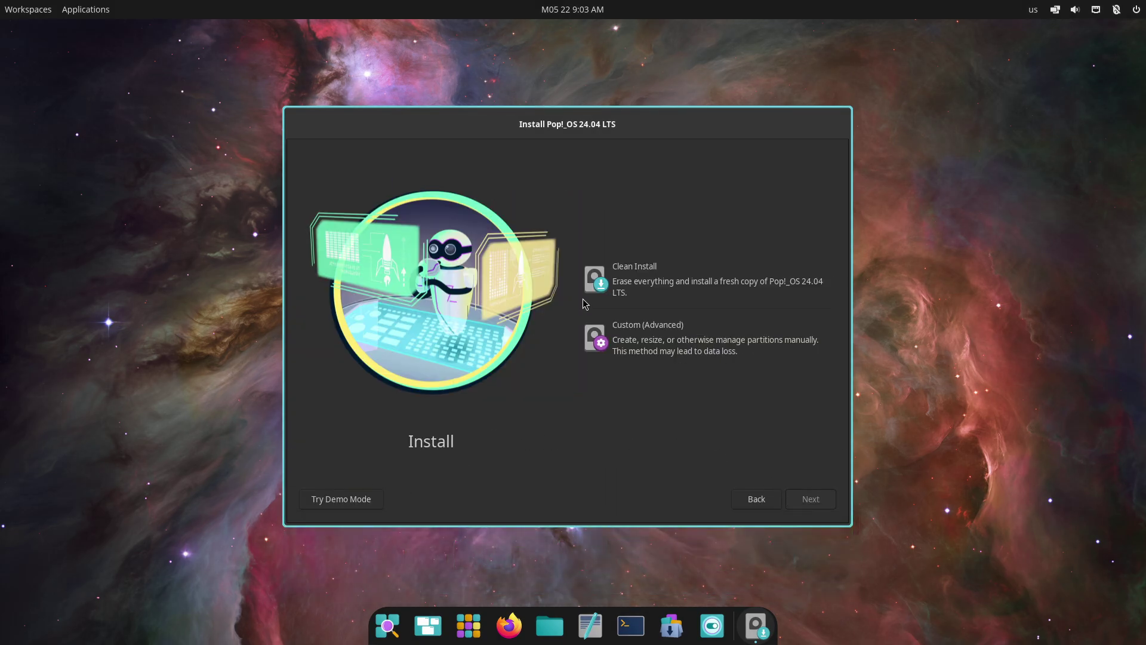
Enter demo mode and check the keyboard, tiling, sound, network, Bluetooth and power applets
{"action": "left_click", "coordinate": [366, 501]}
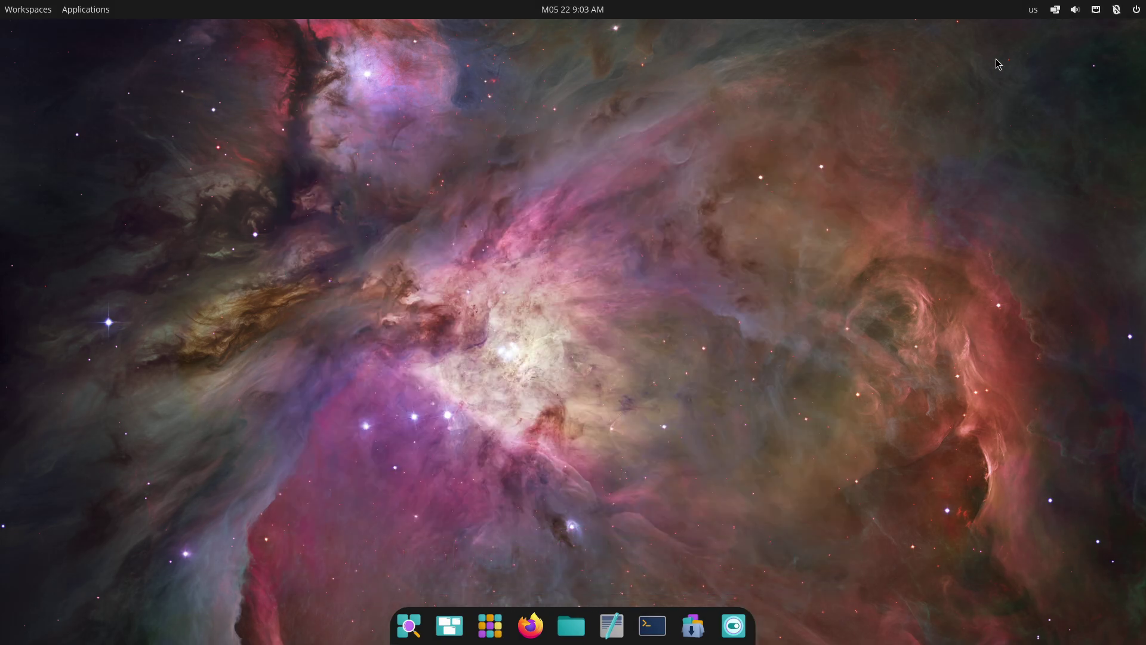
{"action": "left_click", "coordinate": [1032, 11]}
{"action": "left_click", "coordinate": [1055, 10]}
{"action": "left_click", "coordinate": [1055, 11]}
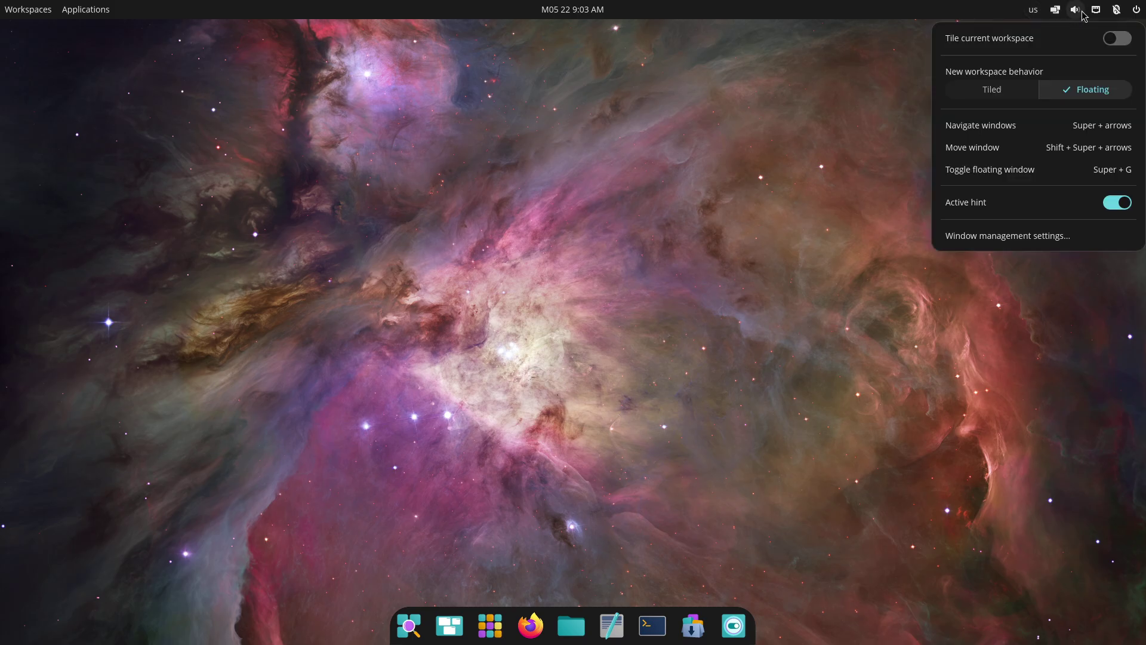
{"action": "left_click", "coordinate": [1082, 12]}
{"action": "left_click", "coordinate": [1096, 13]}
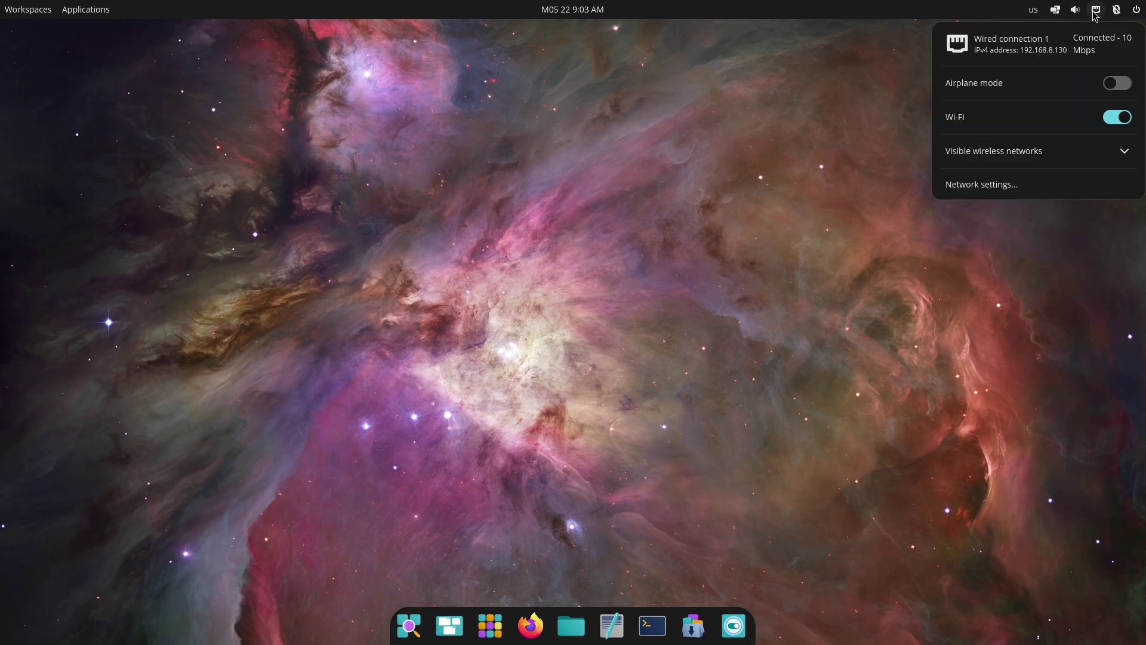
{"action": "left_click", "coordinate": [1116, 11]}
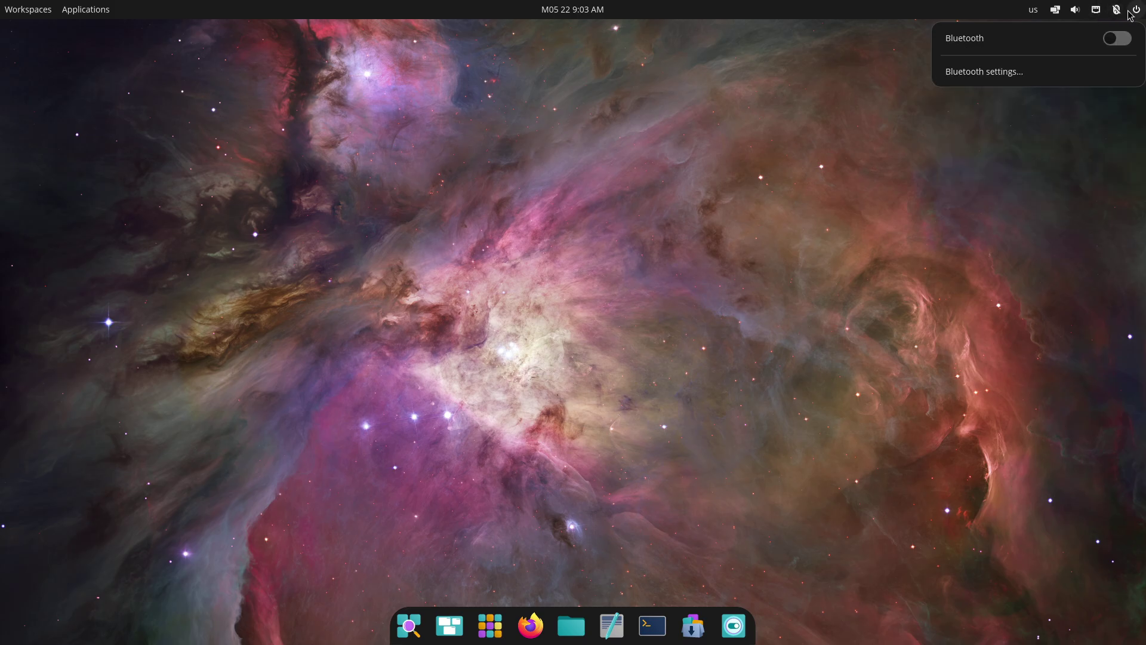
{"action": "left_click", "coordinate": [1129, 11]}
{"action": "left_click", "coordinate": [307, 179]}
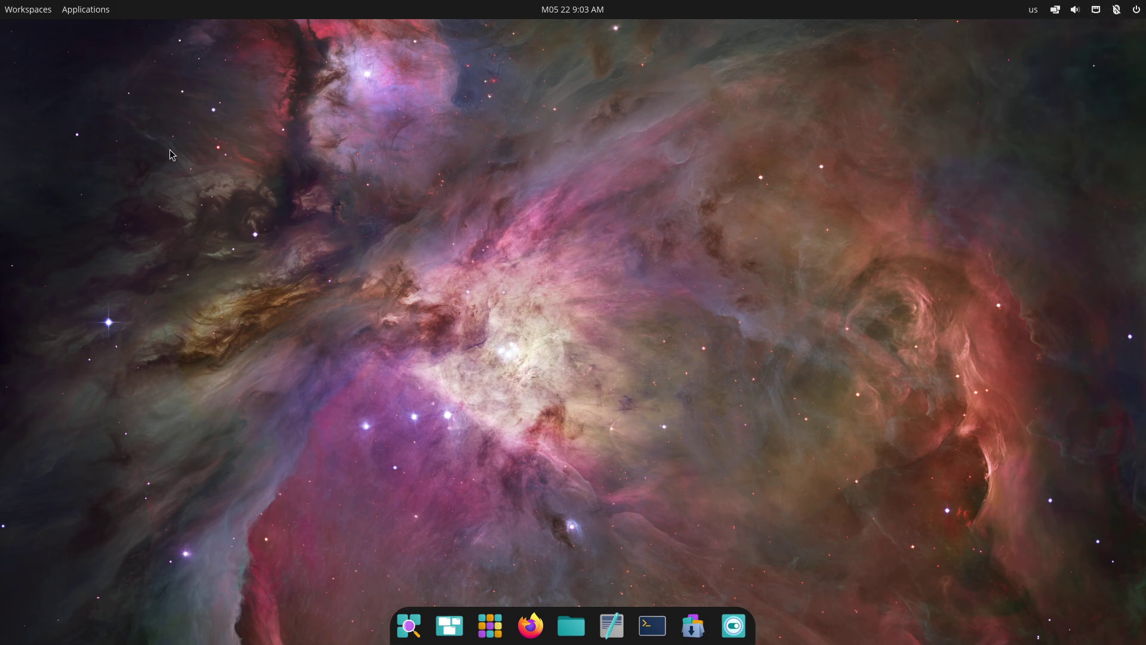
Browse the Office, System and Utilities groups in the app library and launch System Monitor
{"action": "left_click", "coordinate": [24, 9]}
{"action": "left_click", "coordinate": [52, 15]}
{"action": "left_click", "coordinate": [85, 10]}
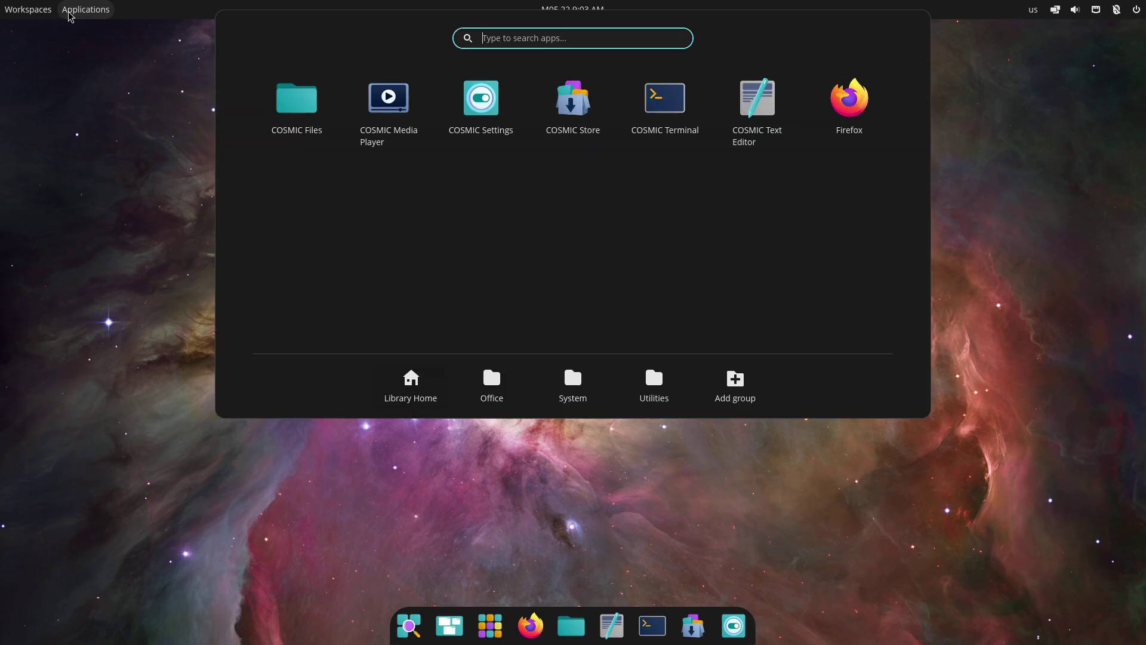
{"action": "left_click", "coordinate": [492, 401]}
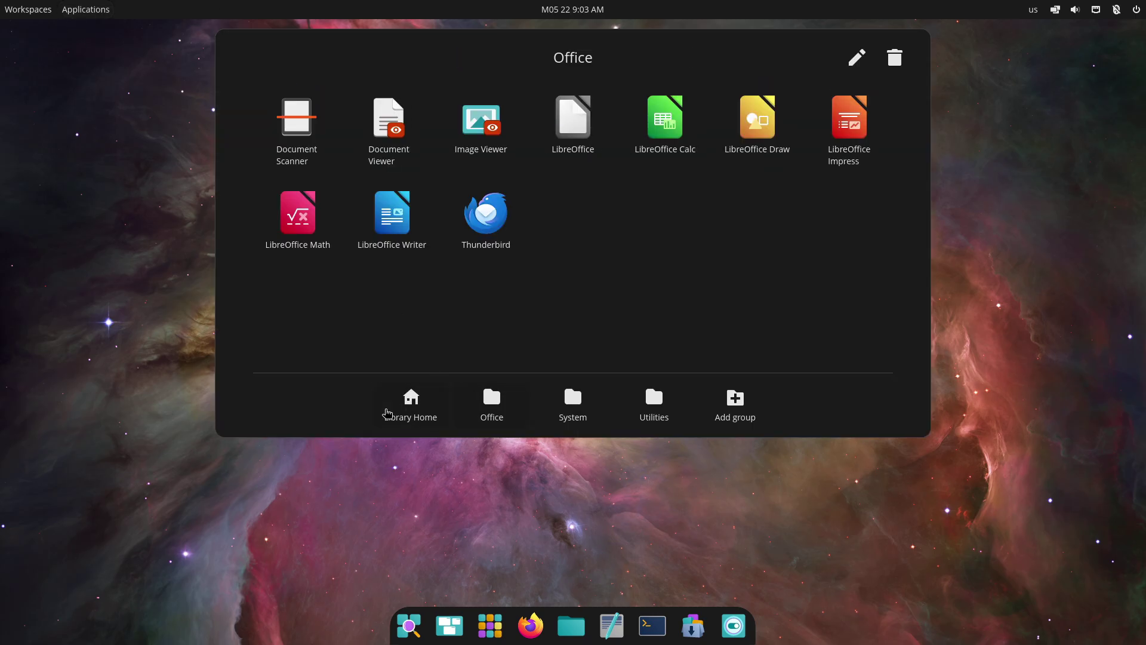
{"action": "left_click", "coordinate": [387, 413]}
{"action": "left_click", "coordinate": [486, 399]}
{"action": "left_click", "coordinate": [554, 415]}
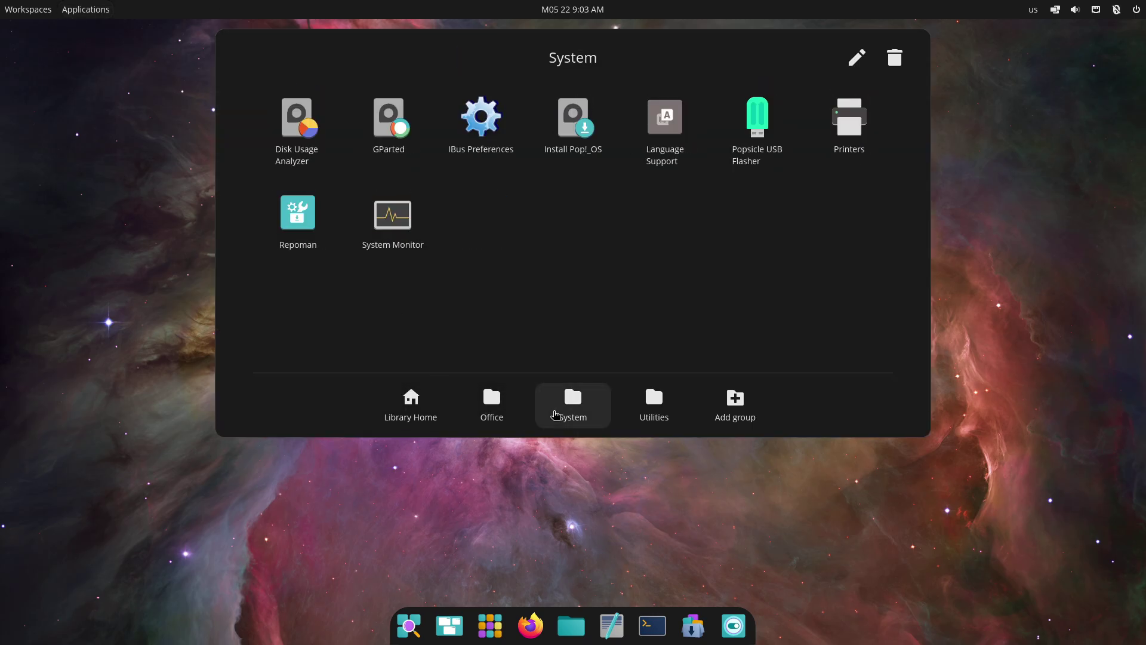
{"action": "left_click", "coordinate": [633, 418]}
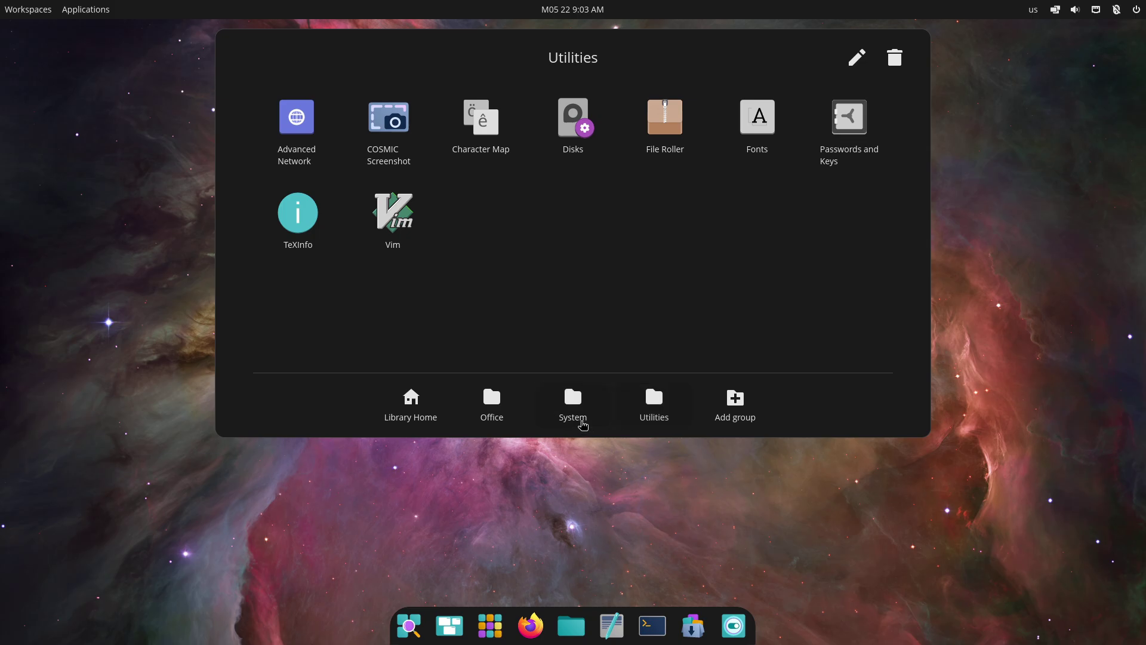
{"action": "left_click", "coordinate": [583, 425]}
{"action": "left_click", "coordinate": [406, 251]}
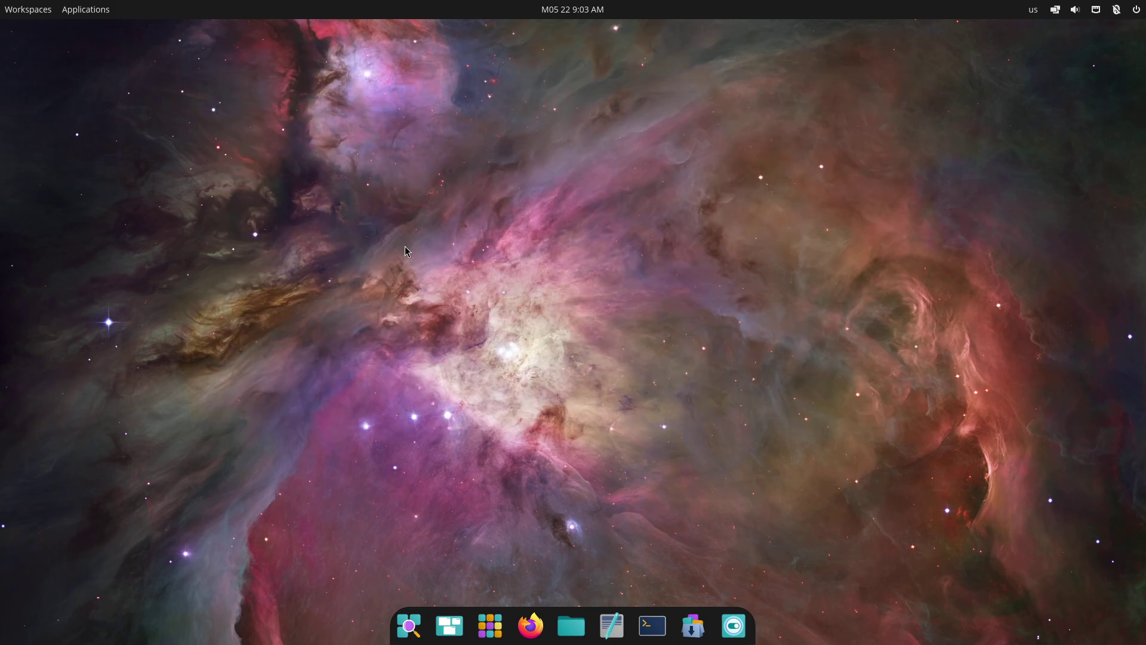
Maximize System Monitor, view the resource graphs and open its preferences
{"action": "left_click", "coordinate": [745, 107]}
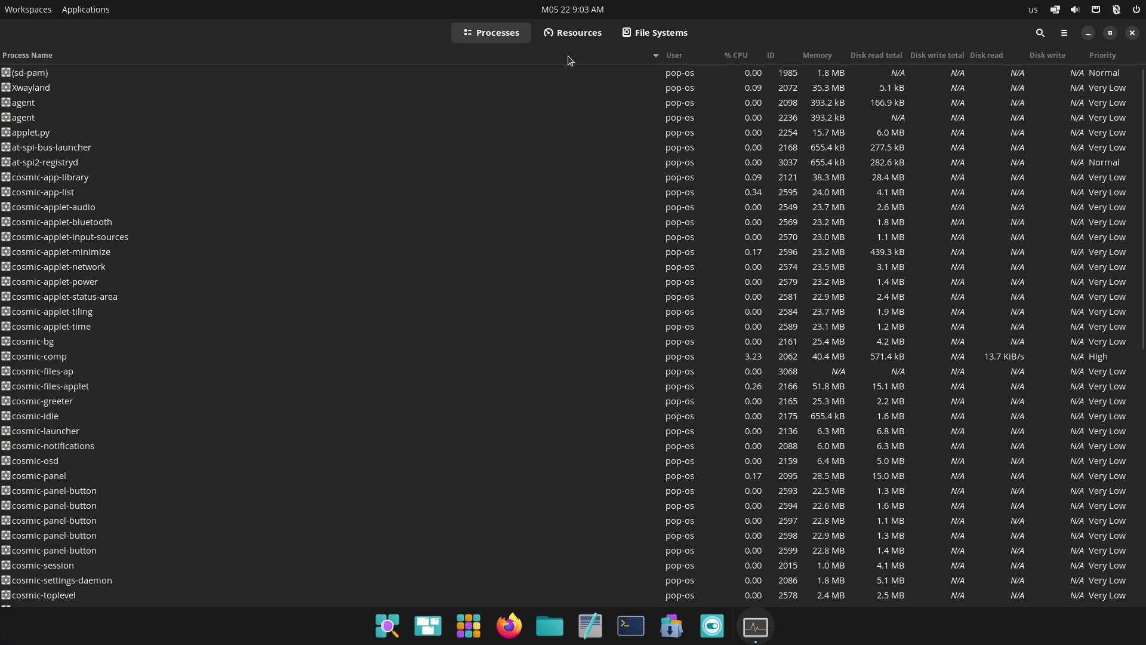
{"action": "left_click", "coordinate": [573, 39]}
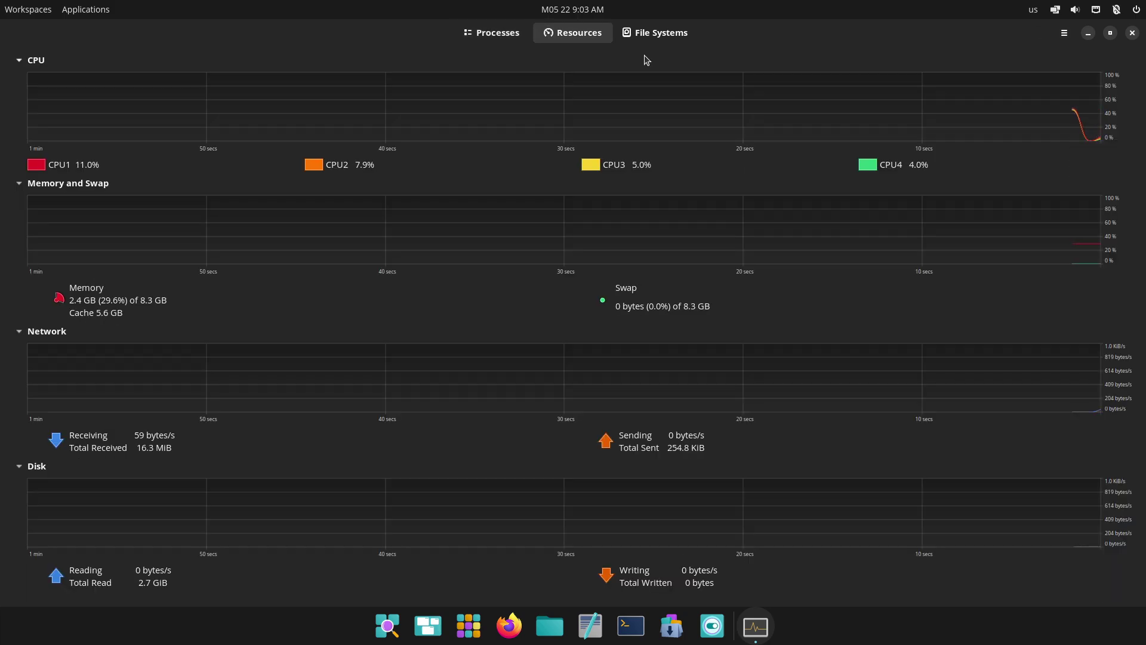
{"action": "left_click", "coordinate": [1064, 33]}
{"action": "left_click", "coordinate": [1045, 90]}
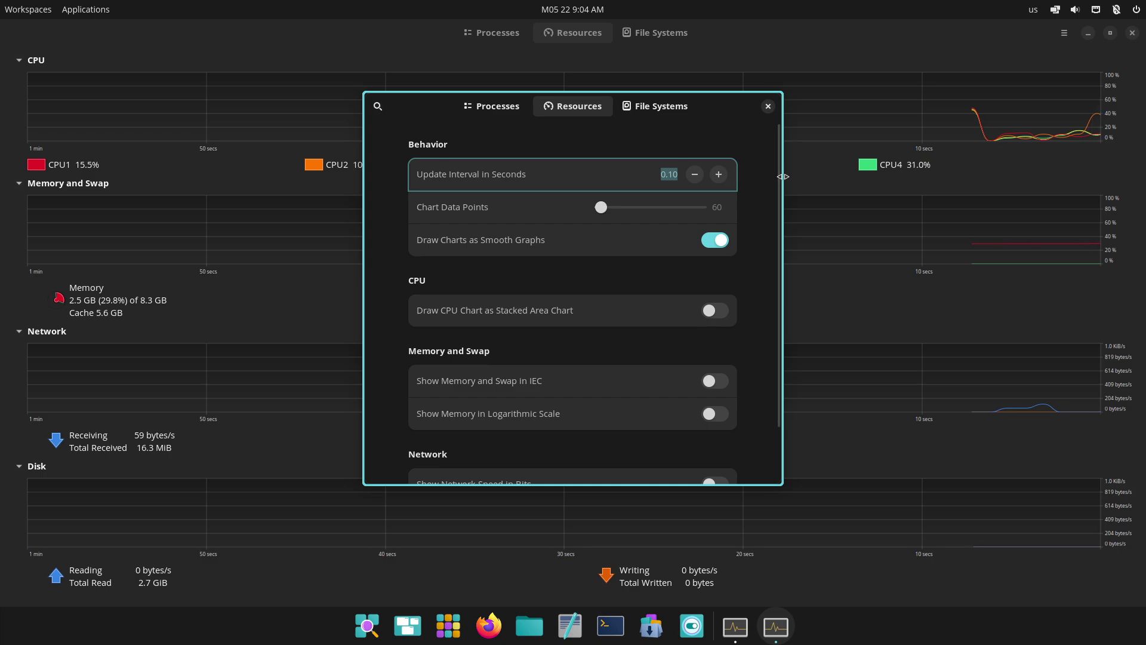
Browse the Processes and File Systems preferences, close them, and quit with Ctrl+Q
{"action": "scroll", "coordinate": [578, 144], "scroll_direction": "down", "scroll_amount": 2}
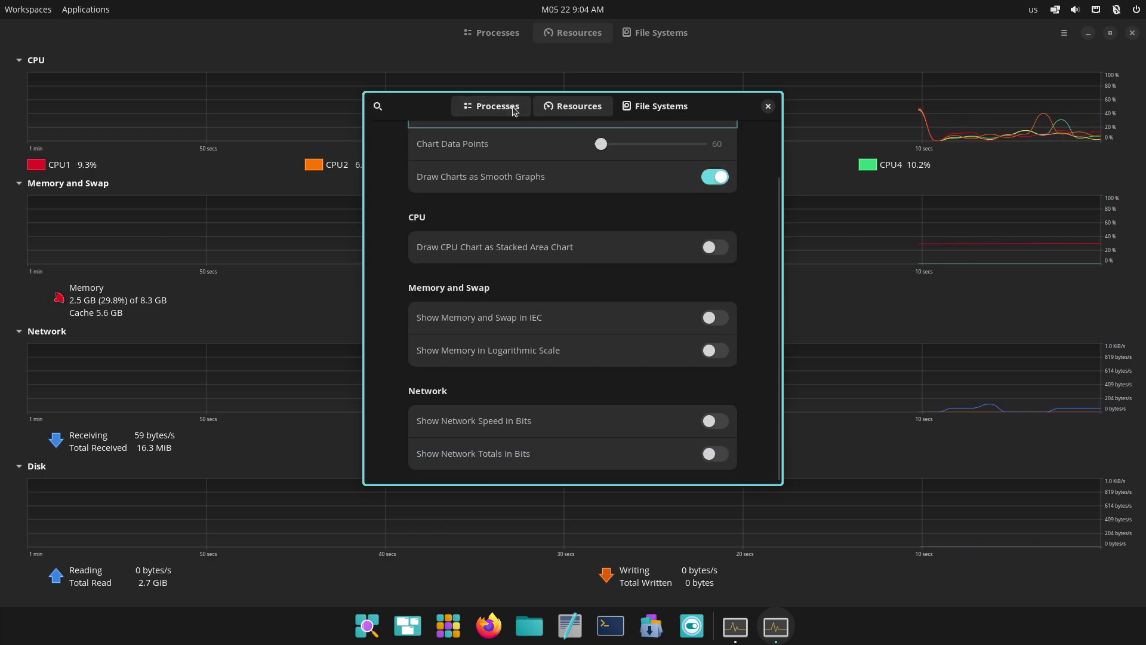
{"action": "left_click", "coordinate": [492, 106]}
{"action": "left_click", "coordinate": [655, 106]}
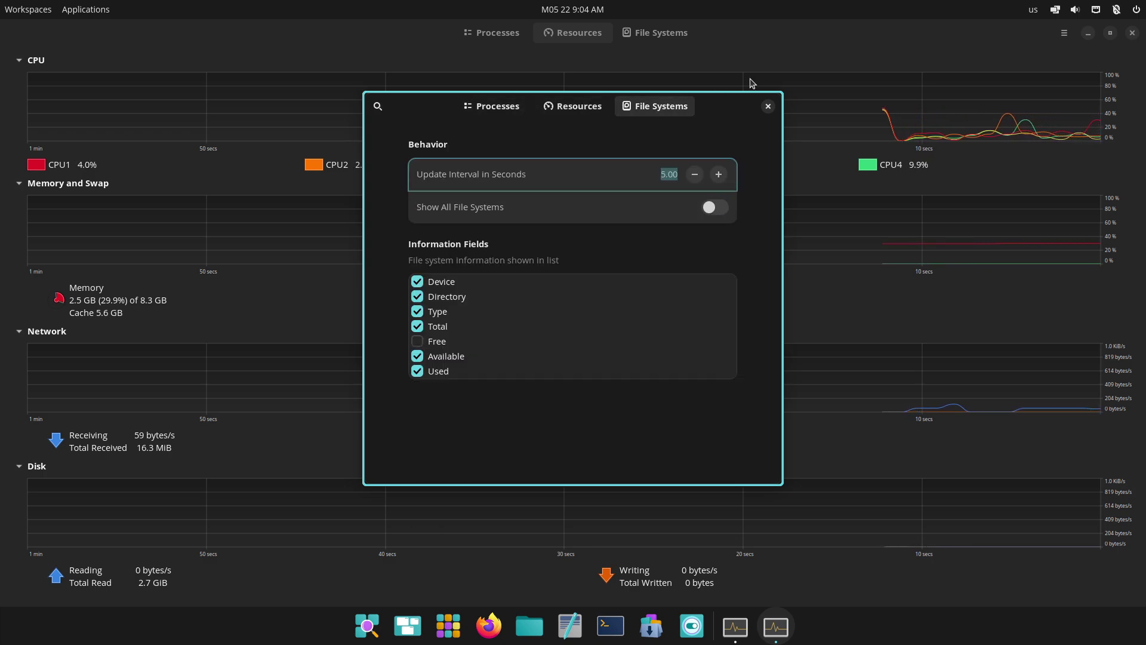
{"action": "left_click", "coordinate": [769, 106]}
{"action": "key", "text": "ctrl+q"}
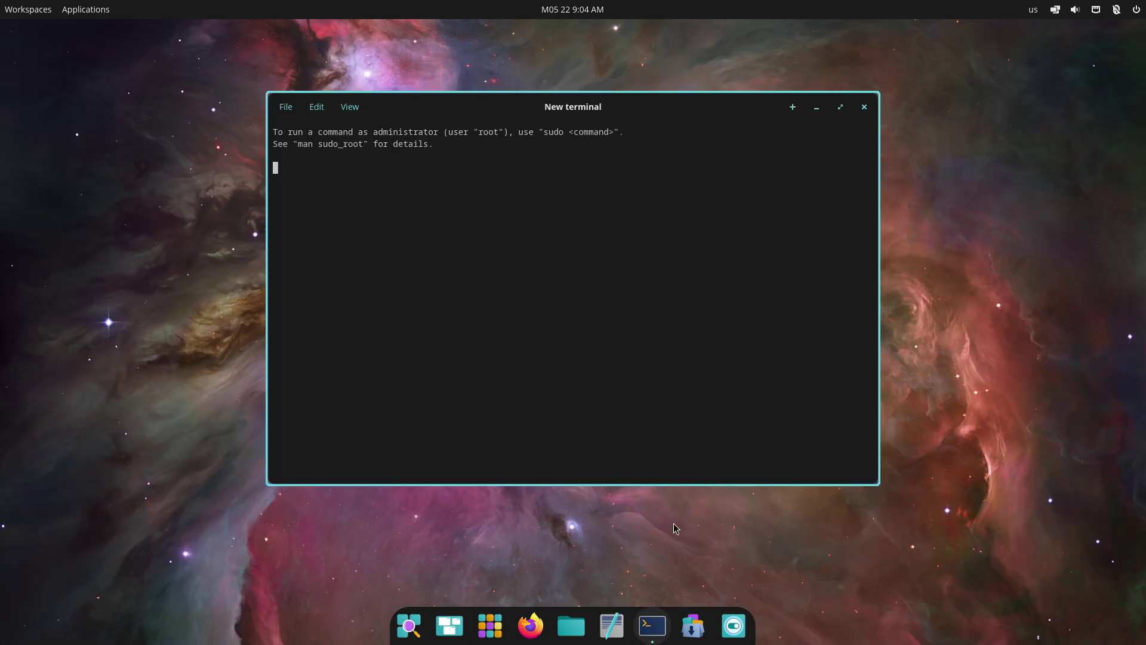
Maximize the terminal and set its font size to 16px and theme to Light in Settings
{"action": "left_click", "coordinate": [840, 107]}
{"action": "right_click", "coordinate": [552, 262]}
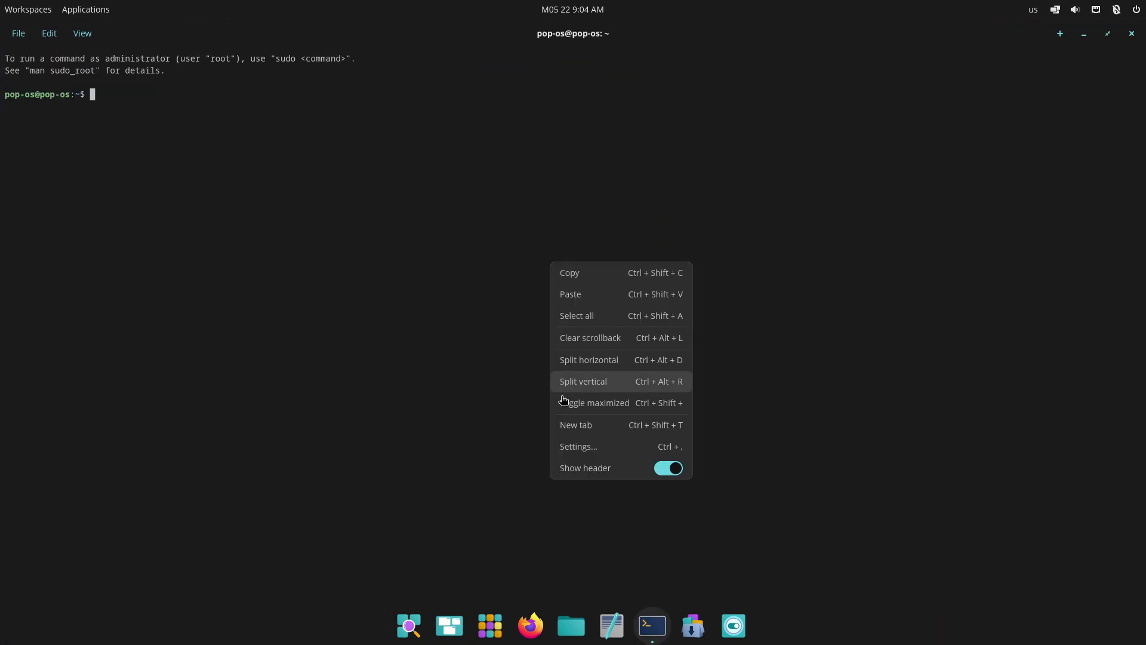
{"action": "left_click", "coordinate": [591, 446]}
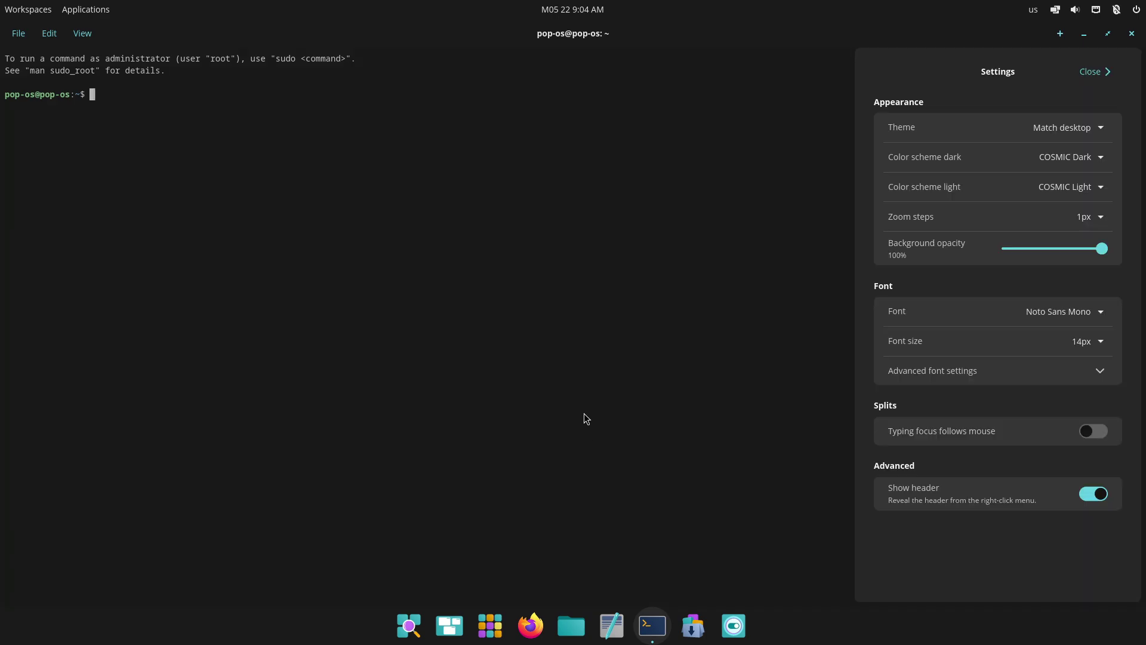
{"action": "left_click", "coordinate": [1085, 217]}
{"action": "left_click", "coordinate": [1093, 216]}
{"action": "left_click", "coordinate": [1097, 341]}
{"action": "left_click", "coordinate": [1086, 291]}
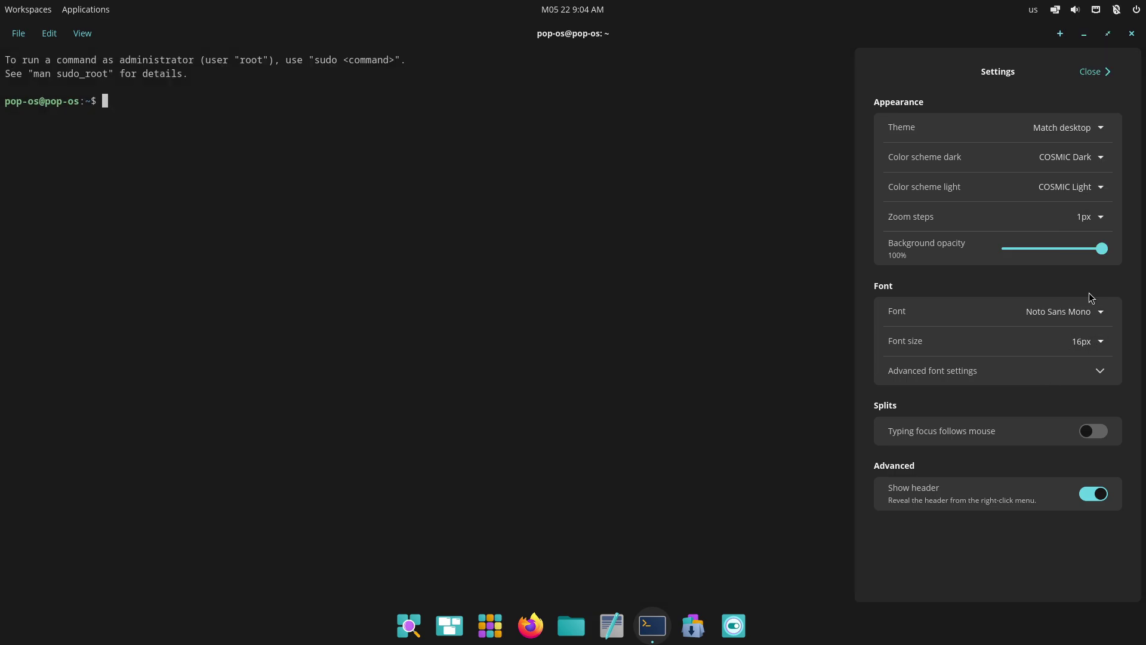
{"action": "left_click", "coordinate": [1087, 119]}
{"action": "left_click", "coordinate": [1072, 189]}
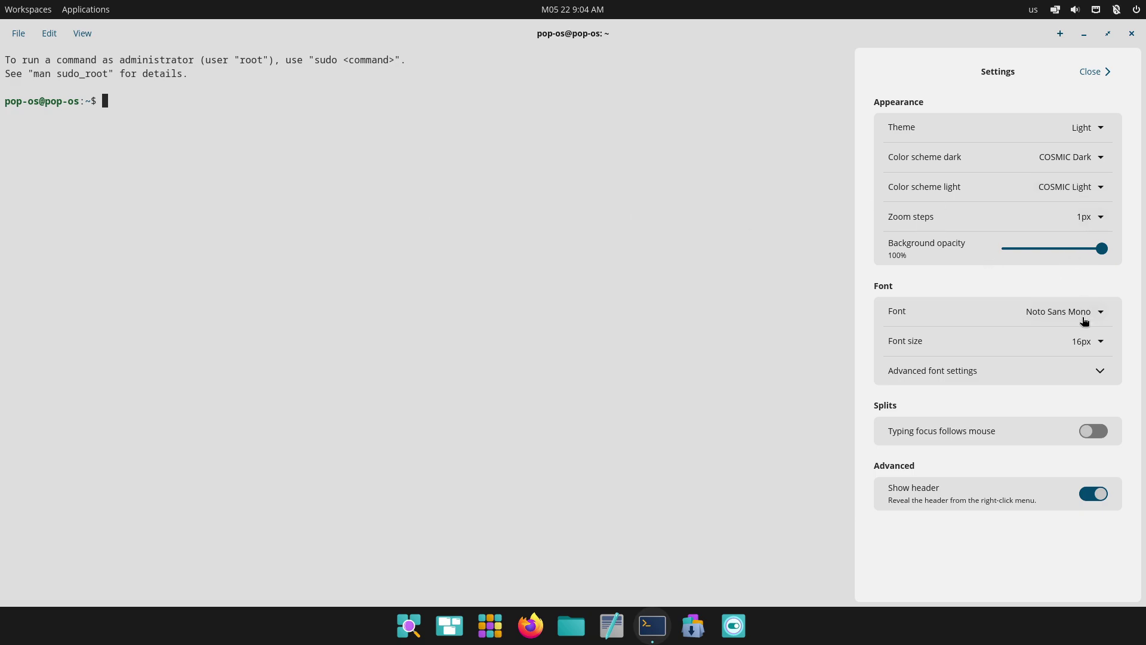
{"action": "left_click", "coordinate": [1098, 372]}
{"action": "left_click", "coordinate": [1098, 371]}
{"action": "left_click", "coordinate": [1092, 73]}
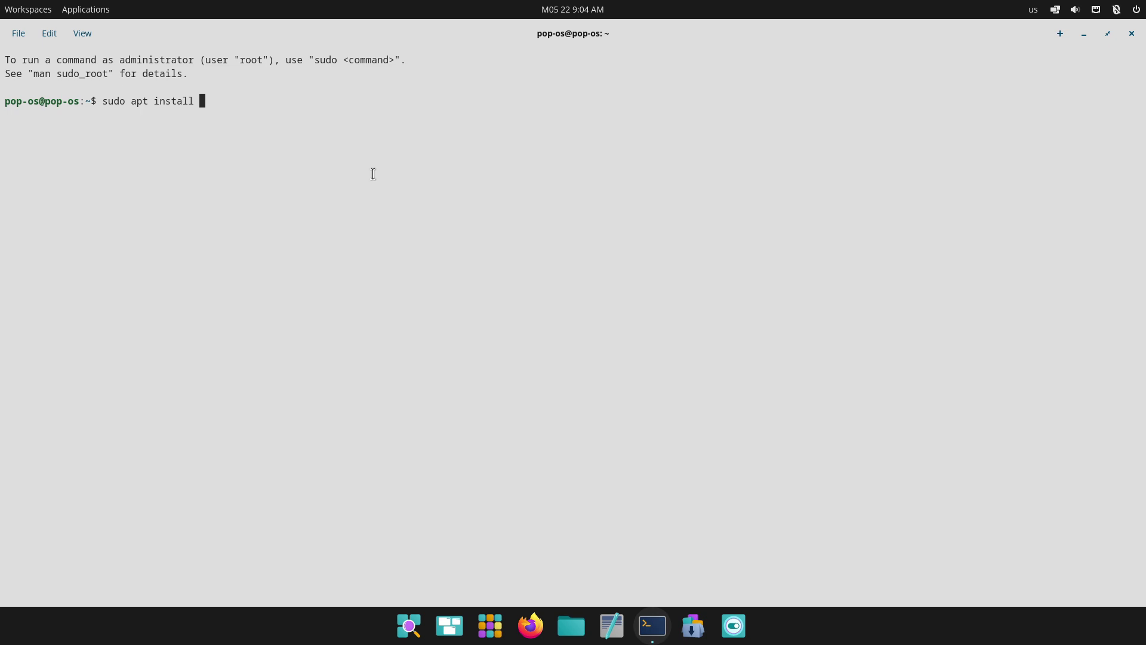
Install neofetch with sudo apt, answering y to fetch its 34 packages, then launch COSMIC Files
{"action": "key", "text": "Return"}
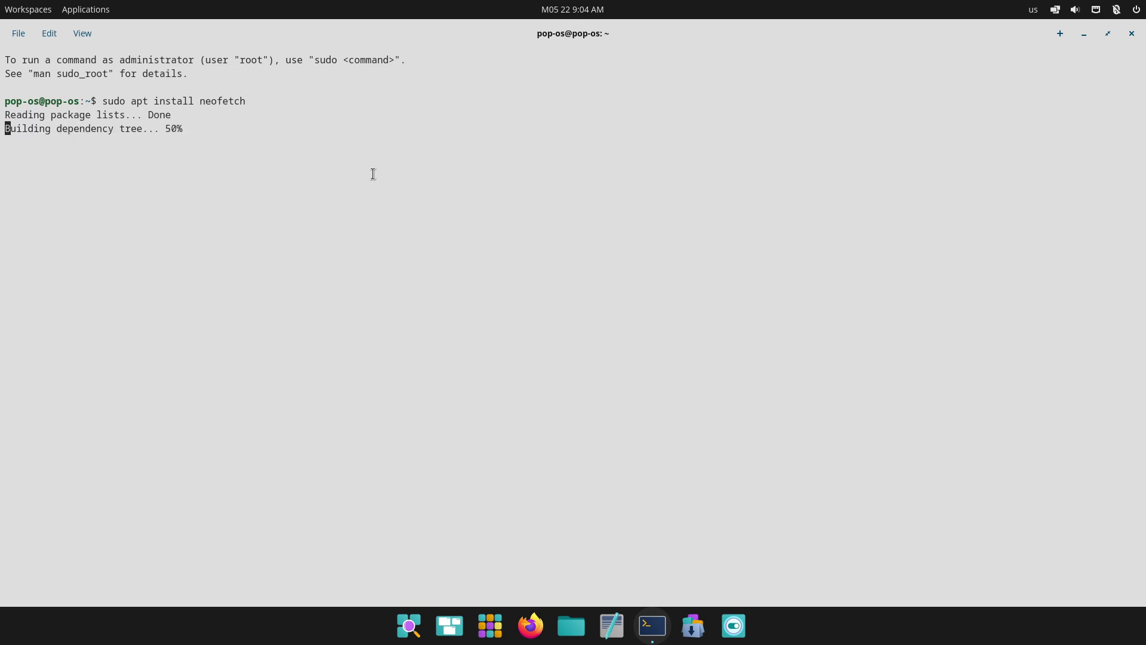
{"action": "type", "text": "y"}
{"action": "key", "text": "Return"}
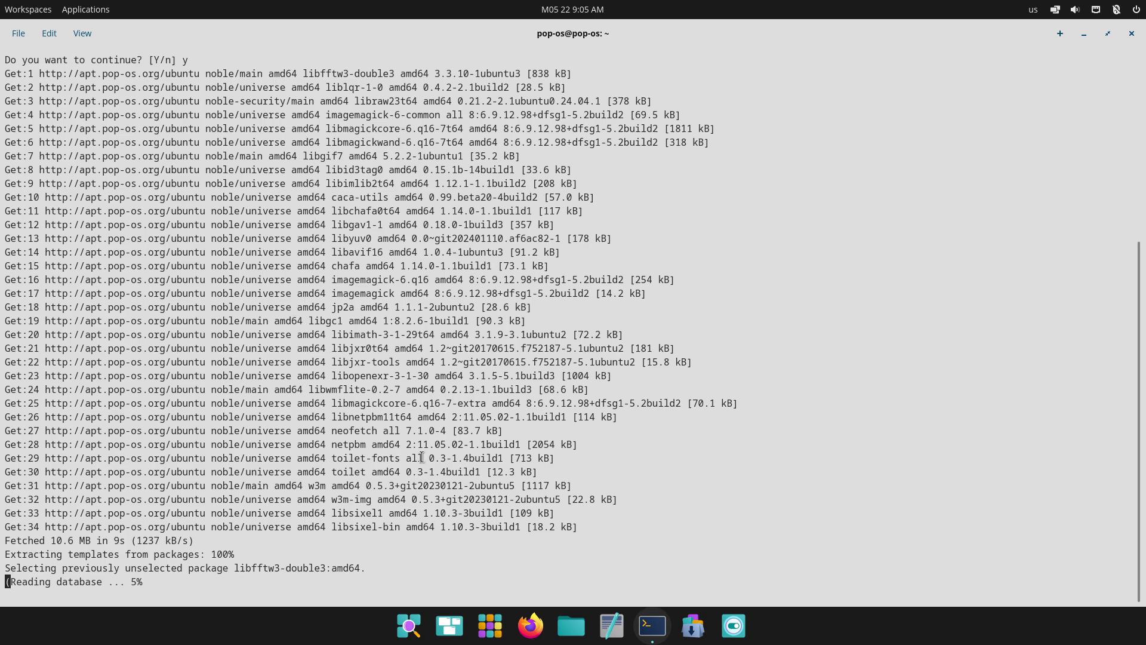
{"action": "left_click", "coordinate": [568, 630]}
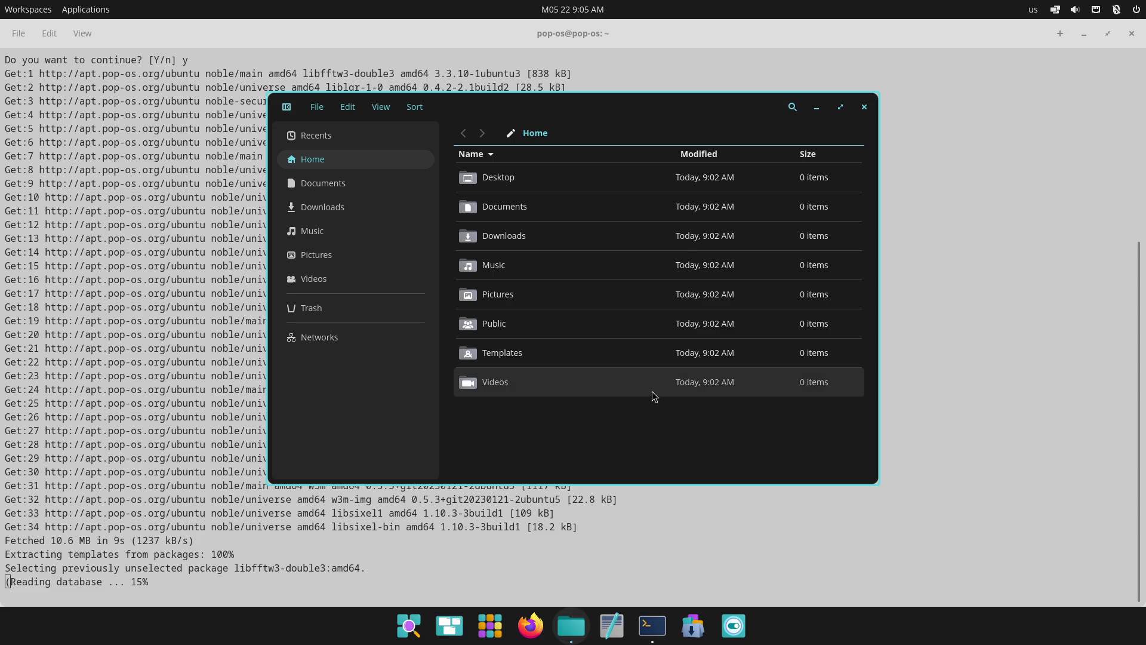
Check the File menu and About COSMIC Files, then close the file manager window
{"action": "left_click", "coordinate": [315, 107]}
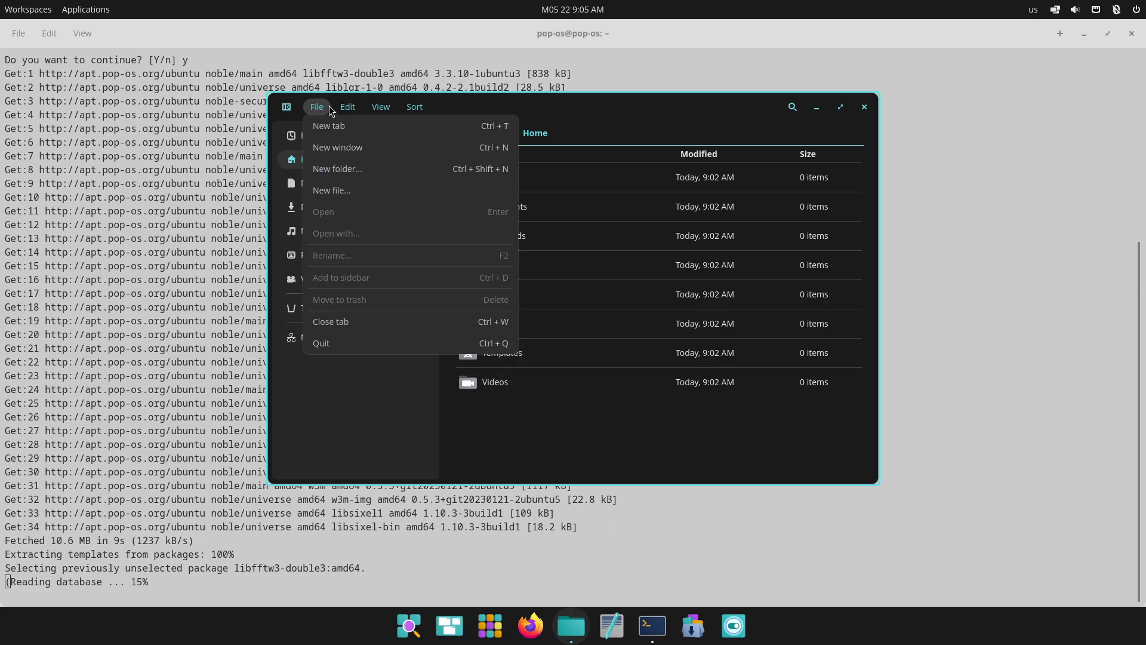
{"action": "mouse_move", "coordinate": [370, 111]}
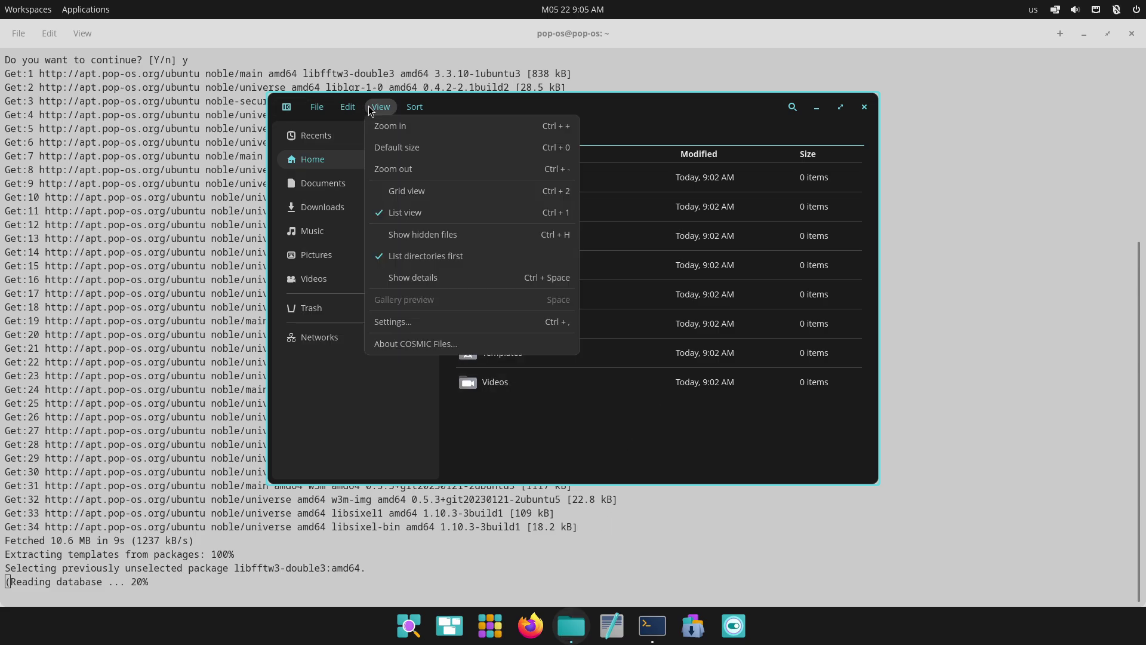
{"action": "left_click", "coordinate": [398, 349]}
{"action": "left_click", "coordinate": [864, 107]}
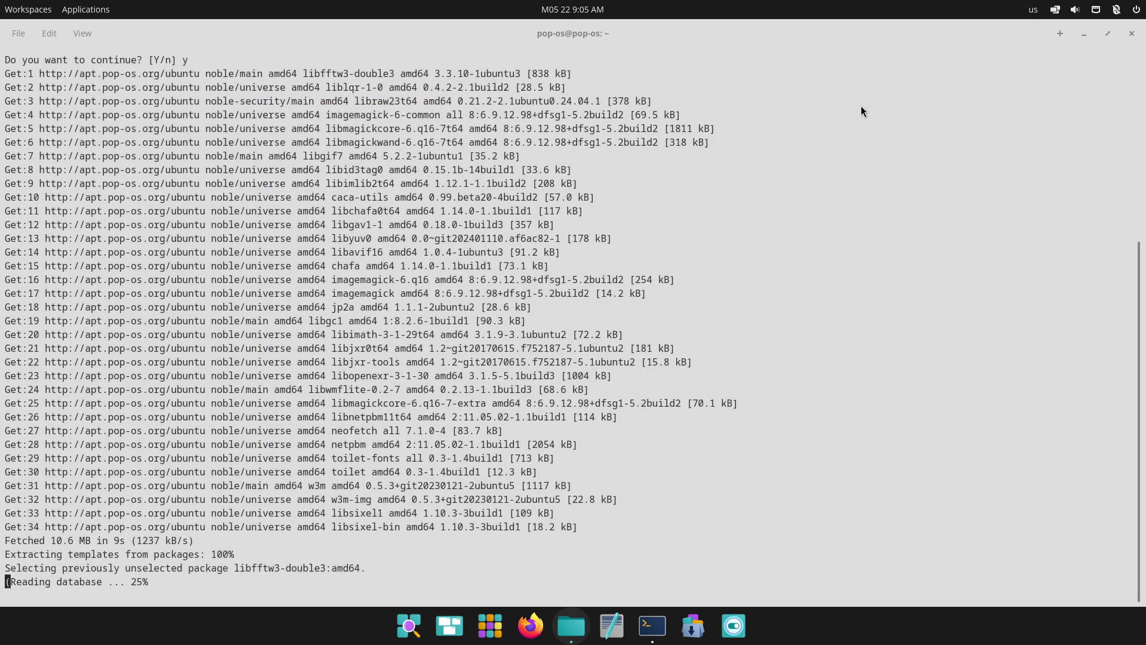
Open the app library and view the Office, then the System app group
{"action": "left_click", "coordinate": [109, 16]}
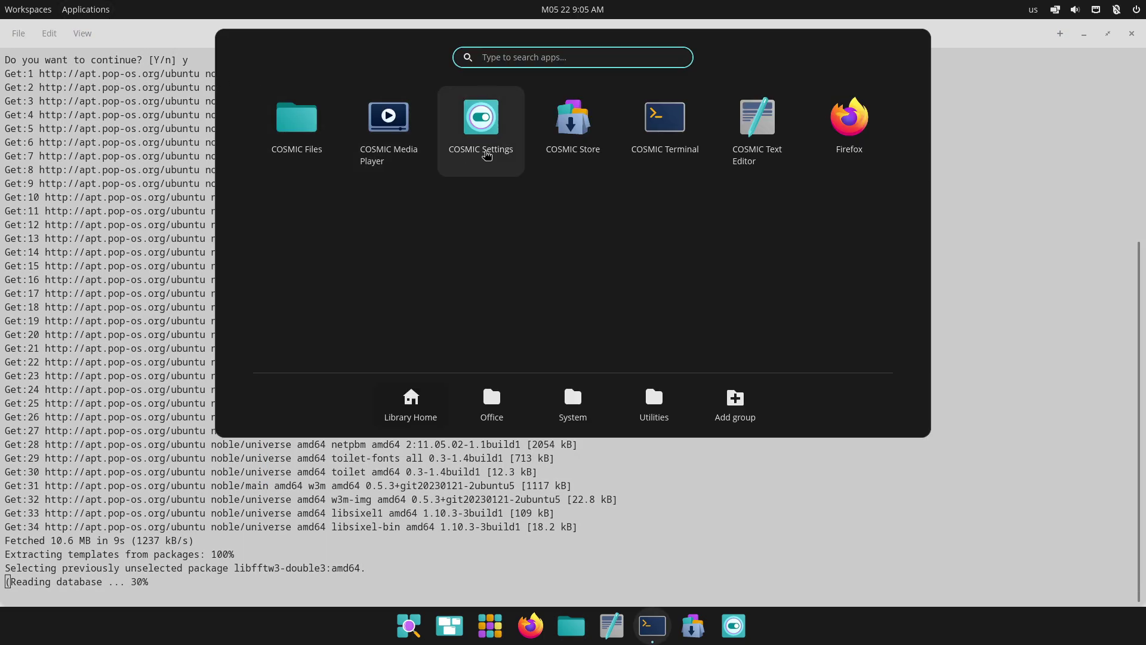
{"action": "left_click", "coordinate": [502, 399]}
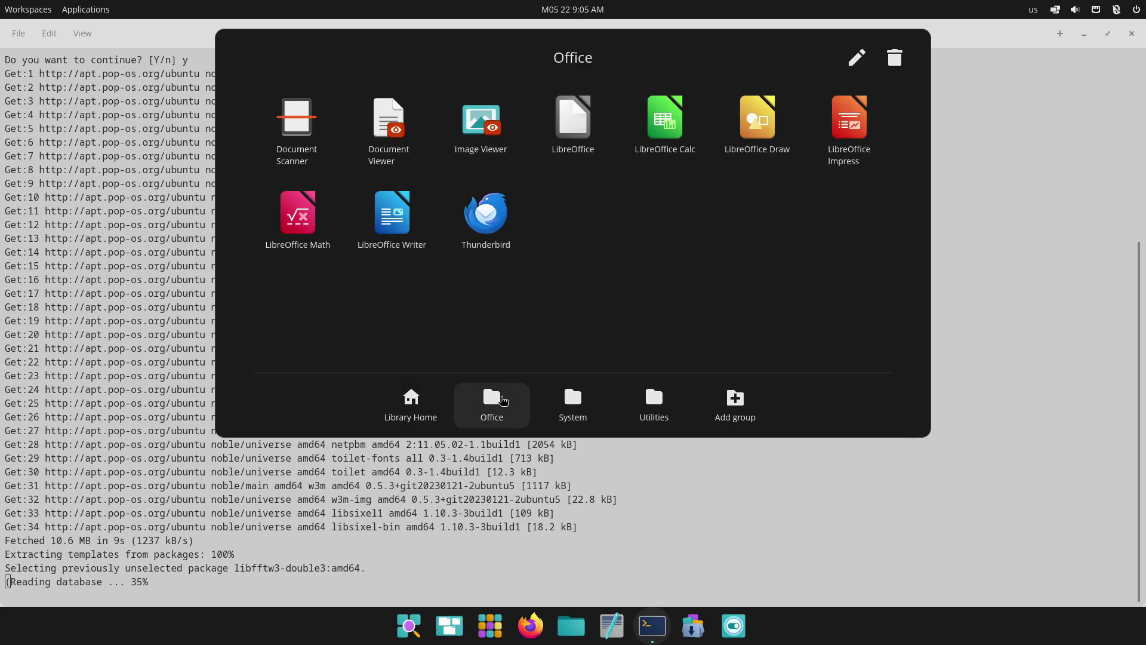
{"action": "left_click", "coordinate": [550, 407]}
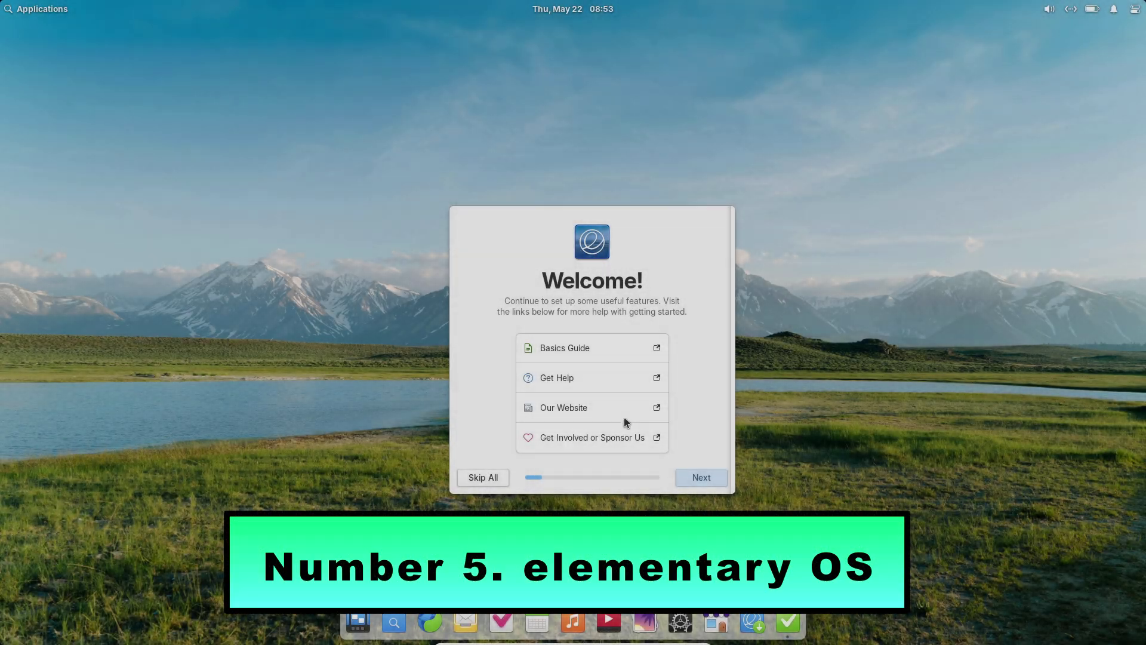
Advance through the onboarding pages, choosing red as the accent colour
{"action": "left_click", "coordinate": [707, 484]}
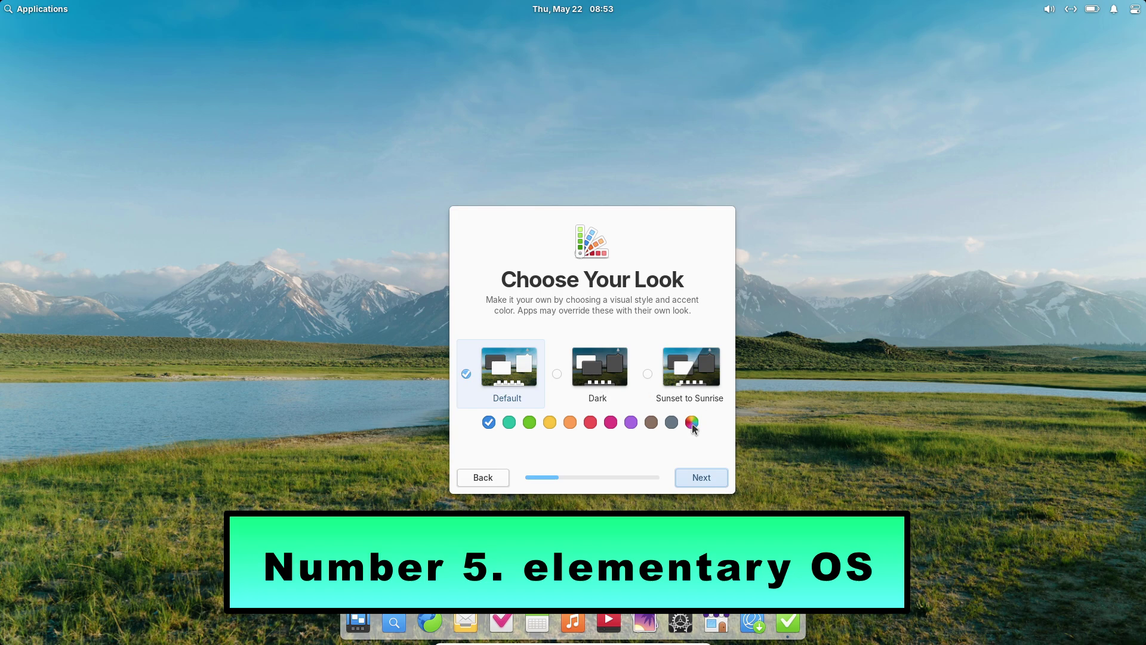
{"action": "left_click", "coordinate": [591, 422]}
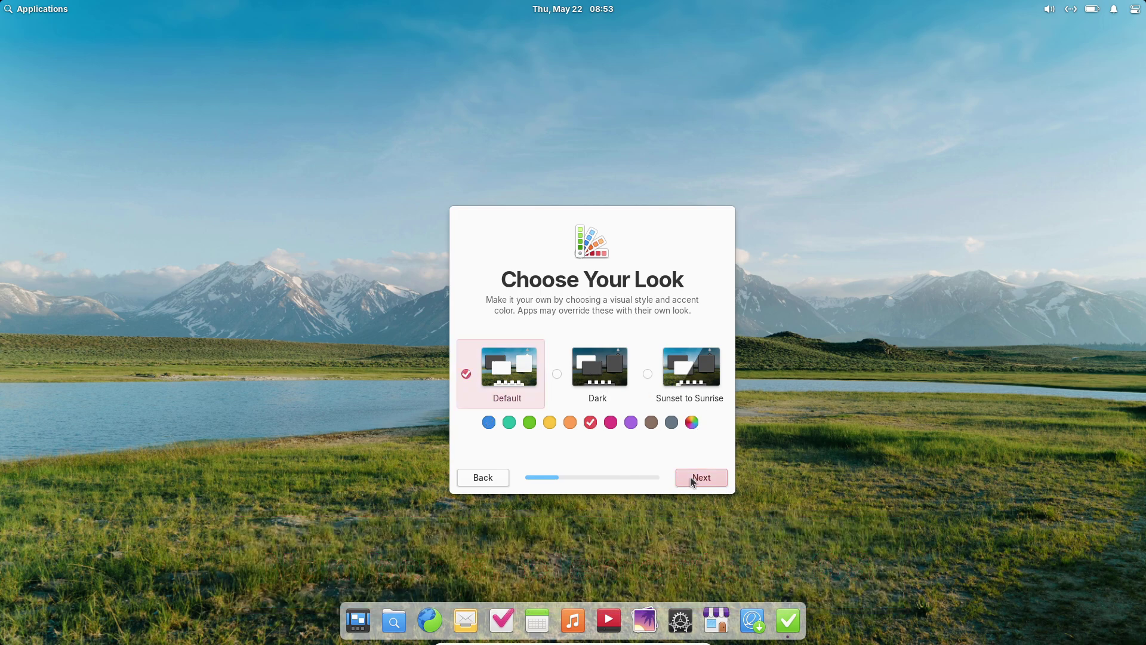
{"action": "left_click", "coordinate": [695, 479]}
{"action": "left_click", "coordinate": [696, 479]}
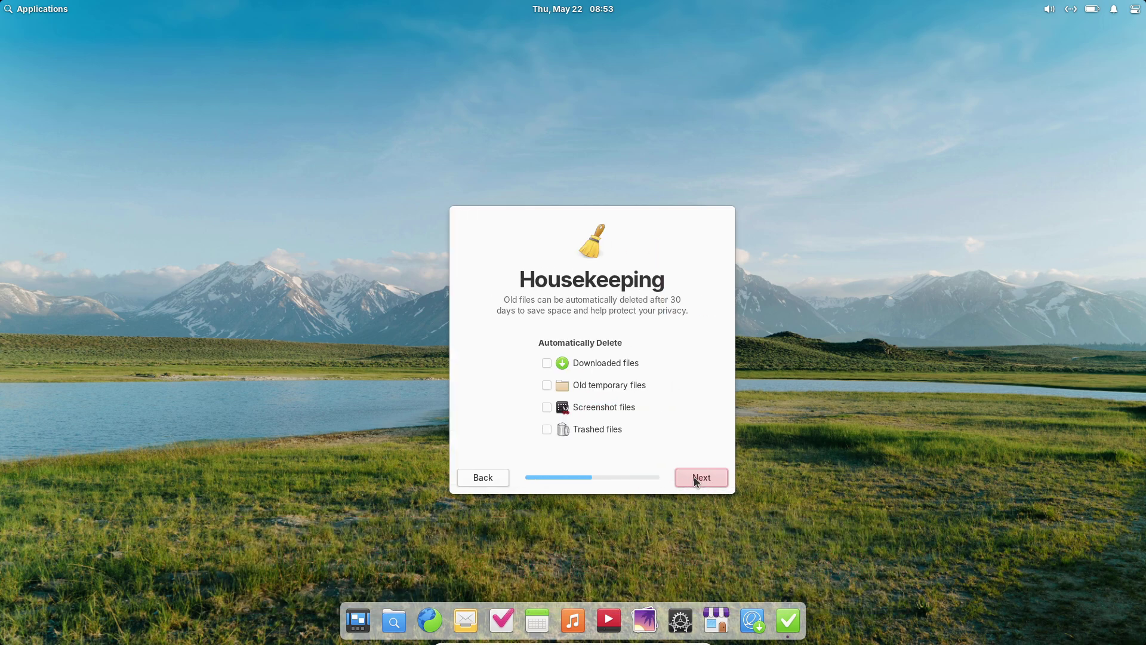
{"action": "left_click", "coordinate": [696, 479]}
{"action": "left_click", "coordinate": [696, 479]}
{"action": "left_click", "coordinate": [696, 479]}
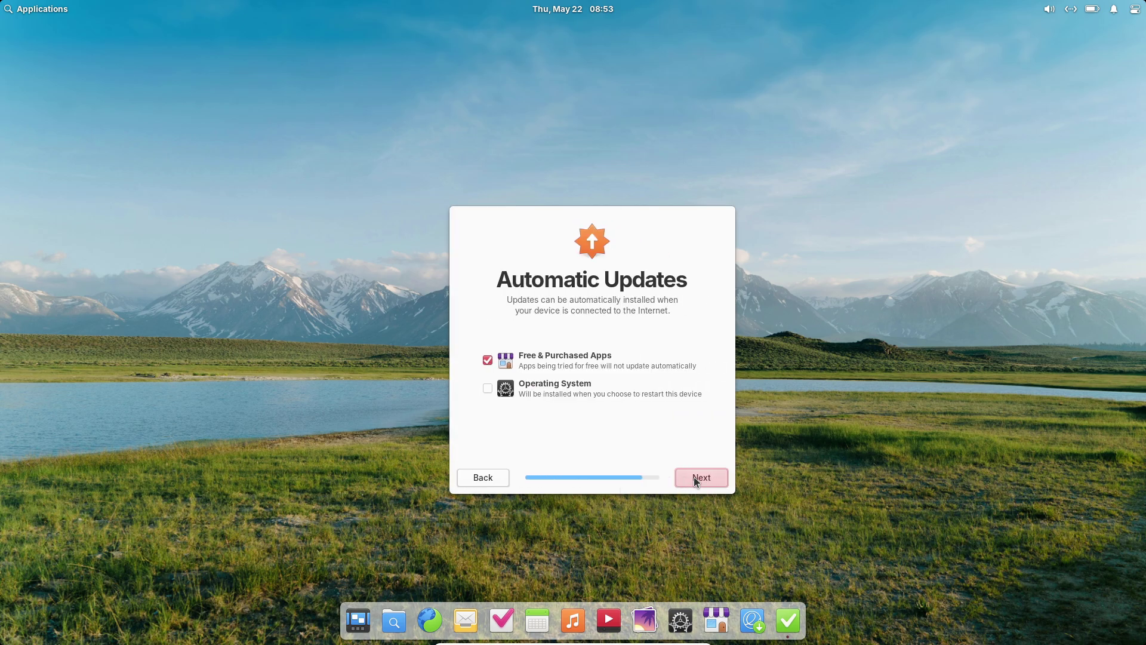
{"action": "left_click", "coordinate": [698, 479]}
Go back to turn off automatic app updates, then finish the setup
{"action": "left_click", "coordinate": [501, 485]}
{"action": "left_click", "coordinate": [486, 359]}
{"action": "left_click", "coordinate": [722, 481]}
{"action": "left_click", "coordinate": [721, 483]}
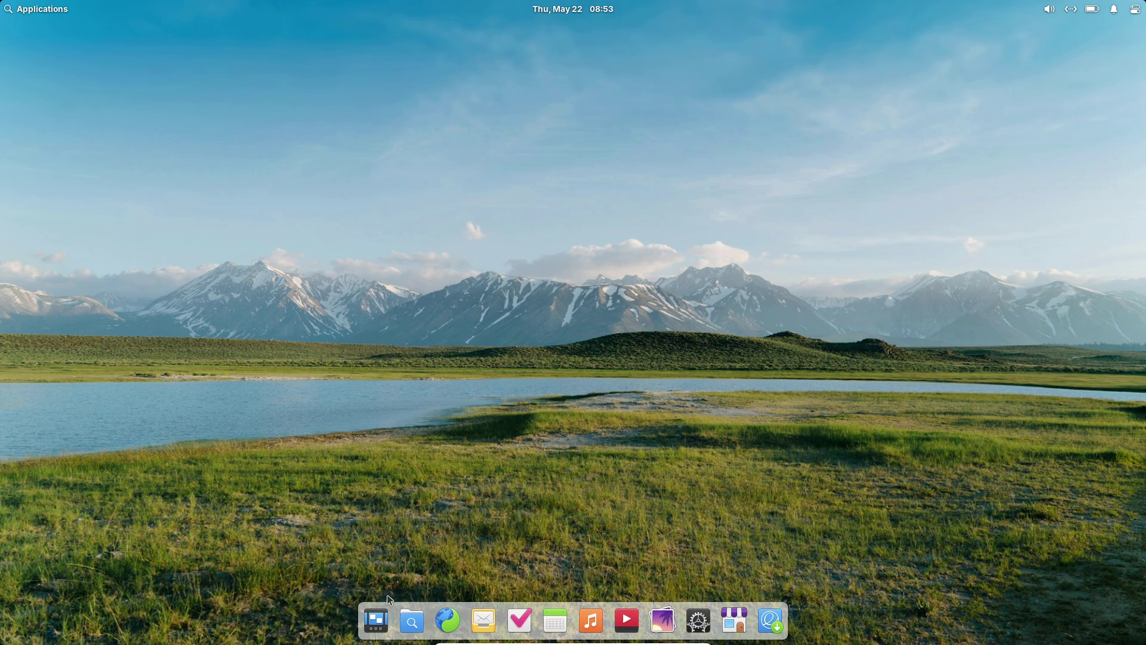
Launch System Settings from the applications launcher and maximize it
{"action": "left_click", "coordinate": [385, 618]}
{"action": "left_click", "coordinate": [515, 454]}
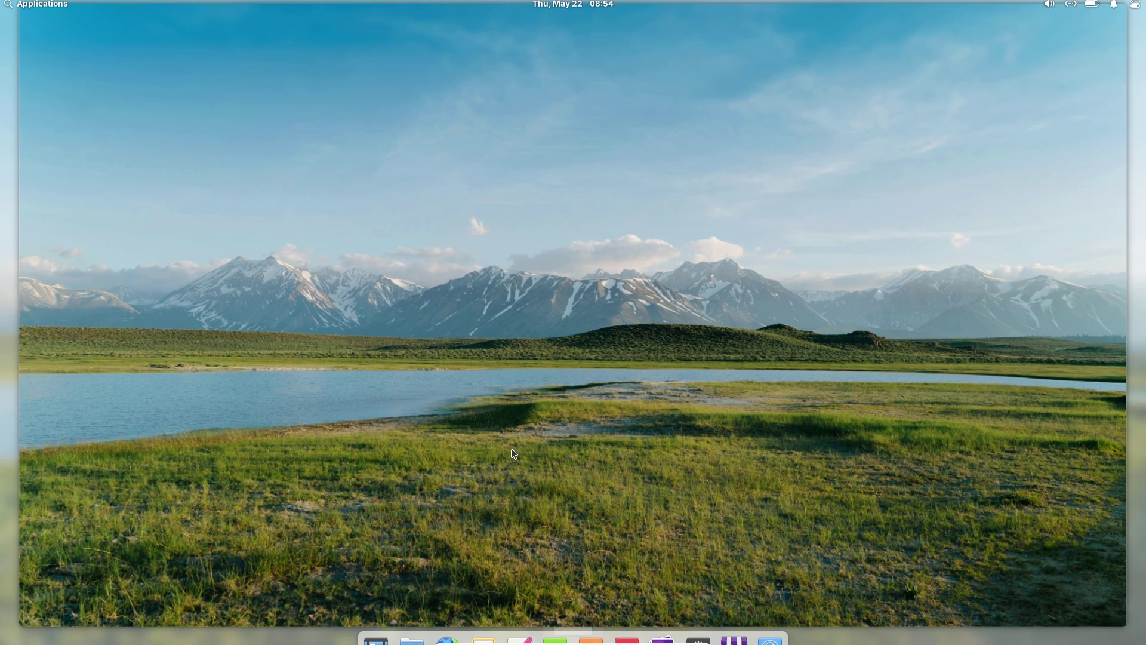
{"action": "left_click", "coordinate": [40, 10]}
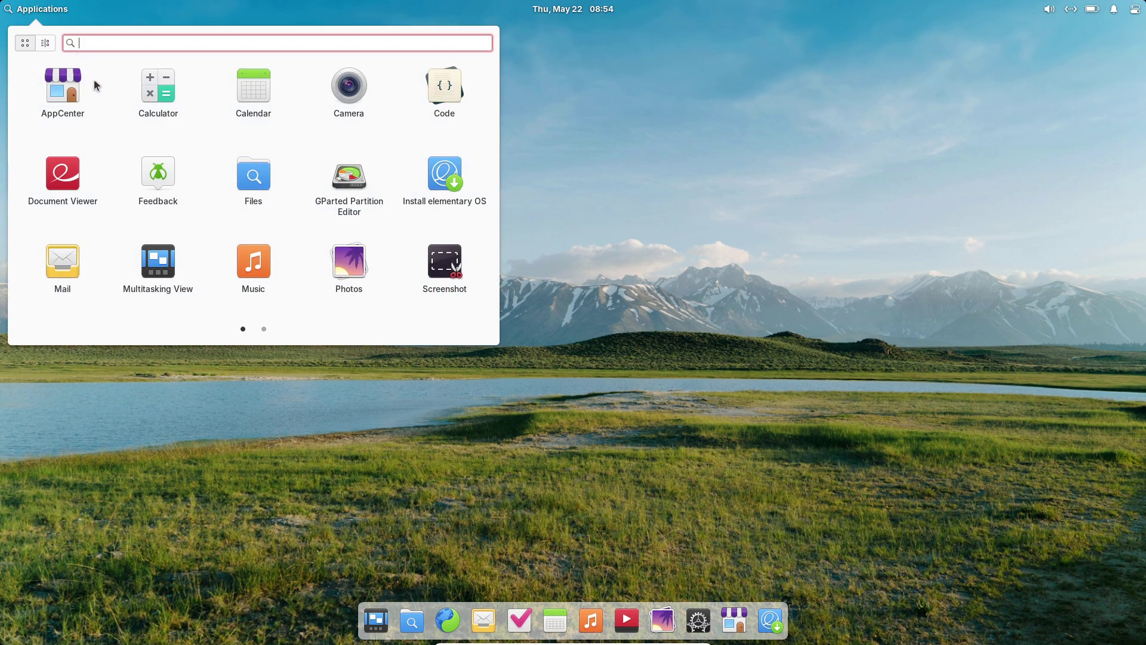
{"action": "left_click", "coordinate": [264, 330]}
{"action": "left_click", "coordinate": [243, 329]}
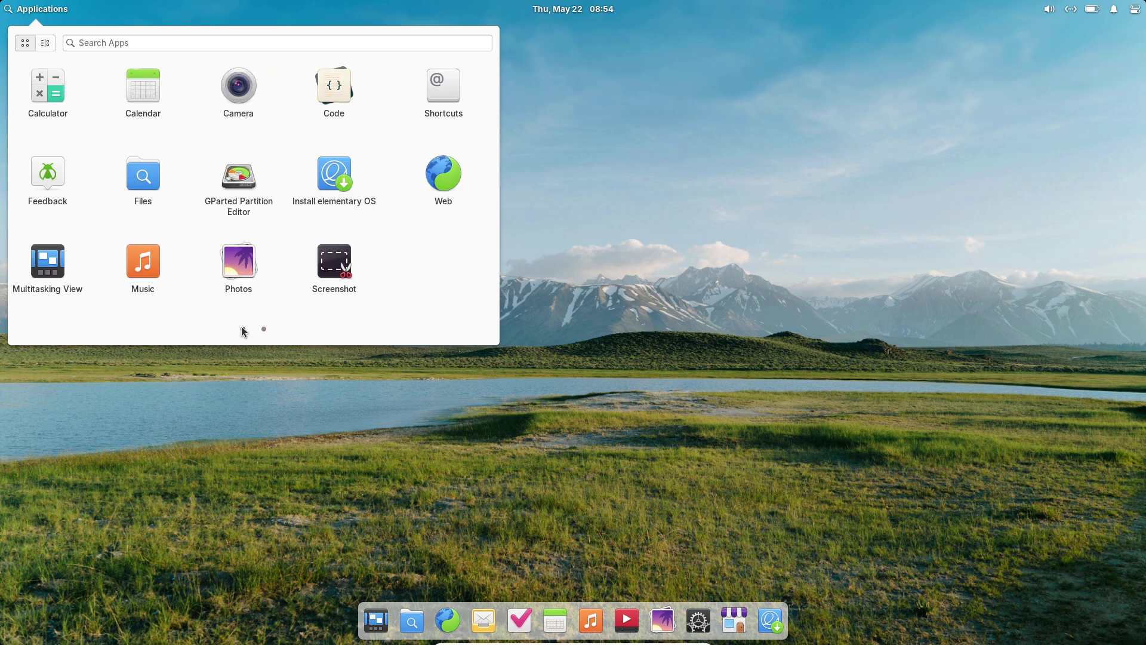
{"action": "left_click", "coordinate": [264, 329]}
{"action": "left_click", "coordinate": [187, 121]}
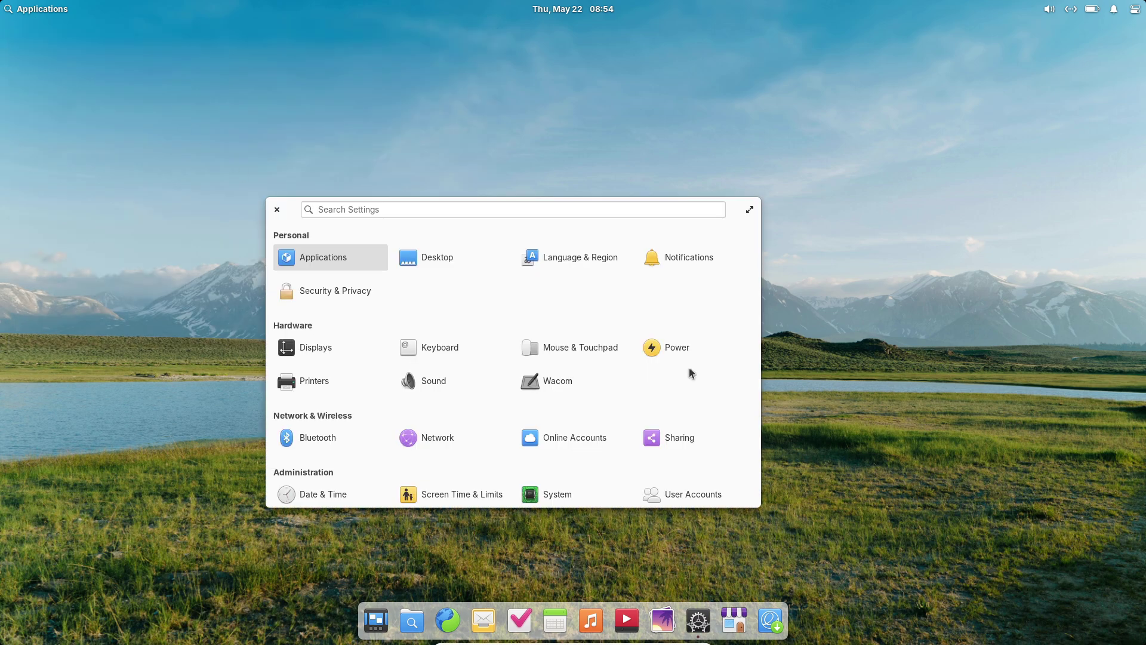
{"action": "left_click", "coordinate": [750, 205]}
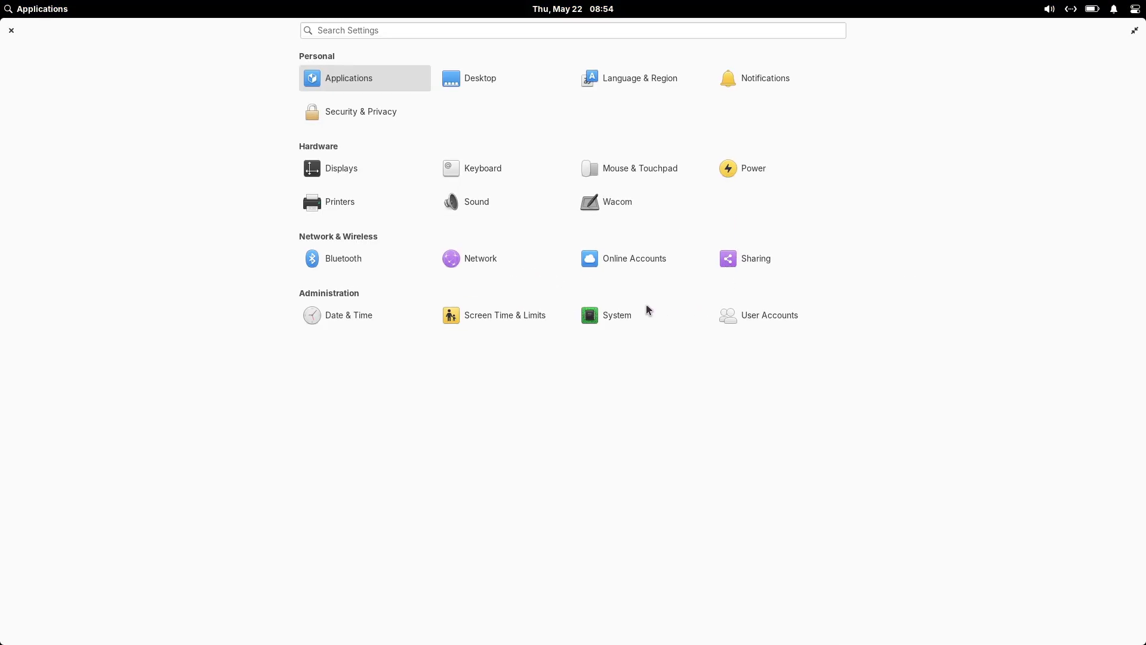
View the System page's Hardware, Firmware and Drivers tabs, then return to the overview
{"action": "left_click", "coordinate": [615, 314]}
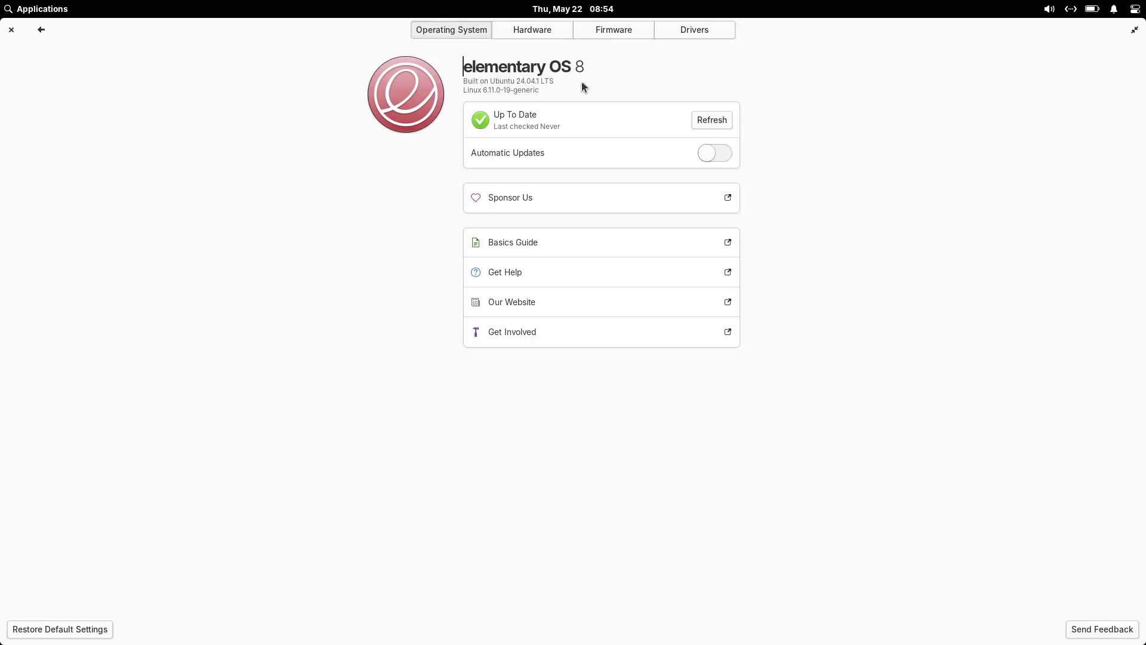
{"action": "left_click", "coordinate": [529, 34]}
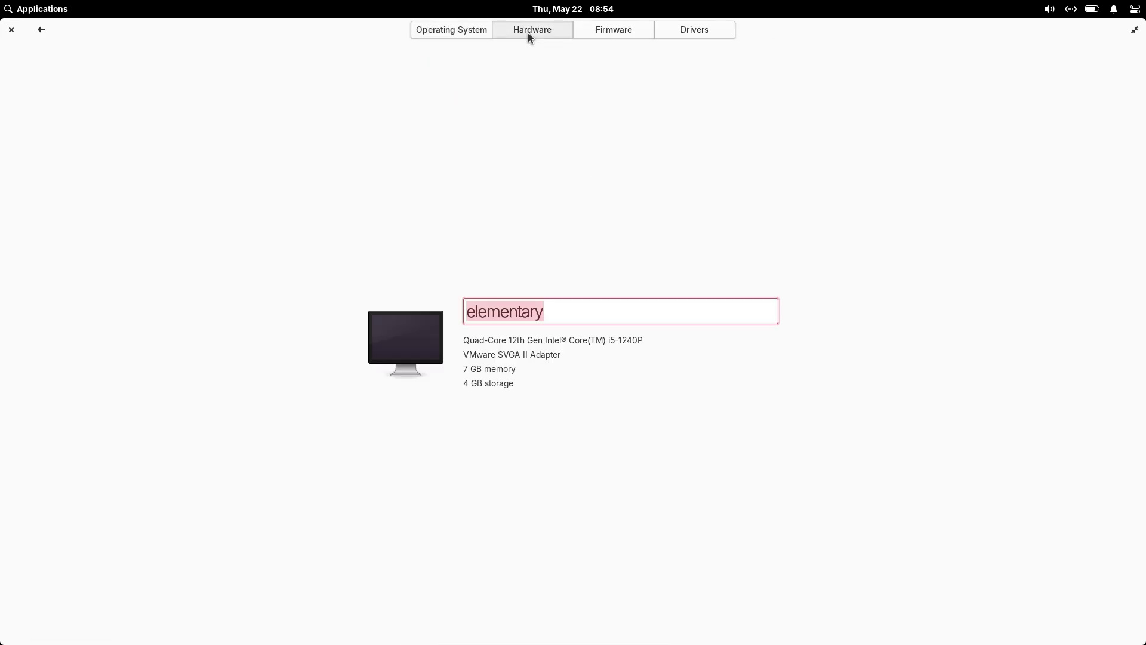
{"action": "left_click", "coordinate": [622, 35]}
{"action": "left_click", "coordinate": [677, 39]}
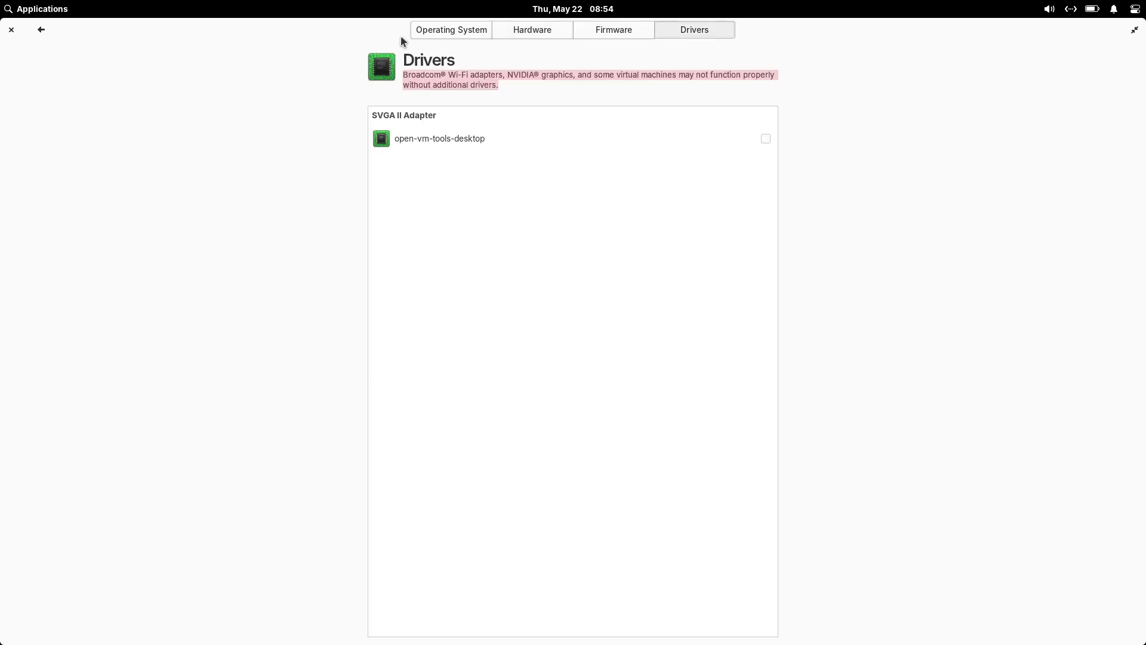
{"action": "left_click", "coordinate": [435, 34]}
{"action": "left_click", "coordinate": [43, 30]}
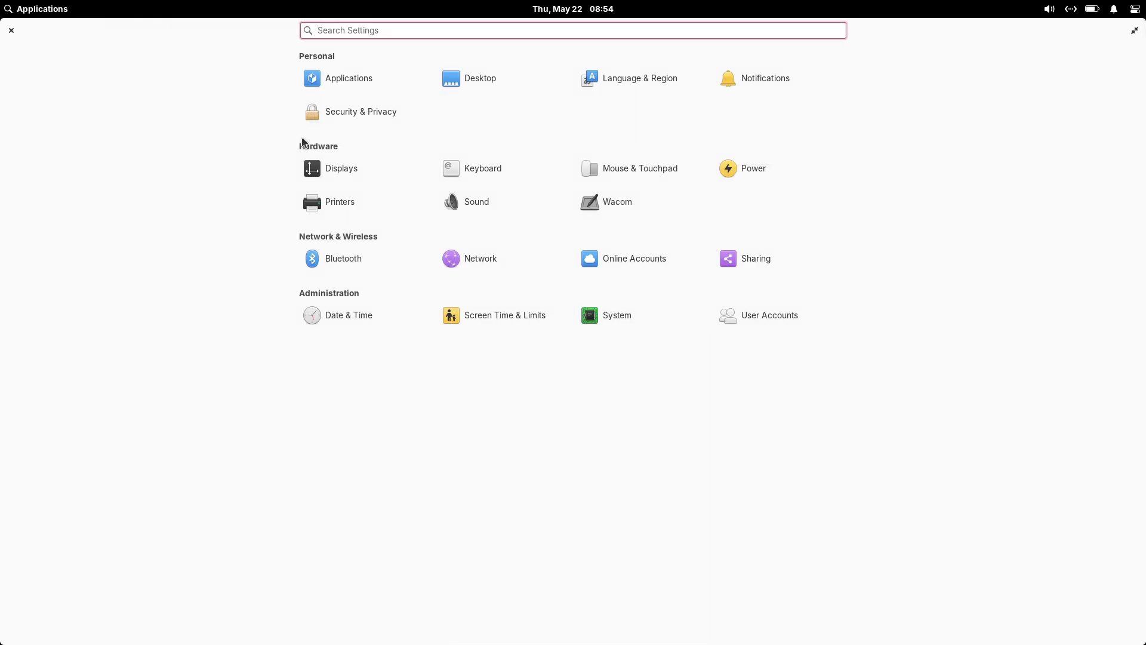
Check the Notifications settings page, close System Settings and start AppCenter
{"action": "left_click", "coordinate": [766, 81]}
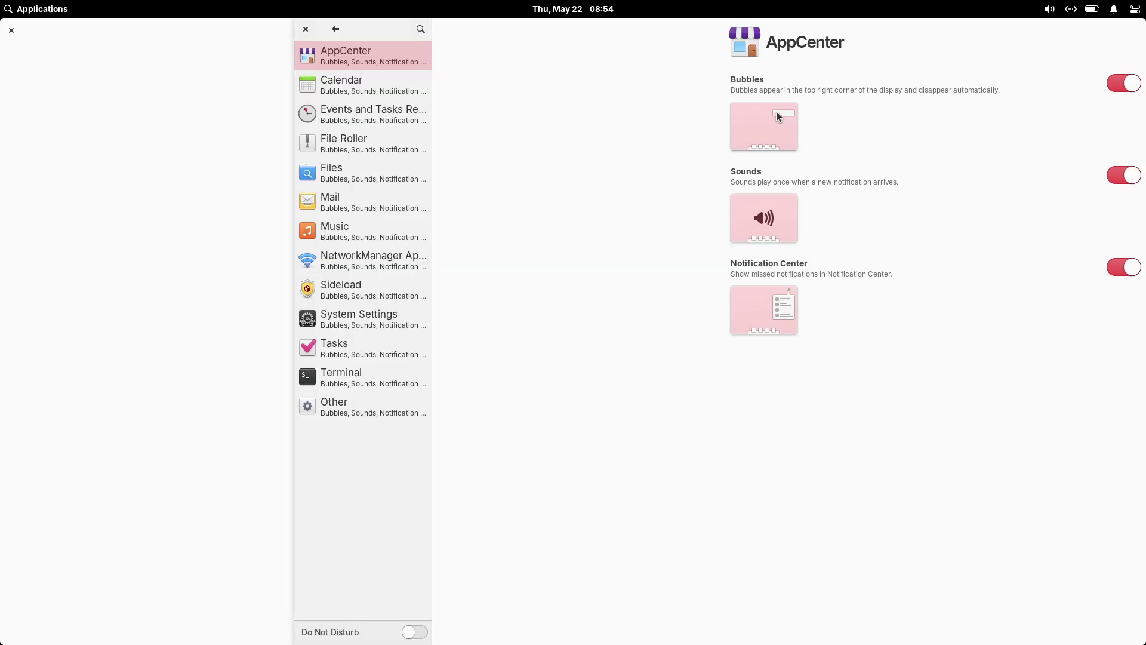
{"action": "left_click", "coordinate": [12, 30]}
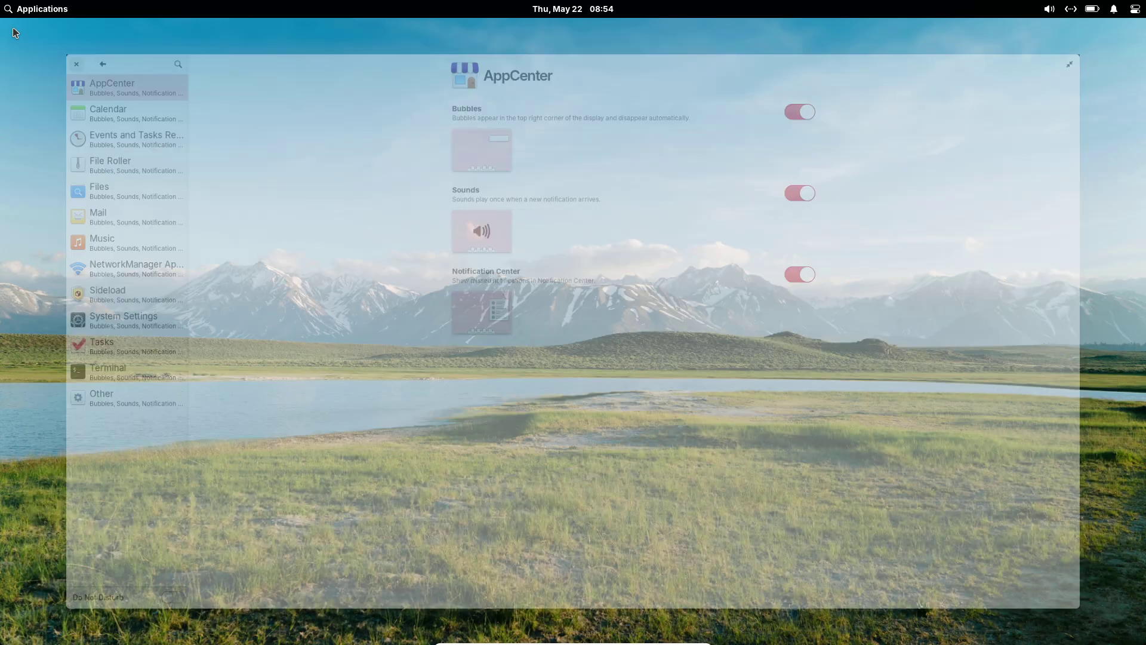
{"action": "left_click", "coordinate": [734, 621]}
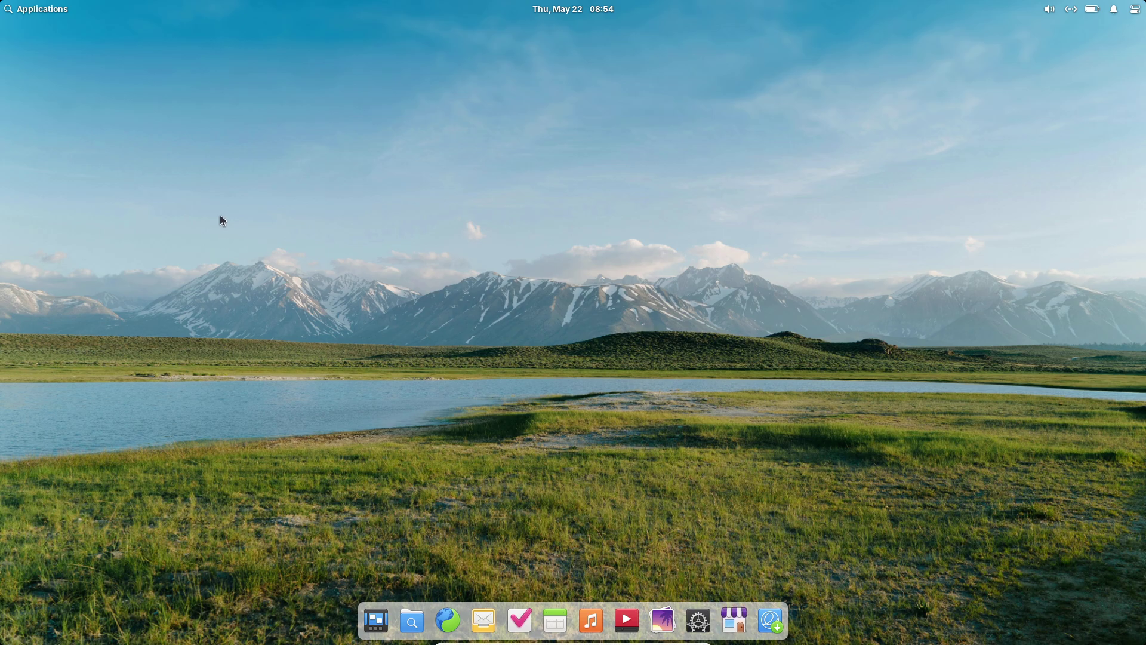
Check the month calendar and the top-right status panels, then bring up the Applications launcher
{"action": "left_click", "coordinate": [559, 13]}
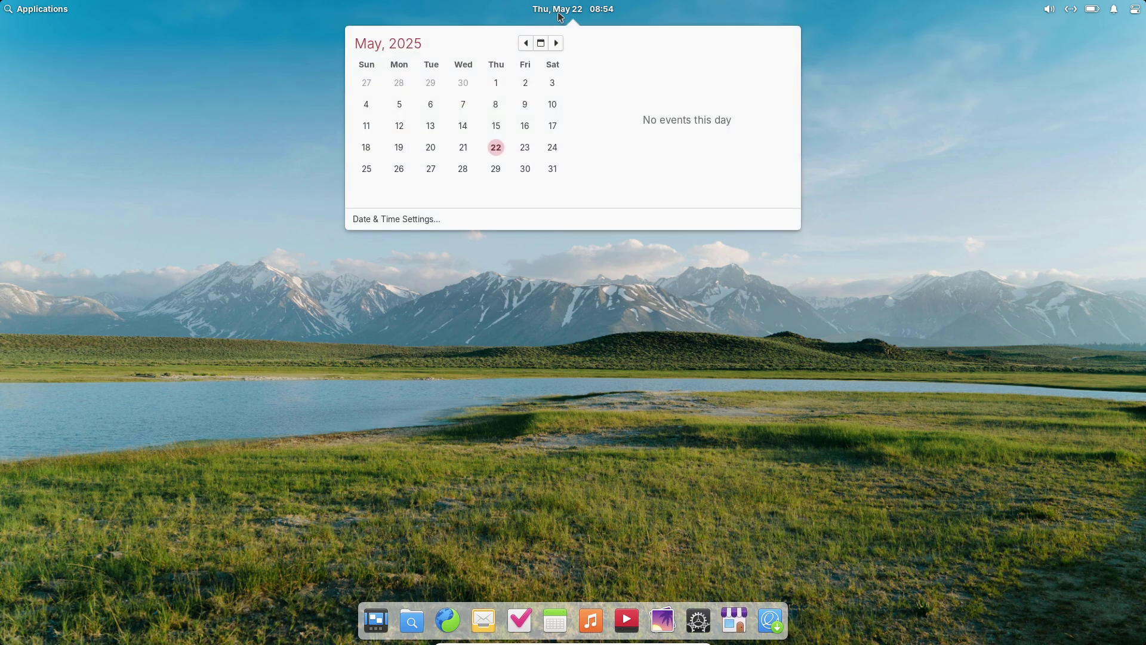
{"action": "left_click", "coordinate": [991, 143]}
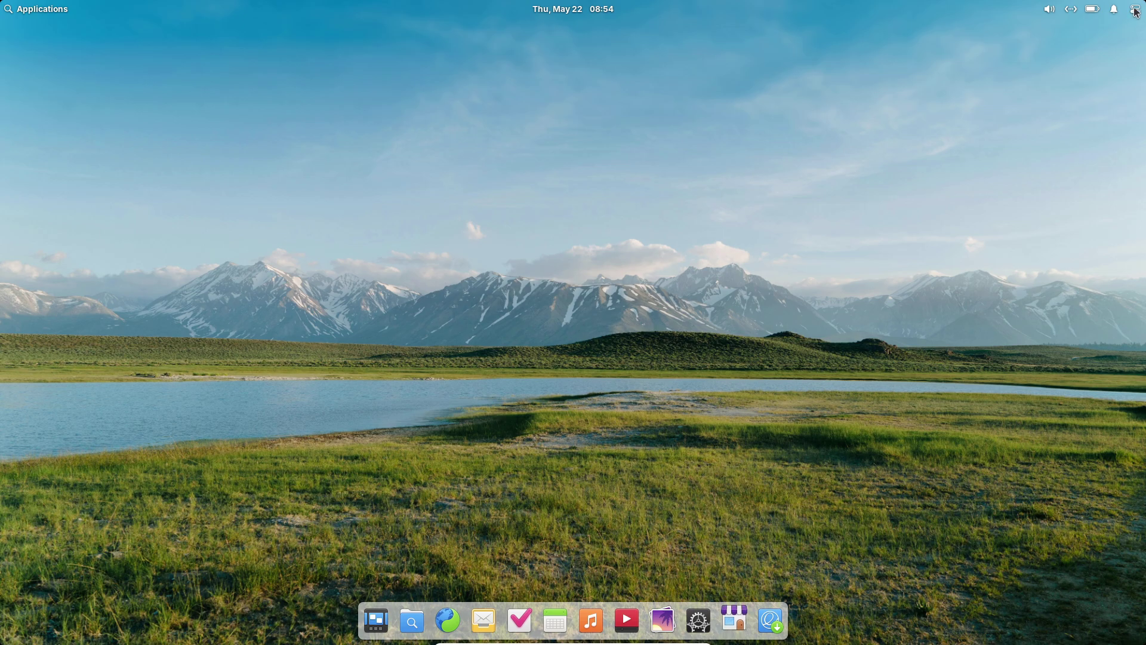
{"action": "left_click", "coordinate": [1135, 9]}
{"action": "mouse_move", "coordinate": [1109, 12]}
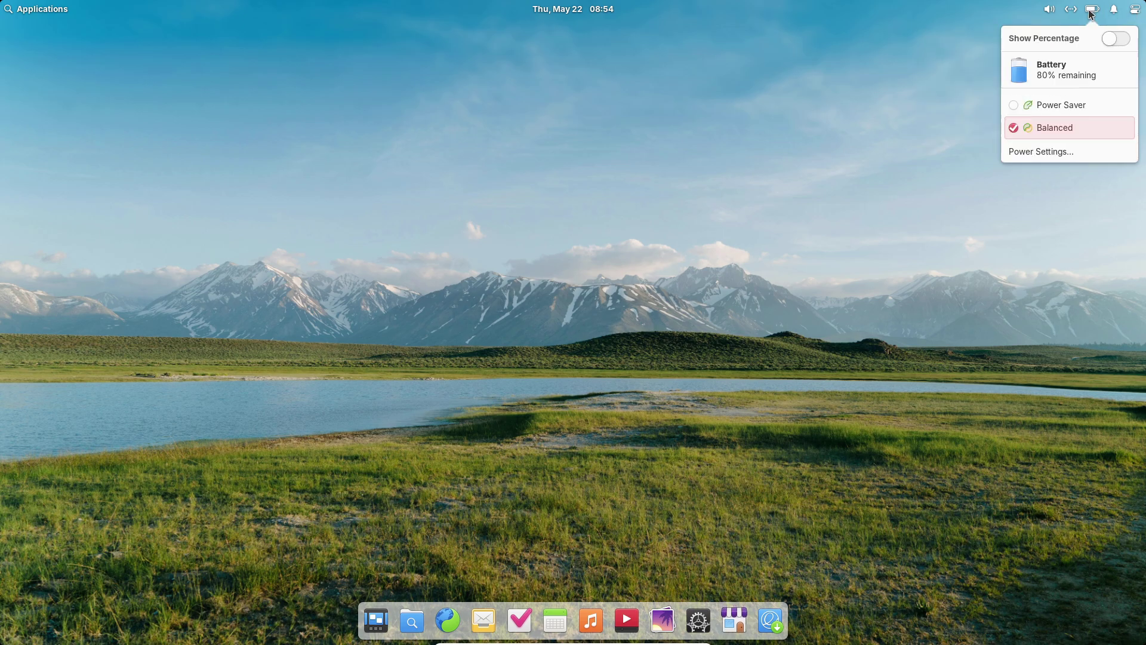
{"action": "mouse_move", "coordinate": [1069, 14]}
{"action": "left_click", "coordinate": [385, 200]}
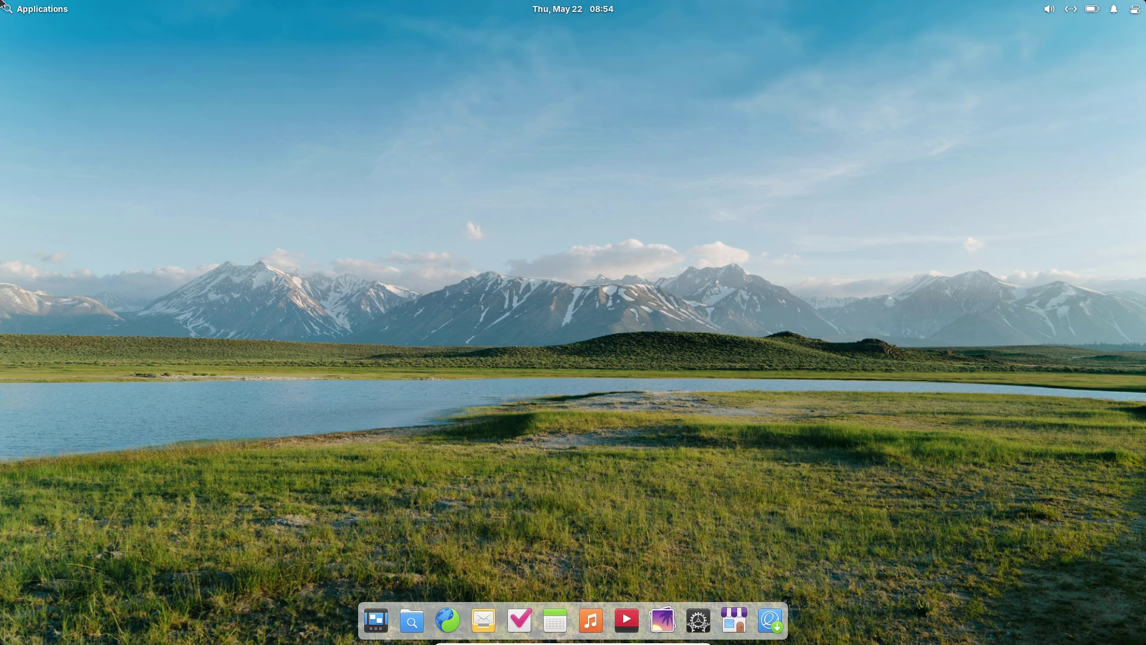
{"action": "left_click", "coordinate": [24, 11]}
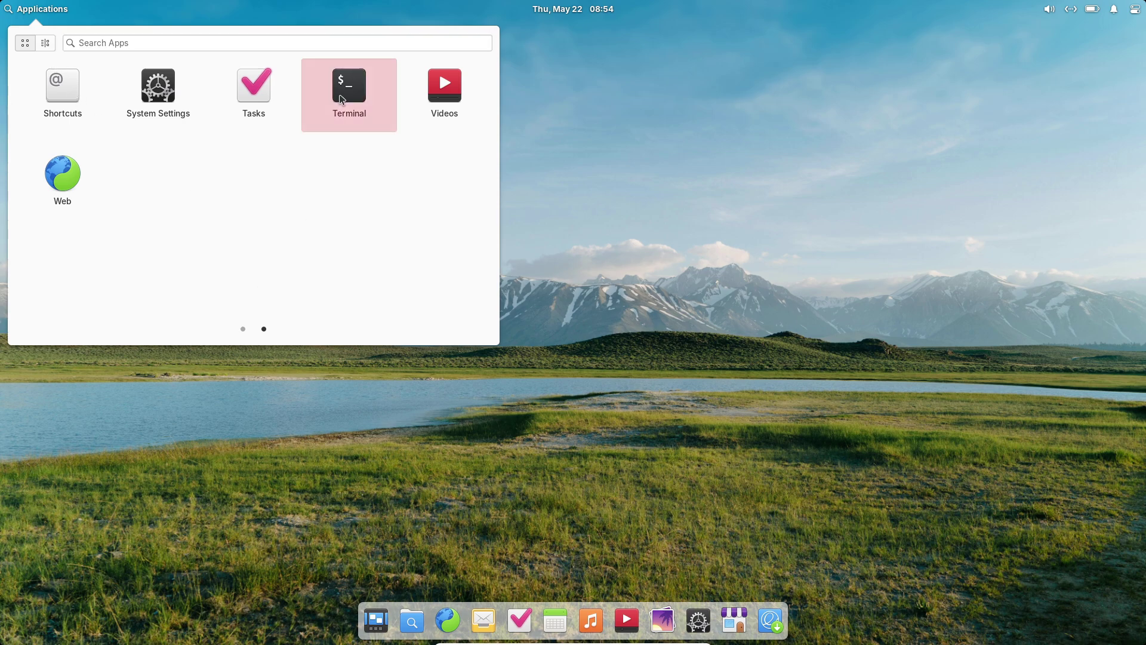
Launch Terminal, enlarge its text beyond 120% and maximize the window
{"action": "left_click", "coordinate": [339, 97]}
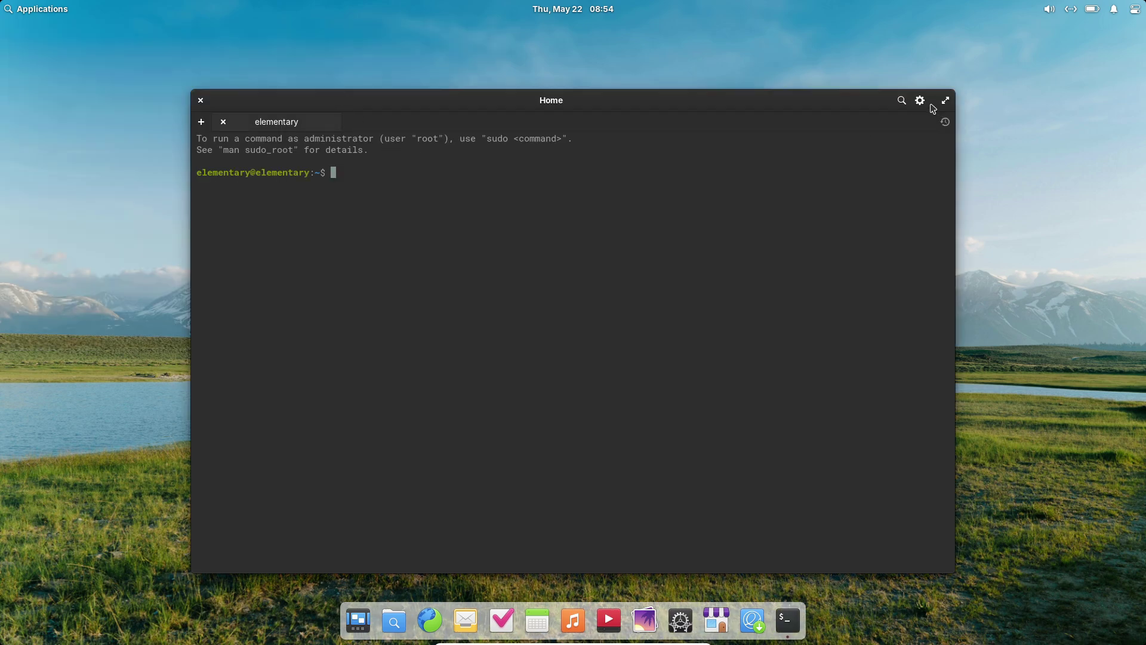
{"action": "left_click", "coordinate": [920, 100]}
{"action": "left_click", "coordinate": [913, 132]}
{"action": "left_click", "coordinate": [913, 132]}
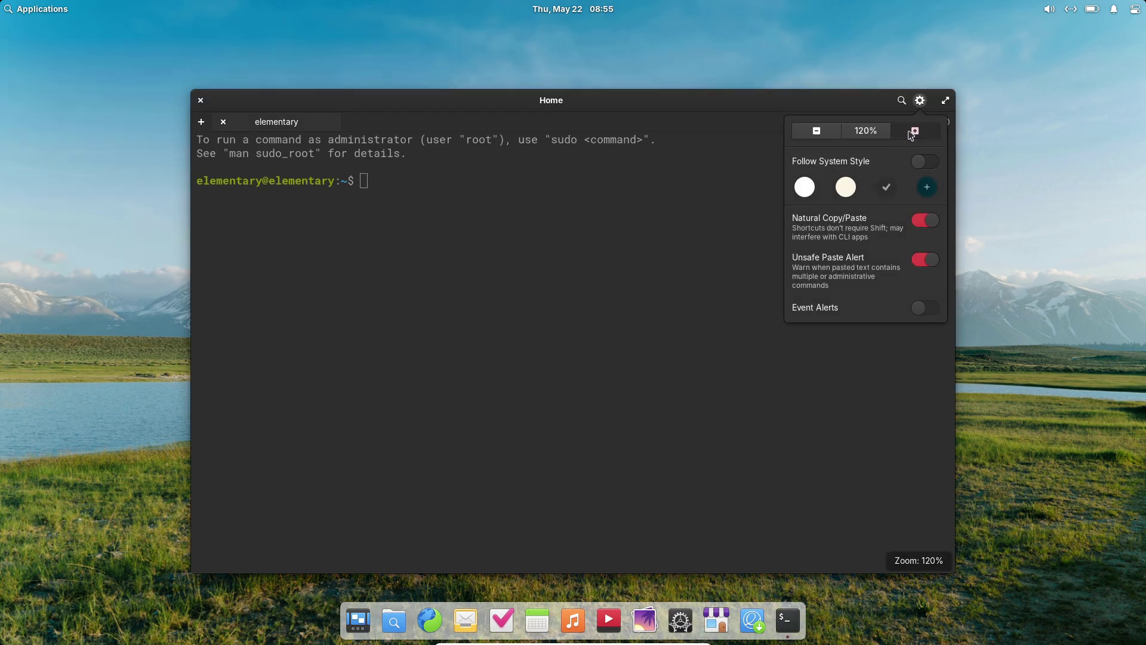
{"action": "left_click", "coordinate": [913, 132]}
{"action": "left_click", "coordinate": [599, 205]}
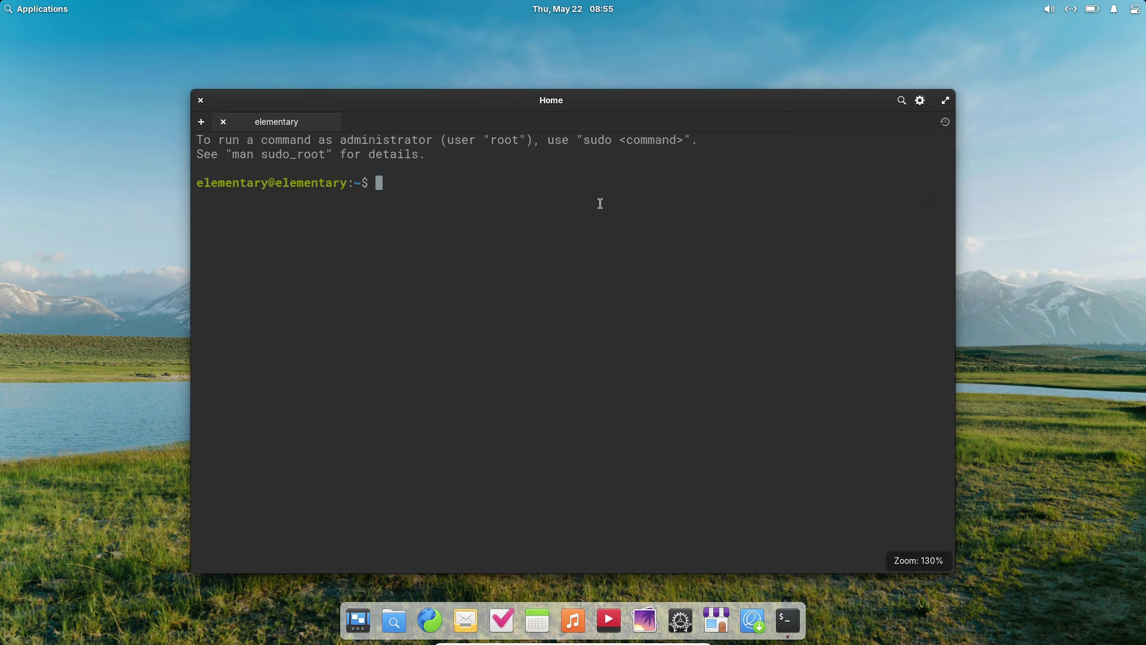
{"action": "double_click", "coordinate": [866, 105]}
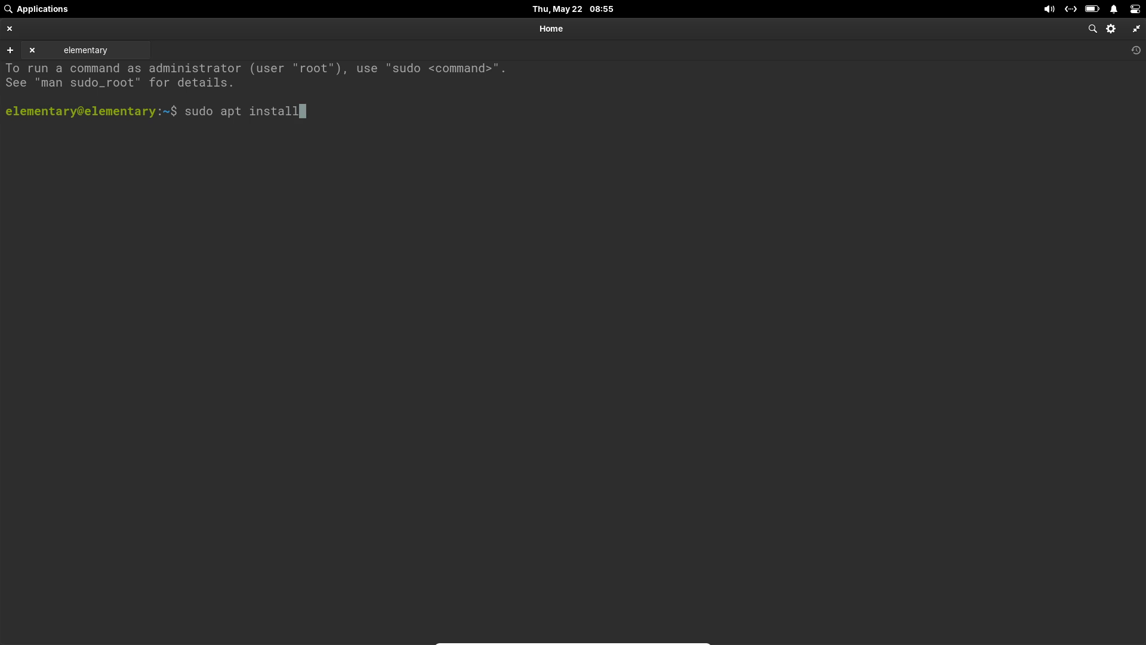
Install inxi with sudo apt install inxi, confirming with y
{"action": "key", "text": "Return"}
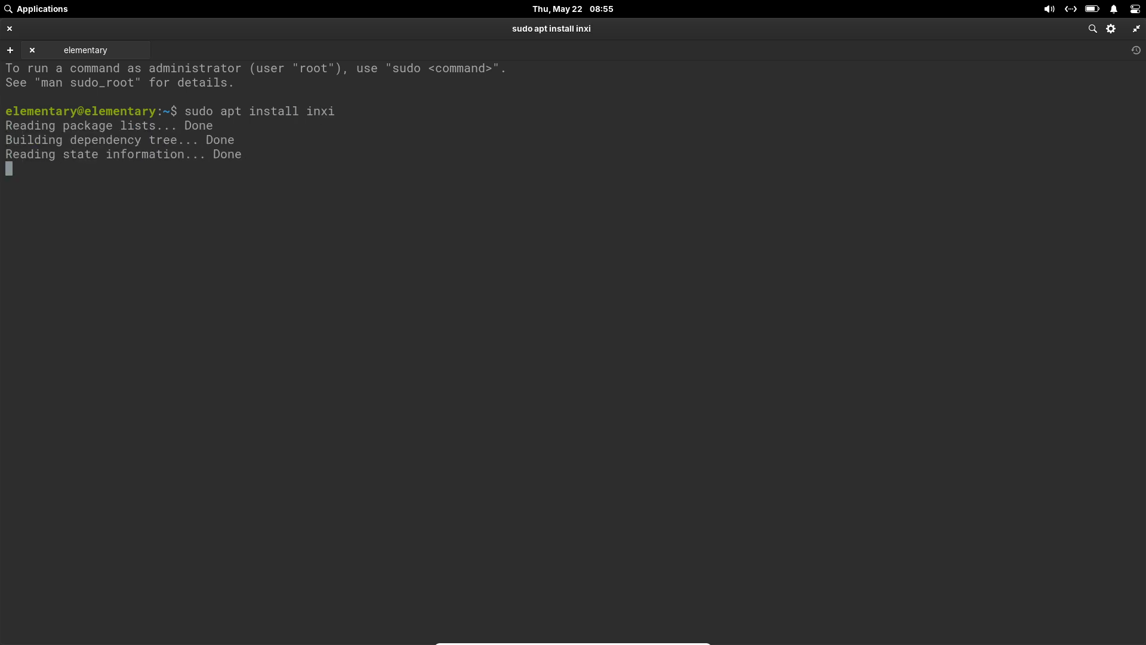
{"action": "type", "text": "y"}
{"action": "key", "text": "Return"}
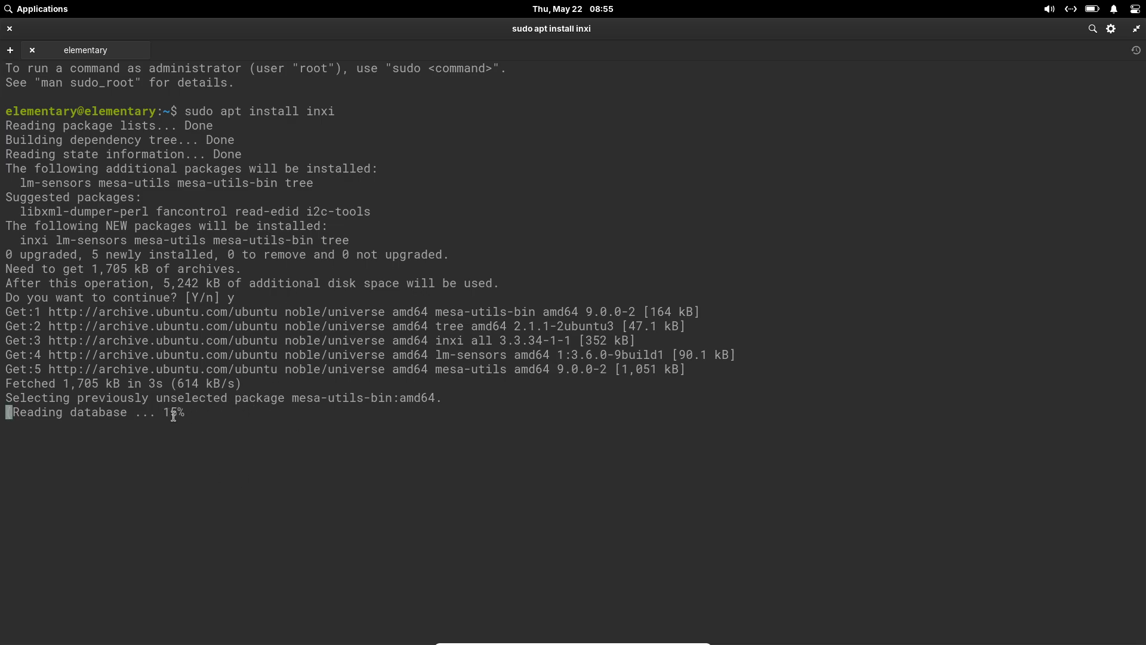
Open a second tab, return to the install tab and run inxi -b for a brief summary
{"action": "left_click", "coordinate": [10, 50]}
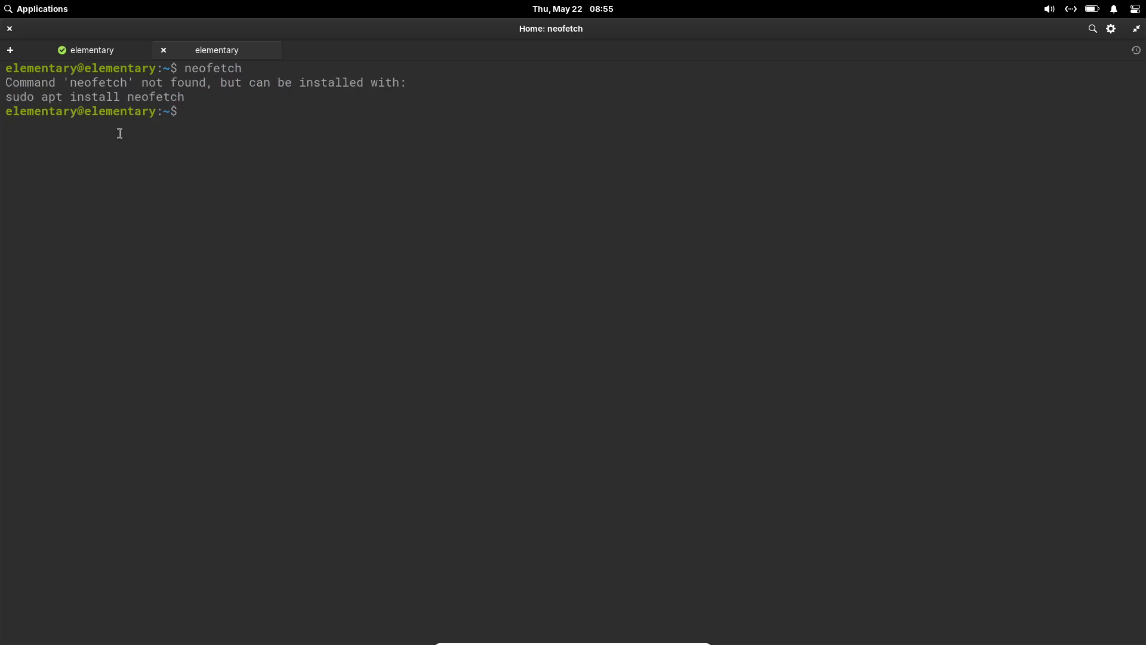
{"action": "left_click", "coordinate": [123, 55]}
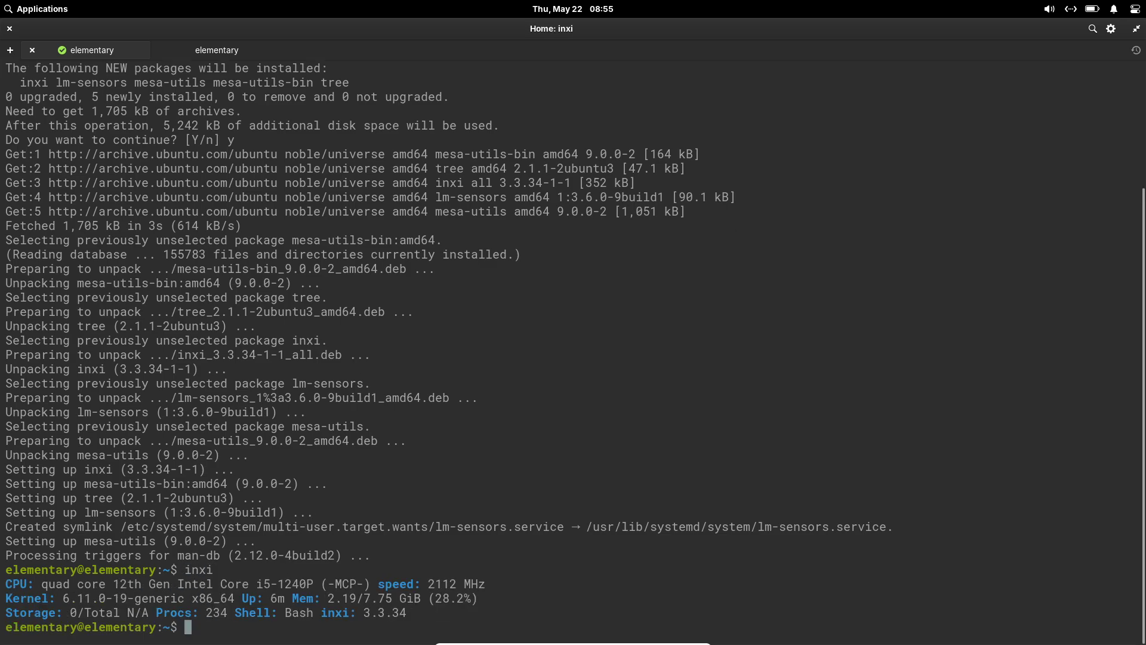
{"action": "type", "text": "xi -b"}
{"action": "key", "text": "Return"}
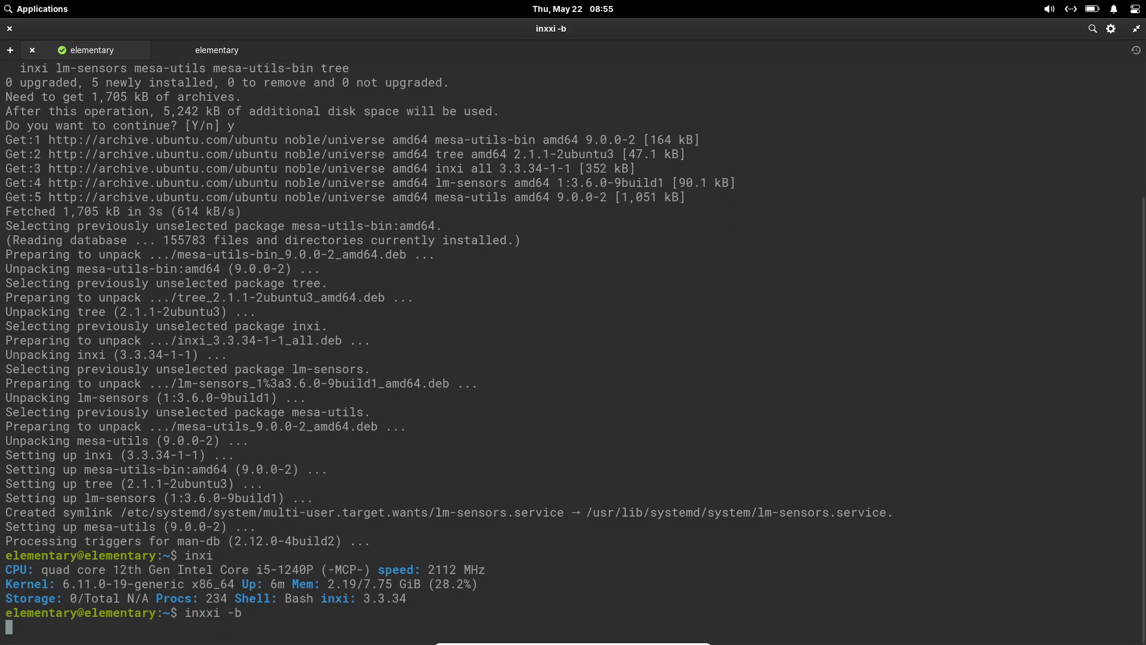
{"action": "type", "text": "inxi"}
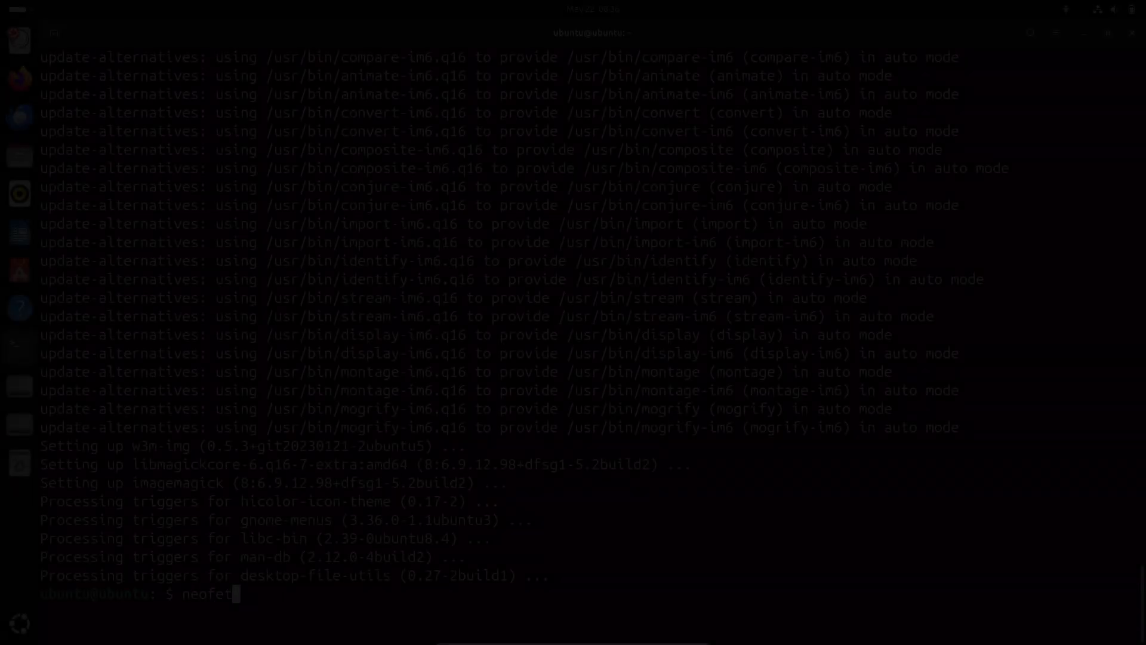
Run inxi, find it missing, and install it using the suggested sudo apt install inxi command
{"action": "type", "text": "ch"}
{"action": "key", "text": "Return"}
{"action": "type", "text": "inxi"}
{"action": "key", "text": "Return"}
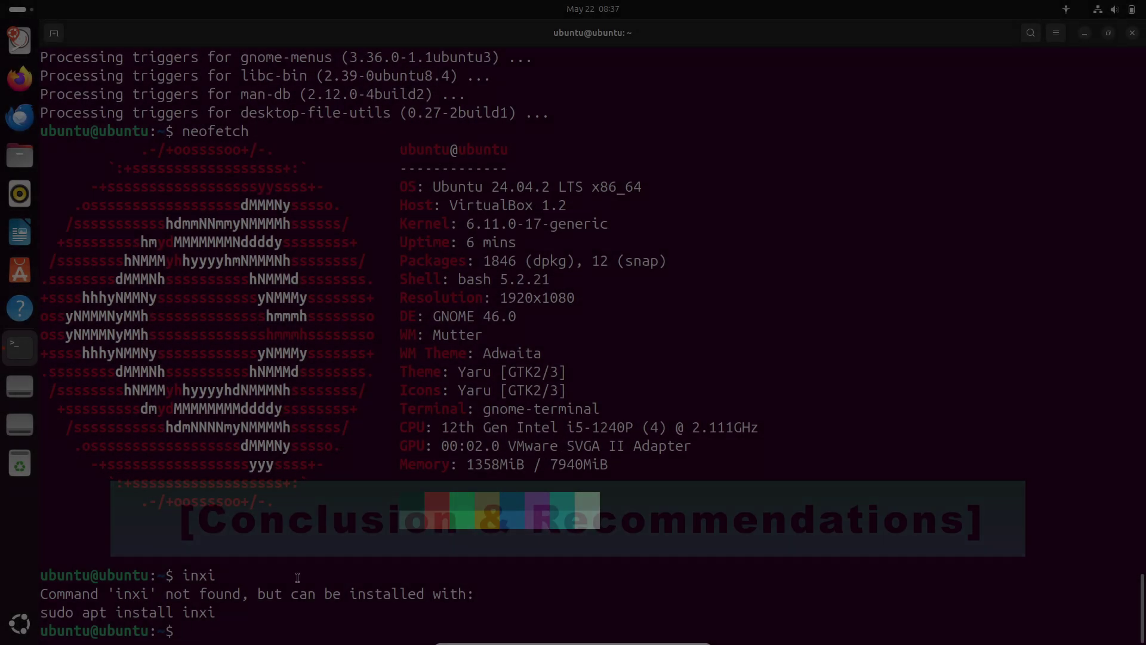
{"action": "left_click_drag", "start_coordinate": [215, 612], "coordinate": [40, 612]}
{"action": "type", "text": "sudo apt install inxi"}
{"action": "key", "text": "Return"}
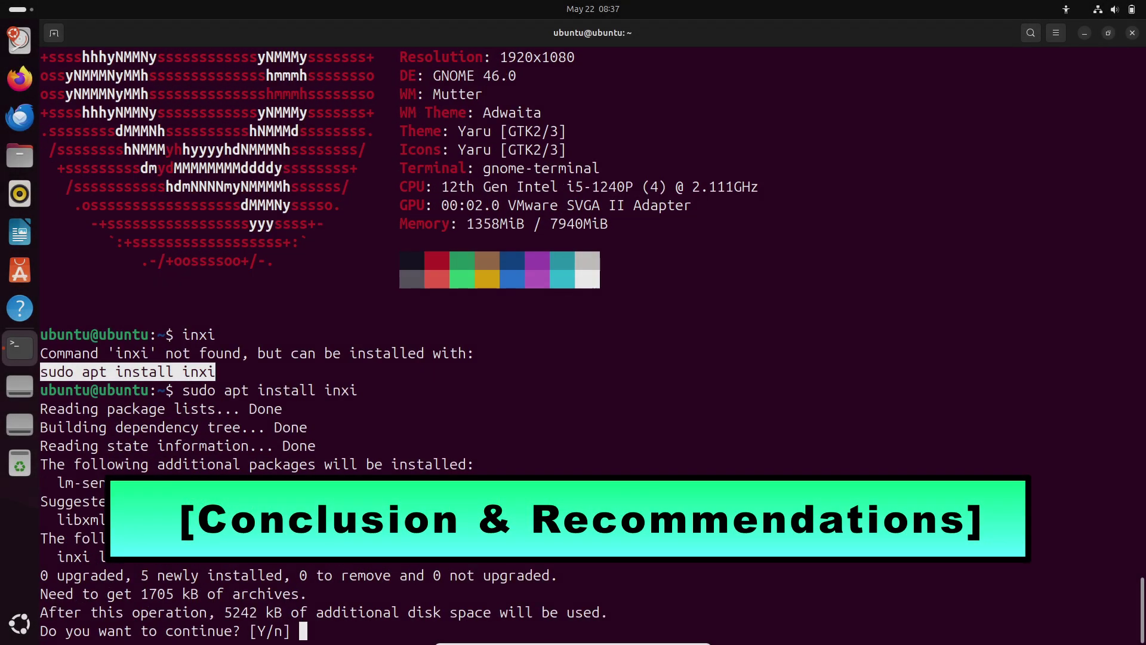
{"action": "type", "text": "y"}
{"action": "key", "text": "Return"}
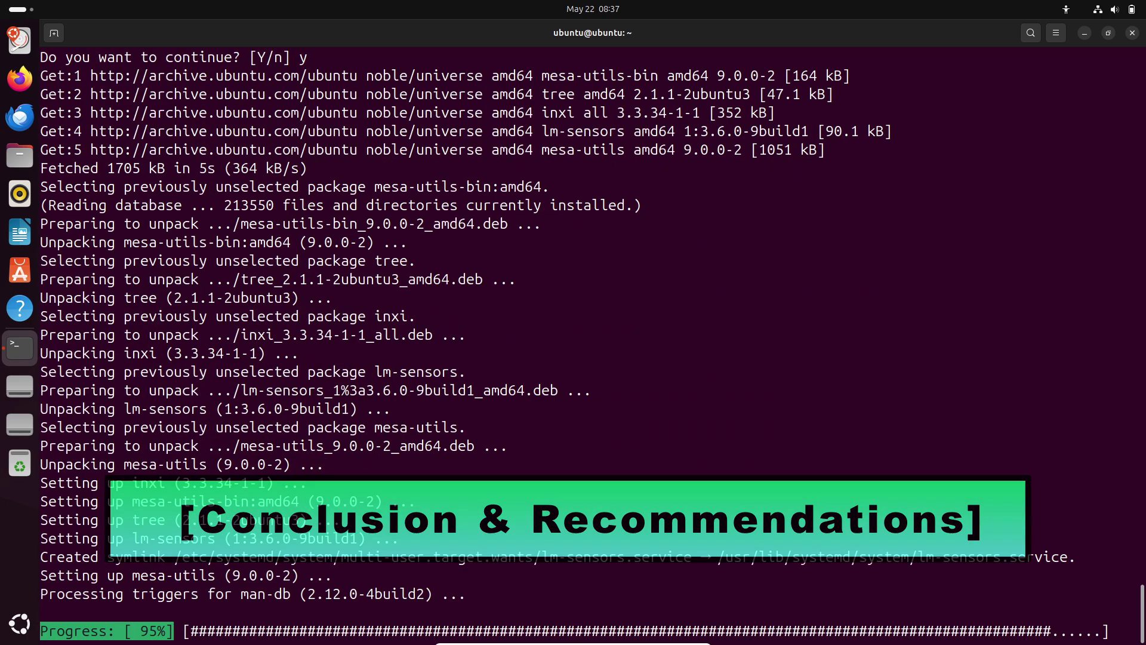
Run inxi and inxi -b, and glance at the terminal profile's colour preferences
{"action": "type", "text": "inxi"}
{"action": "key", "text": "Return"}
{"action": "type", "text": "inxi -b"}
{"action": "key", "text": "Return"}
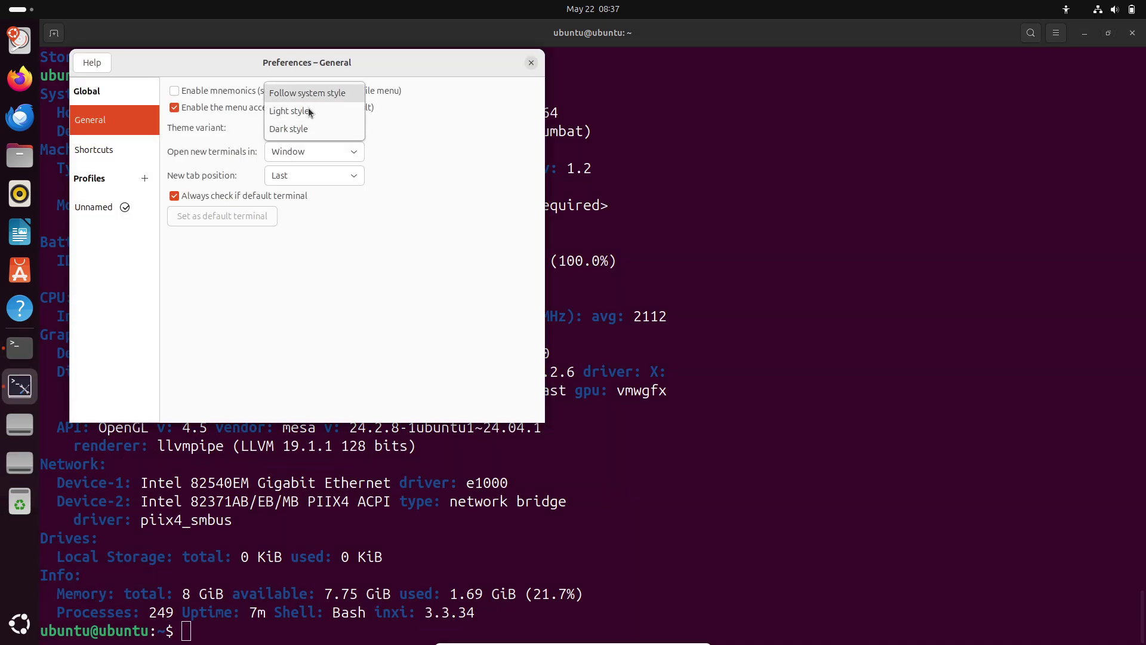
{"action": "left_click", "coordinate": [102, 207]}
{"action": "left_click", "coordinate": [223, 156]}
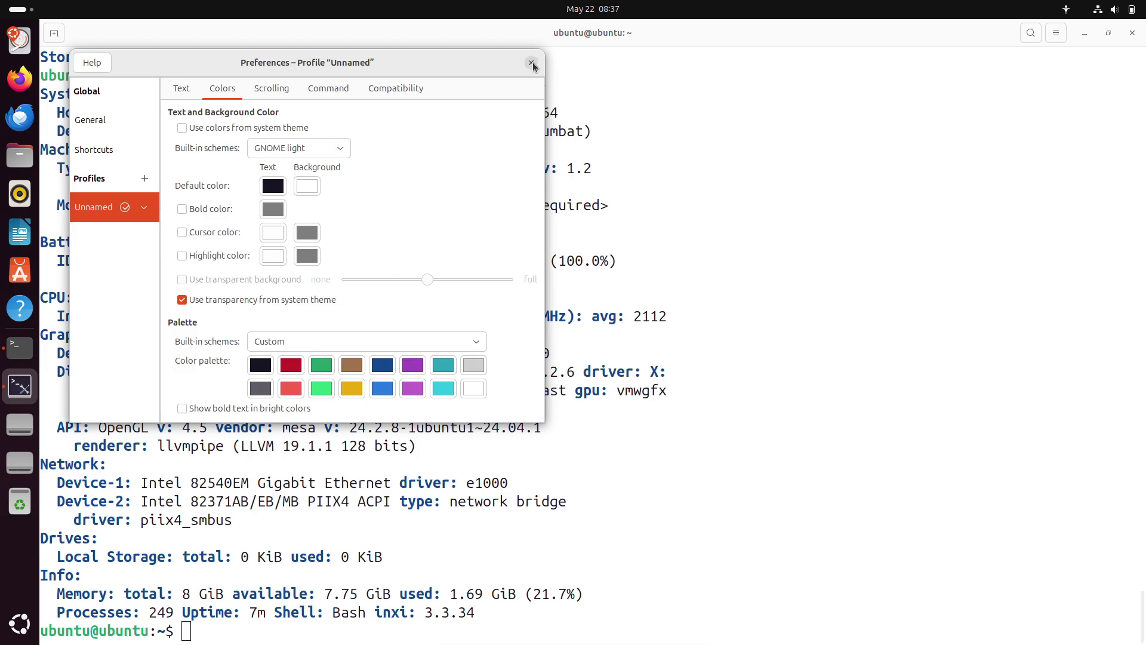
{"action": "left_click", "coordinate": [532, 62]}
Run inxi -bF, inxi -F and inxi -G, print python3 --version, then exit the shell
{"action": "type", "text": "F"}
{"action": "key", "text": "Return"}
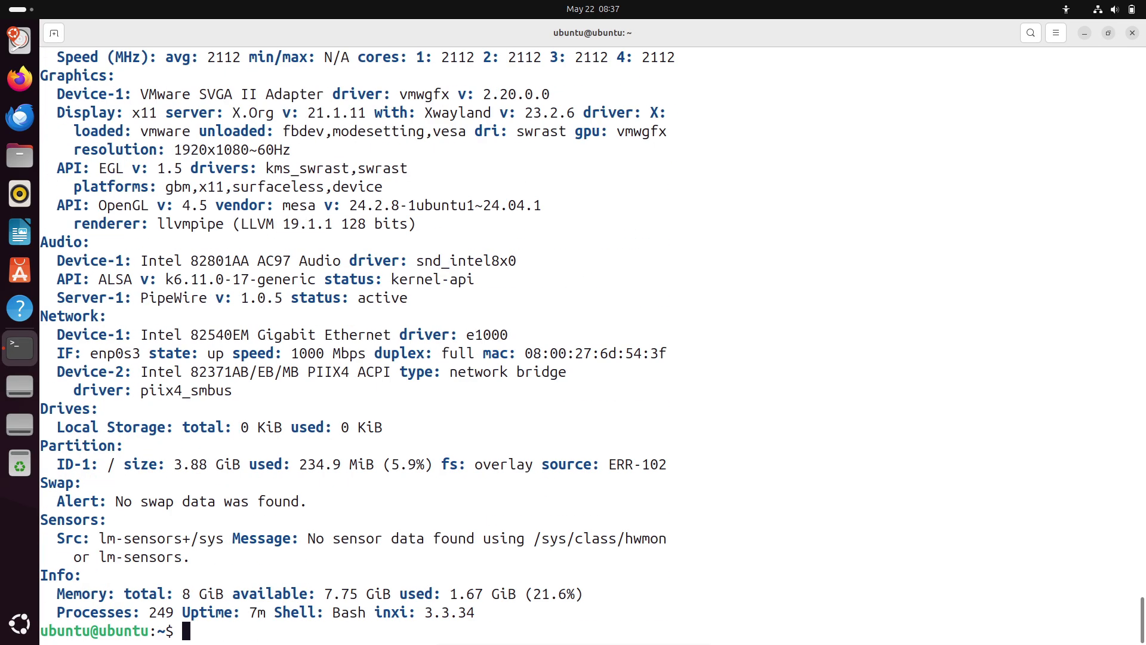
{"action": "key", "text": "Return"}
{"action": "type", "text": "inxi -G"}
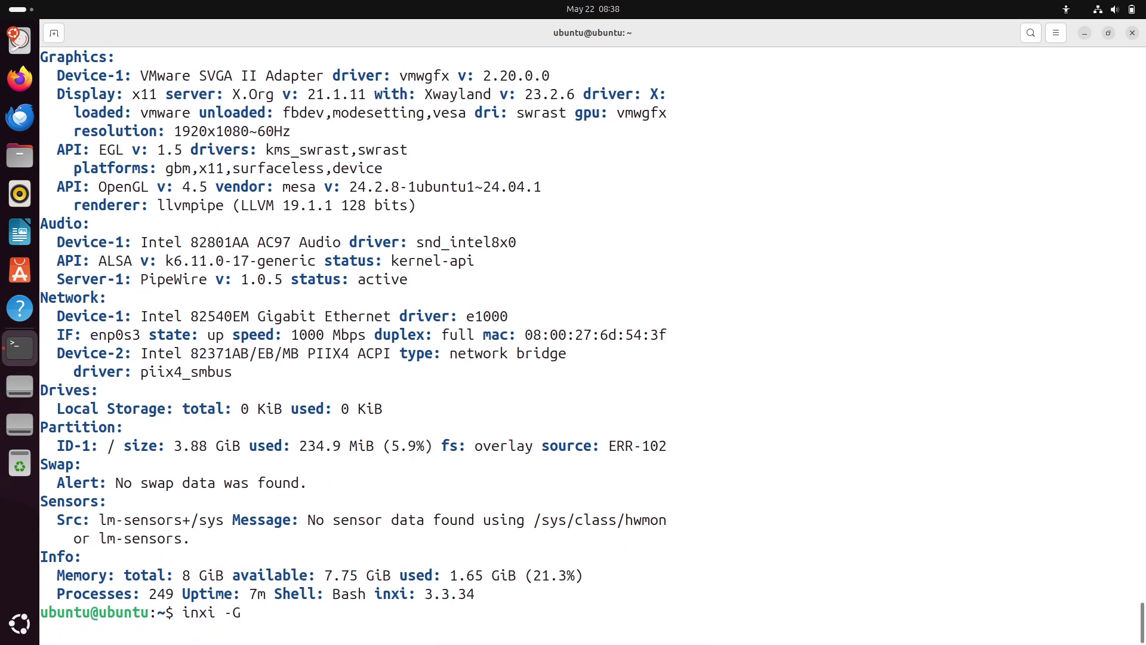
{"action": "key", "text": "Return"}
{"action": "type", "text": "python3 --version"}
{"action": "key", "text": "Return"}
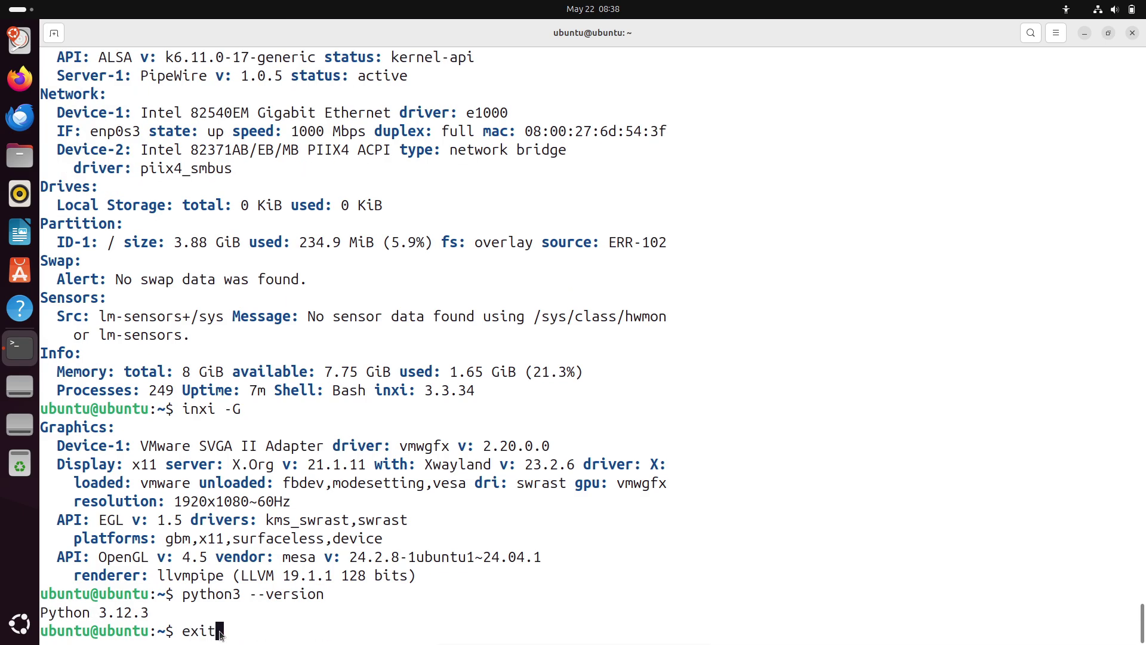
{"action": "type", "text": "exit"}
{"action": "key", "text": "Return"}
Set the numbat picture as the desktop background via Change Background
{"action": "right_click", "coordinate": [306, 218]}
{"action": "left_click", "coordinate": [382, 381]}
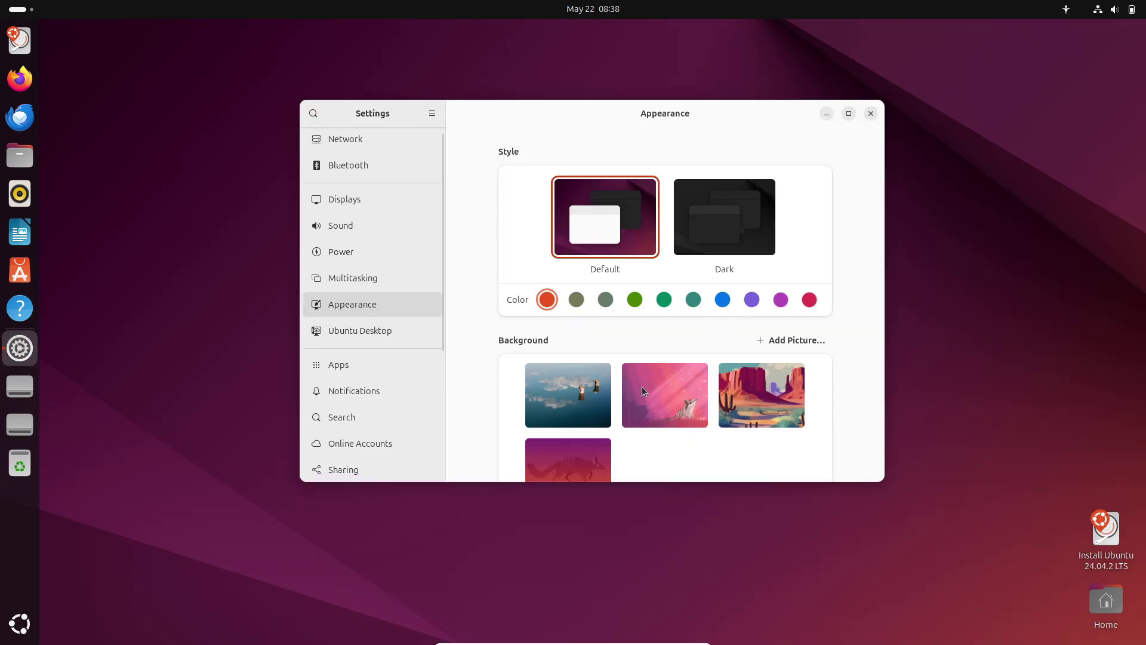
{"action": "left_click", "coordinate": [642, 390]}
{"action": "left_click", "coordinate": [871, 114]}
{"action": "right_click", "coordinate": [1106, 528]}
{"action": "left_click", "coordinate": [564, 274]}
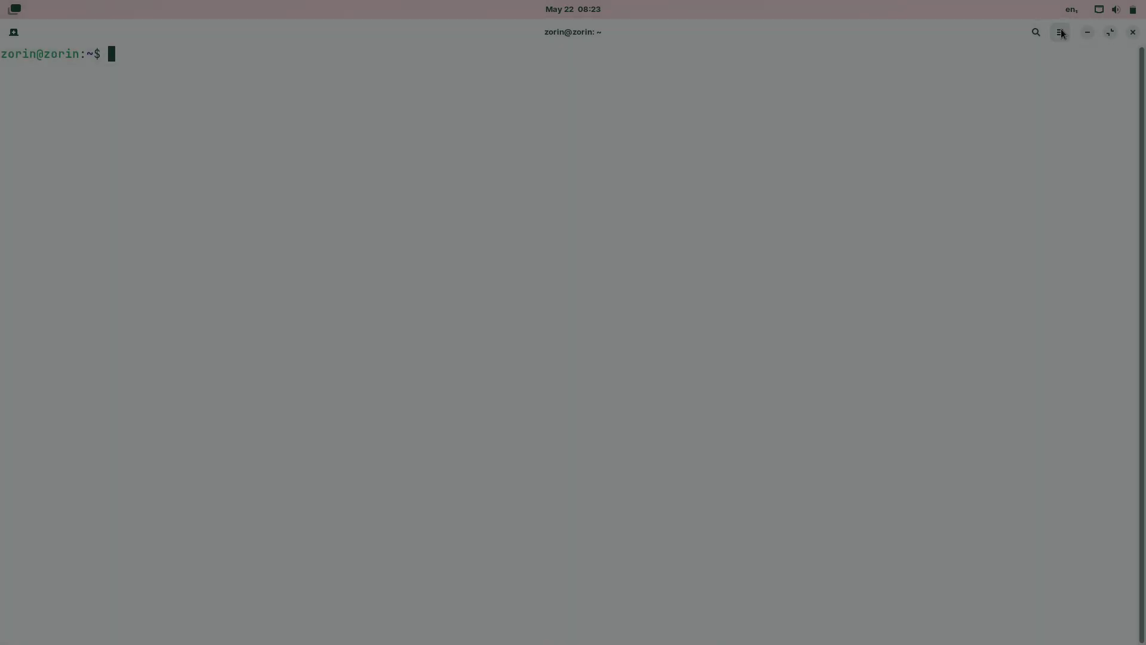
Install neofetch with sudo apt install neofetch and run it to show system info
{"action": "type", "text": "sudo apt install neofetch"}
{"action": "key", "text": "Return"}
{"action": "type", "text": "y"}
{"action": "key", "text": "Return"}
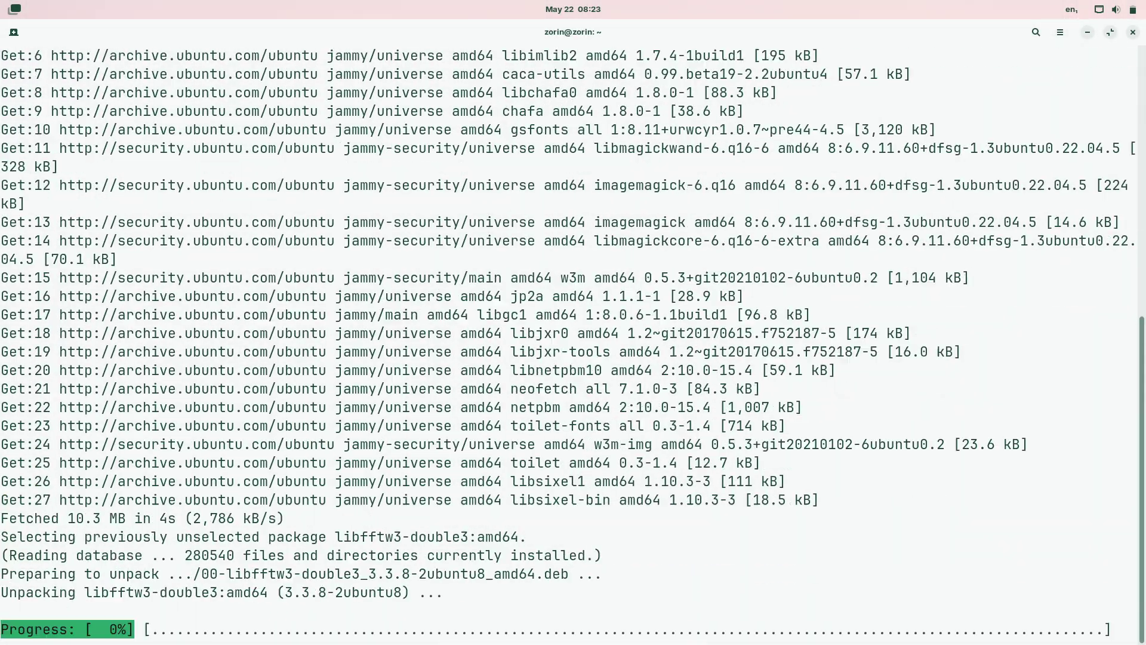
{"action": "type", "text": "neofetch"}
{"action": "key", "text": "Return"}
{"action": "type", "text": "sudo apt install inxi"}
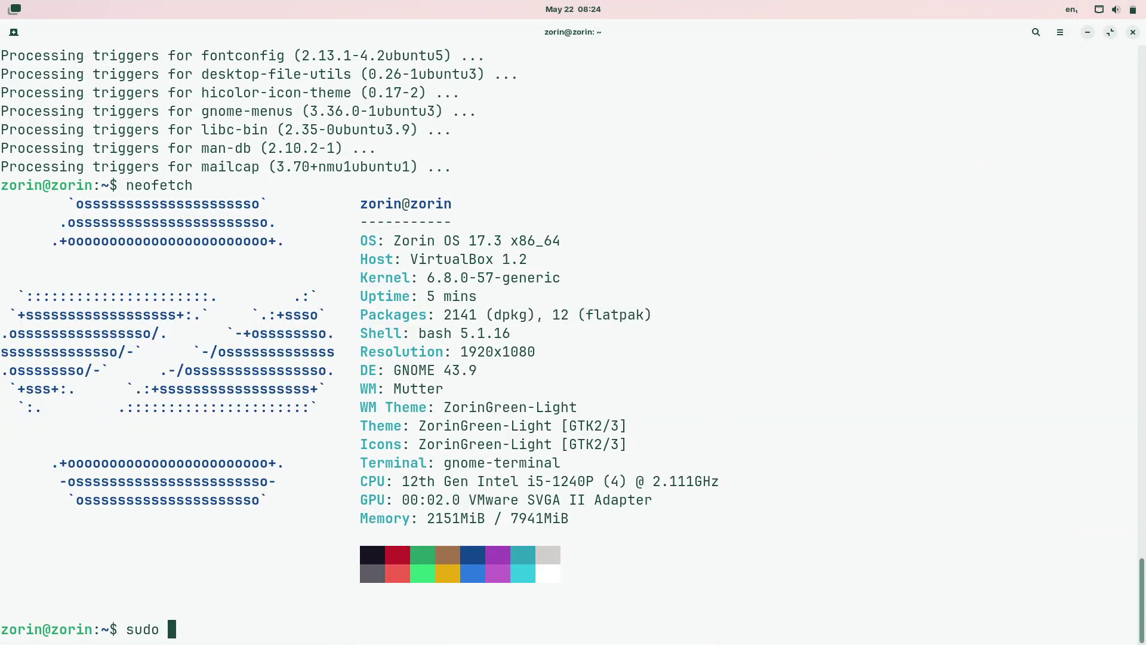
Install inxi, run inxi, inxi -F and inxi -G, check python3 --version, and close the terminal
{"action": "key", "text": "Return"}
{"action": "type", "text": "y"}
{"action": "key", "text": "Return"}
{"action": "type", "text": "inxi"}
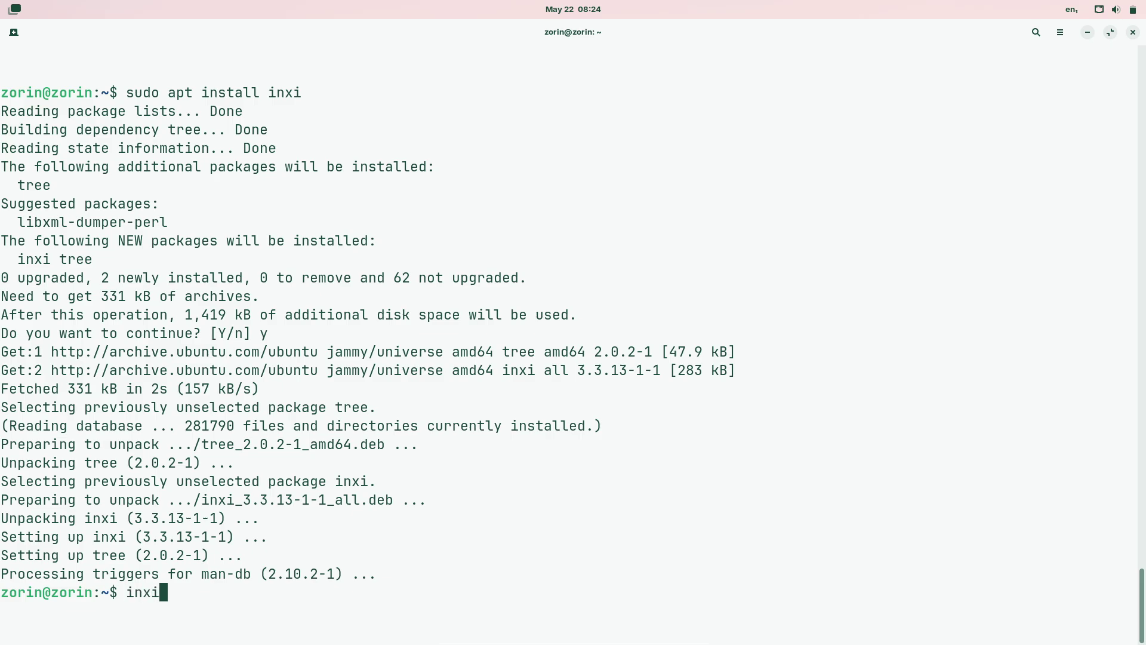
{"action": "key", "text": "Return"}
{"action": "type", "text": "inxi -F"}
{"action": "key", "text": "Return"}
{"action": "type", "text": "inxi -G"}
{"action": "key", "text": "Return"}
{"action": "type", "text": "python3 --Version"}
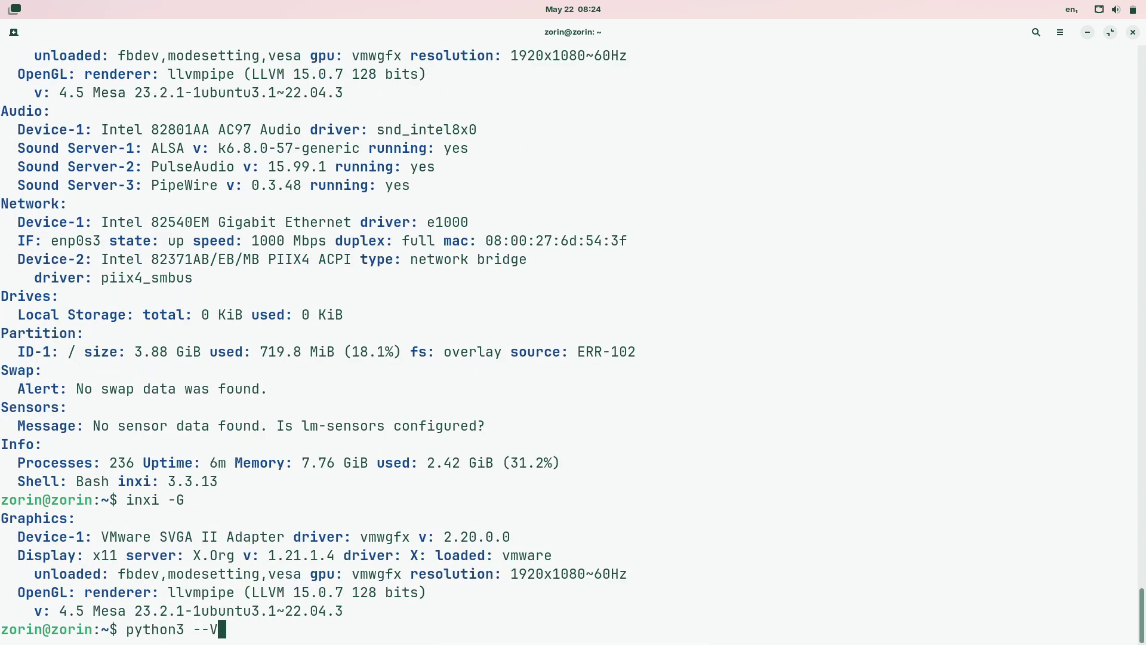
{"action": "key", "text": "Return"}
{"action": "type", "text": "python3 --version"}
{"action": "key", "text": "Return"}
{"action": "key", "text": "ctrl+d"}
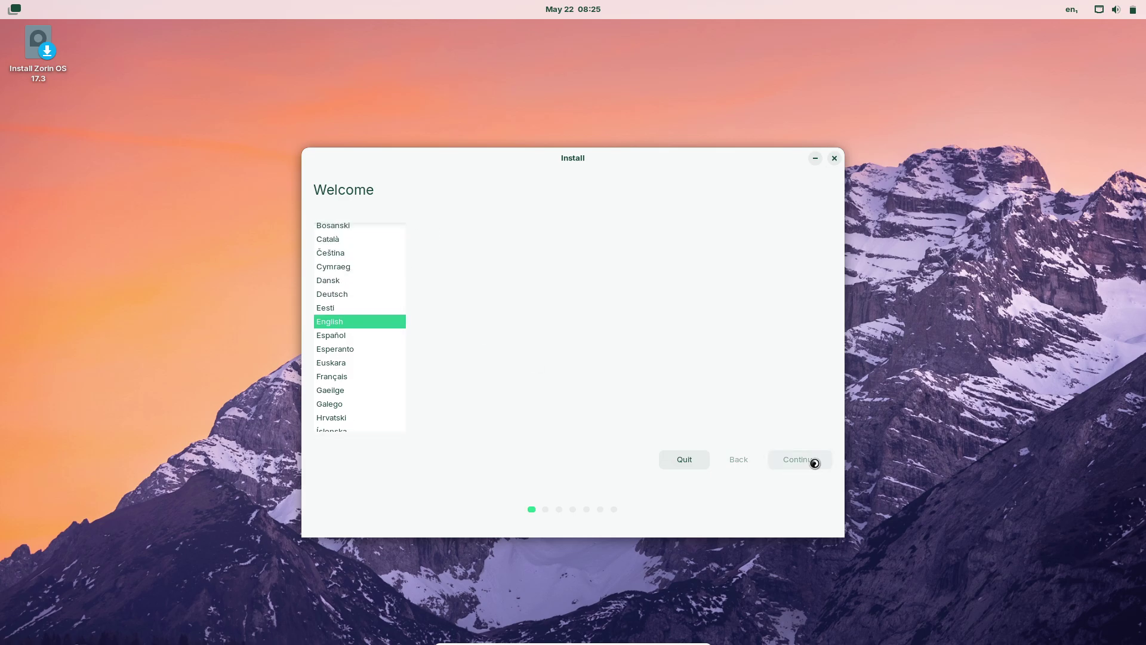
Step past the Zorin installer's language page, then quit the installer
{"action": "left_click", "coordinate": [794, 464]}
{"action": "left_click", "coordinate": [794, 464]}
{"action": "left_click", "coordinate": [684, 459]}
{"action": "left_click", "coordinate": [665, 366]}
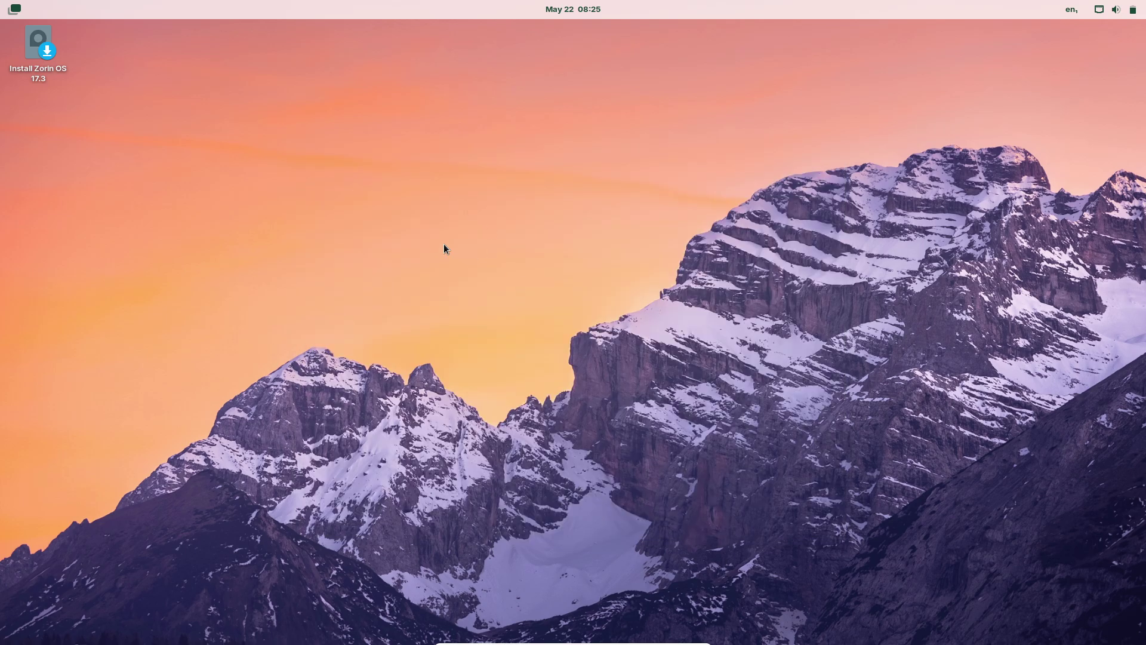
Switch the desktop to the Windows-like layout in Zorin Appearance
{"action": "left_click", "coordinate": [1141, 13]}
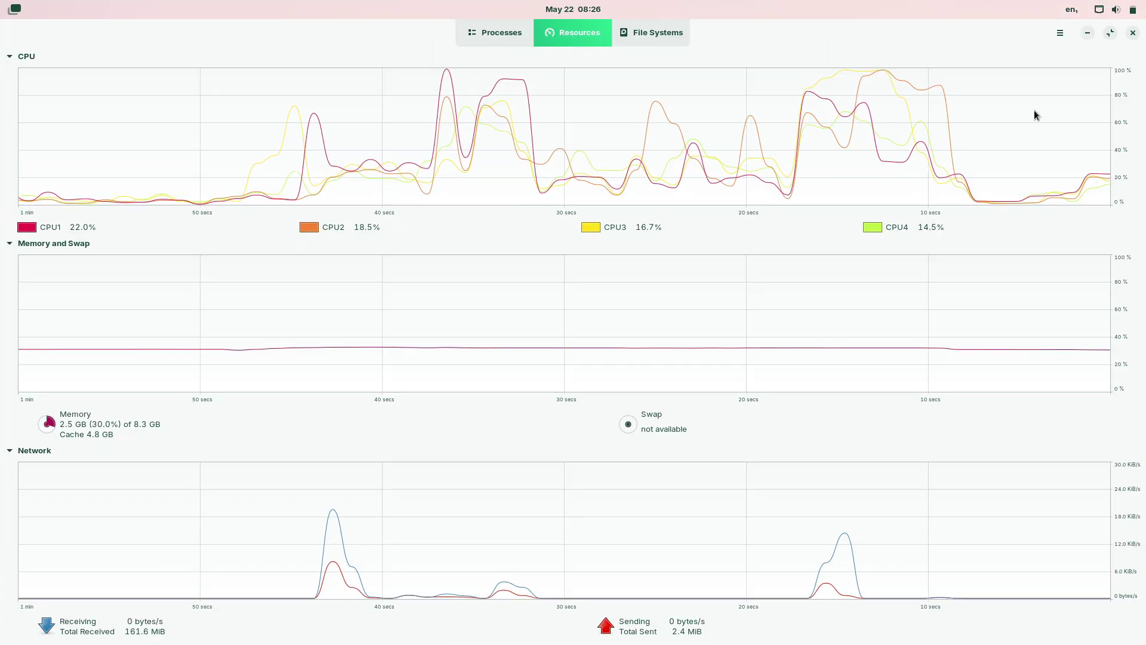
{"action": "key", "text": "super"}
{"action": "left_click", "coordinate": [675, 575]}
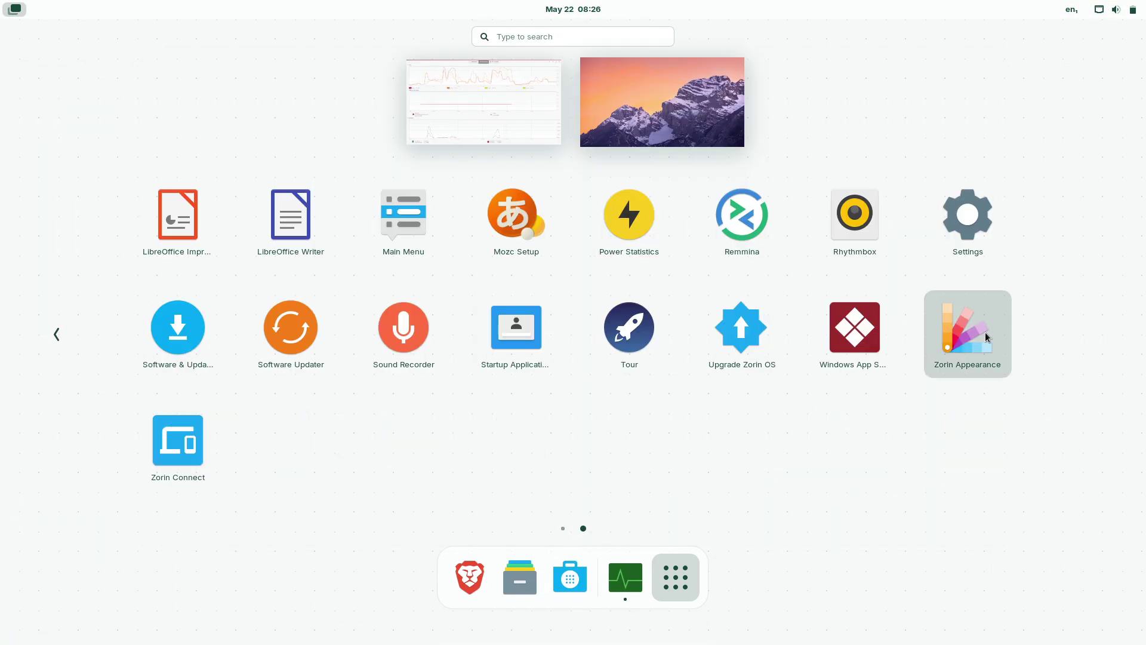
{"action": "left_click", "coordinate": [967, 333]}
{"action": "left_click", "coordinate": [576, 252]}
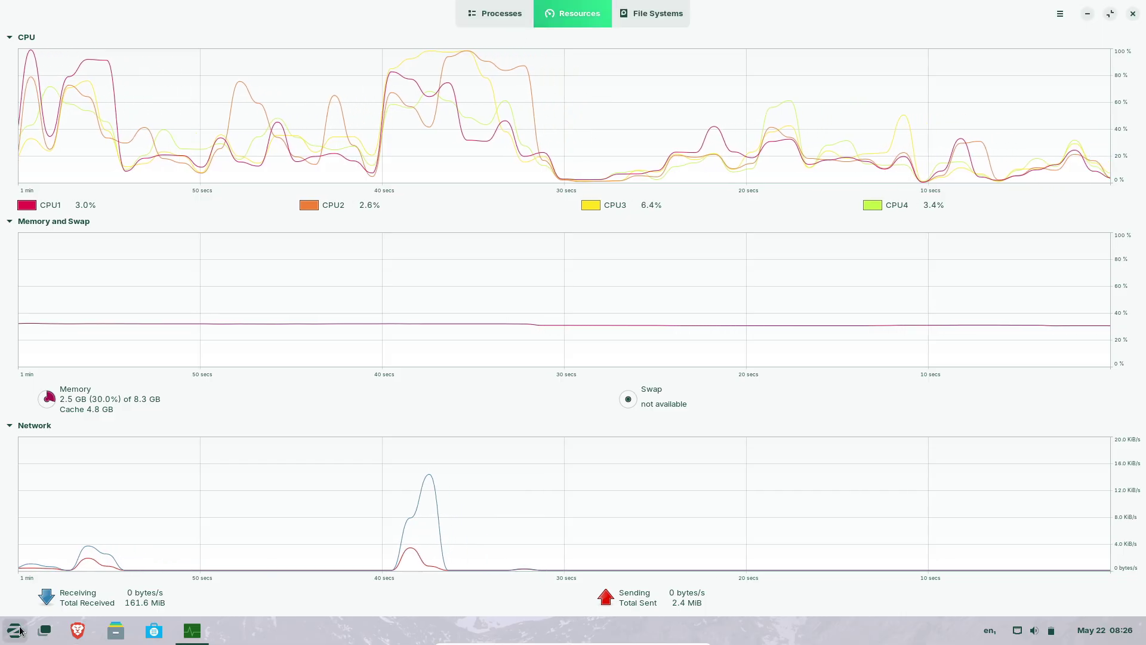
Browse the Zorin app menu categories, launch Software and check its installed apps and updates
{"action": "key", "text": "super"}
{"action": "left_click", "coordinate": [77, 420]}
{"action": "left_click", "coordinate": [56, 560]}
{"action": "left_click", "coordinate": [67, 447]}
{"action": "scroll", "coordinate": [90, 418], "scroll_direction": "down", "scroll_amount": 2}
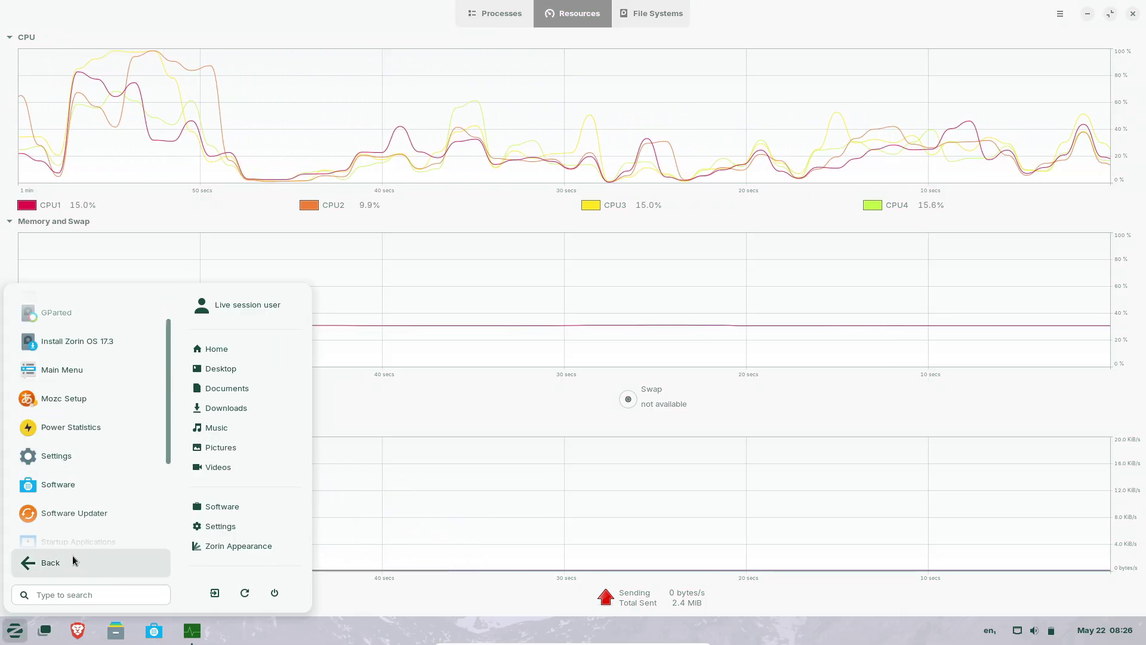
{"action": "left_click", "coordinate": [75, 562]}
{"action": "left_click", "coordinate": [56, 563]}
{"action": "scroll", "coordinate": [166, 487], "scroll_direction": "down", "scroll_amount": 10}
{"action": "left_click", "coordinate": [60, 345]}
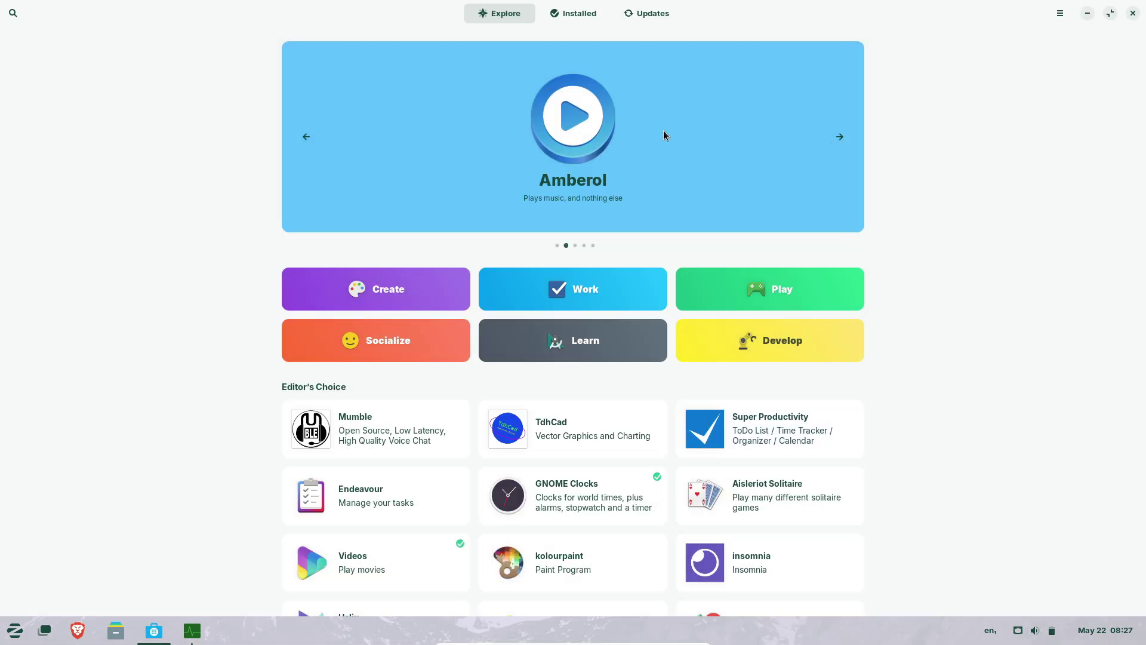
{"action": "left_click", "coordinate": [574, 13]}
{"action": "left_click", "coordinate": [646, 13]}
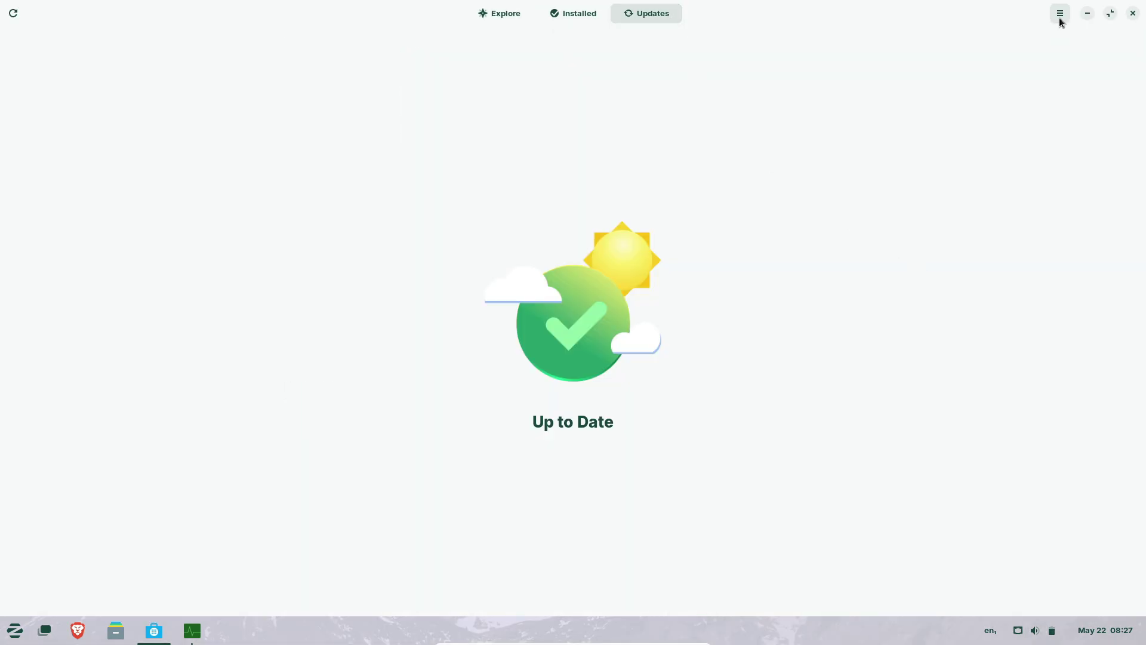
Review the trusted signing keys in Software & Updates, close it and open Change Background
{"action": "left_click", "coordinate": [1061, 14]}
{"action": "left_click", "coordinate": [1044, 46]}
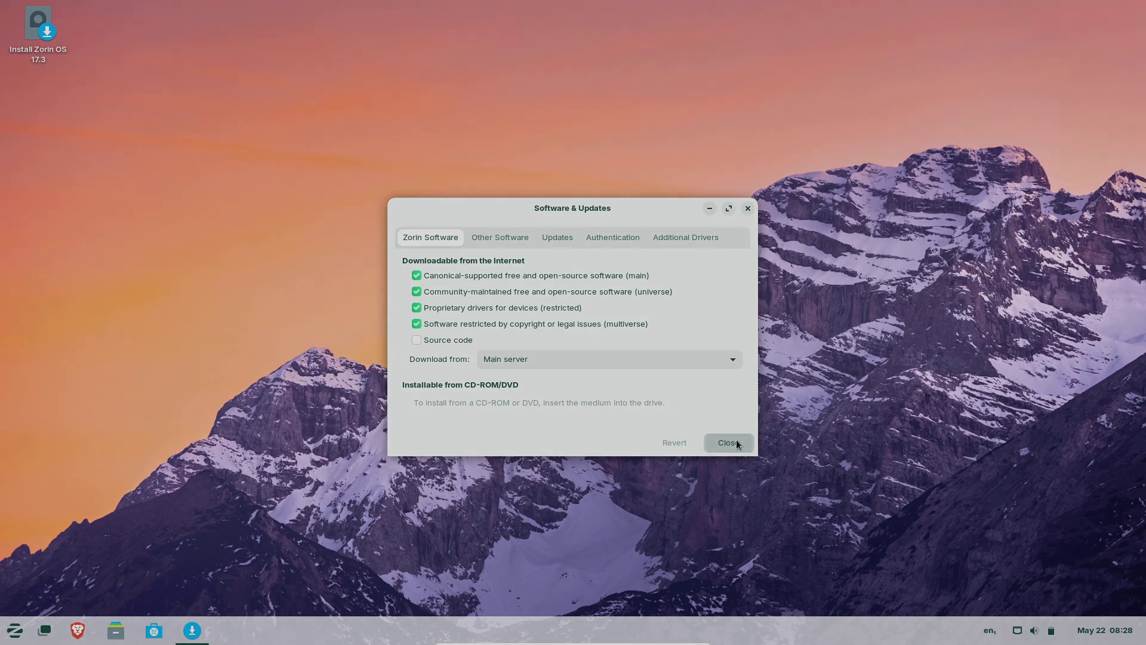
{"action": "left_click", "coordinate": [728, 442]}
{"action": "right_click", "coordinate": [539, 204]}
{"action": "left_click", "coordinate": [589, 389]}
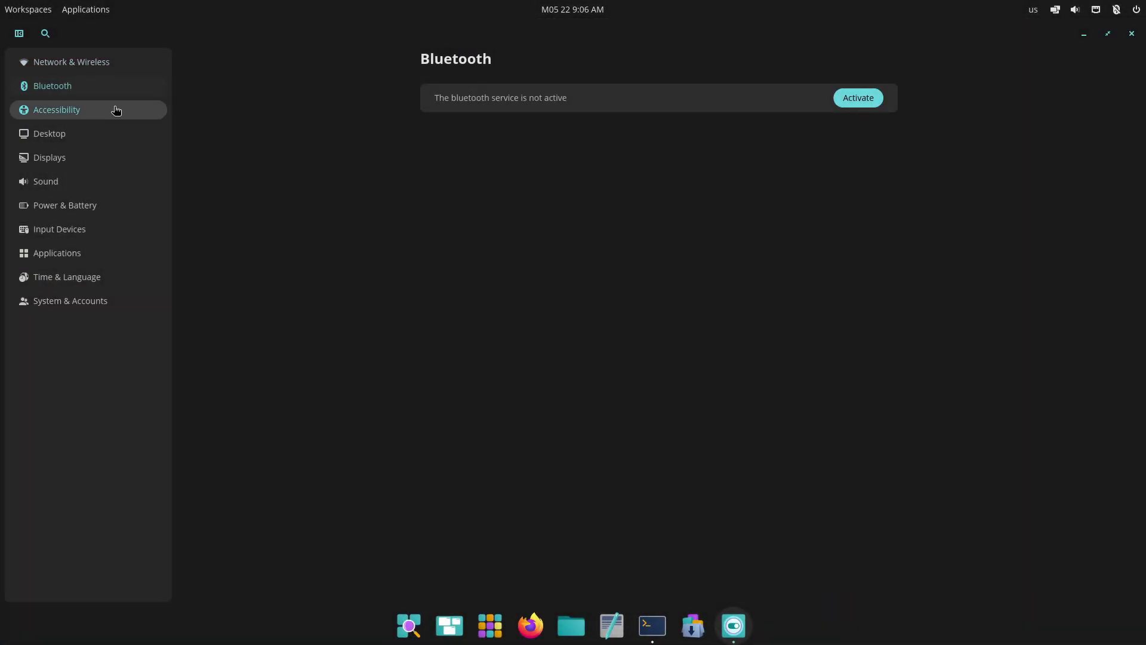
Browse COSMIC Settings pages: desktop, appearance, displays, power, input devices and system information
{"action": "left_click", "coordinate": [117, 111]}
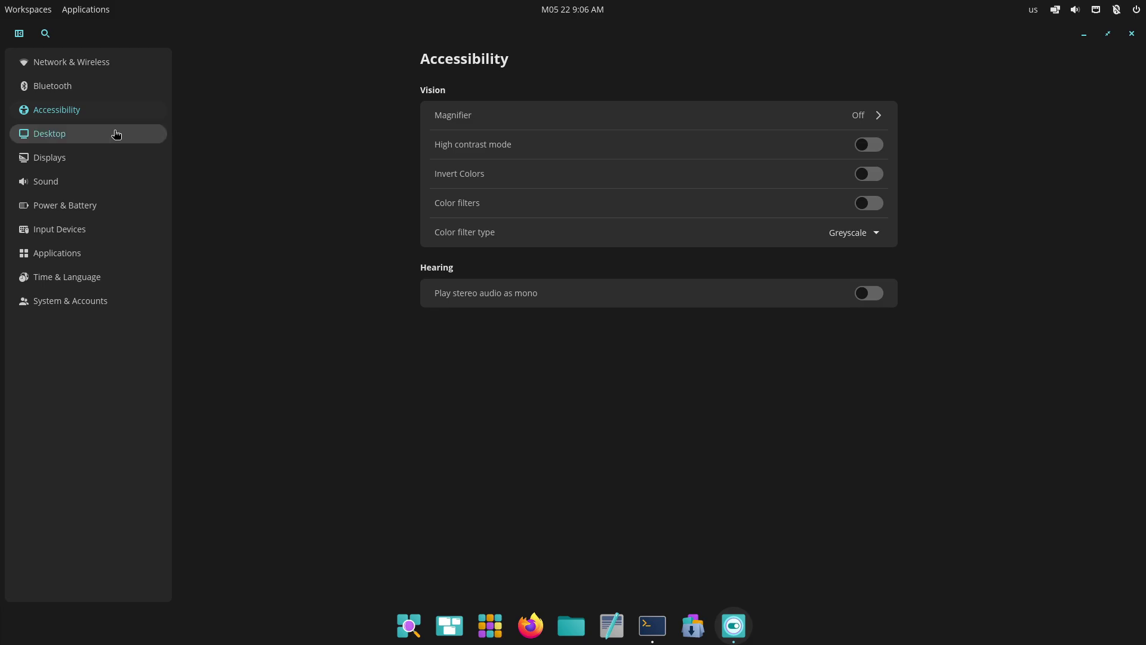
{"action": "left_click", "coordinate": [115, 133]}
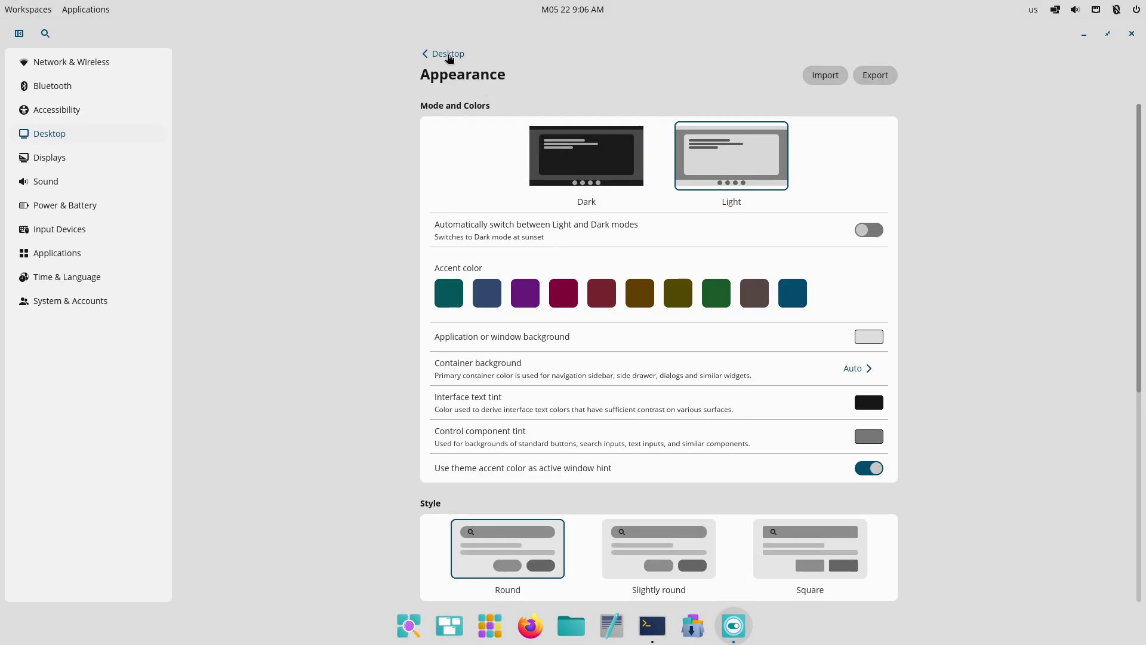
{"action": "scroll", "coordinate": [449, 58], "scroll_direction": "down", "scroll_amount": 5}
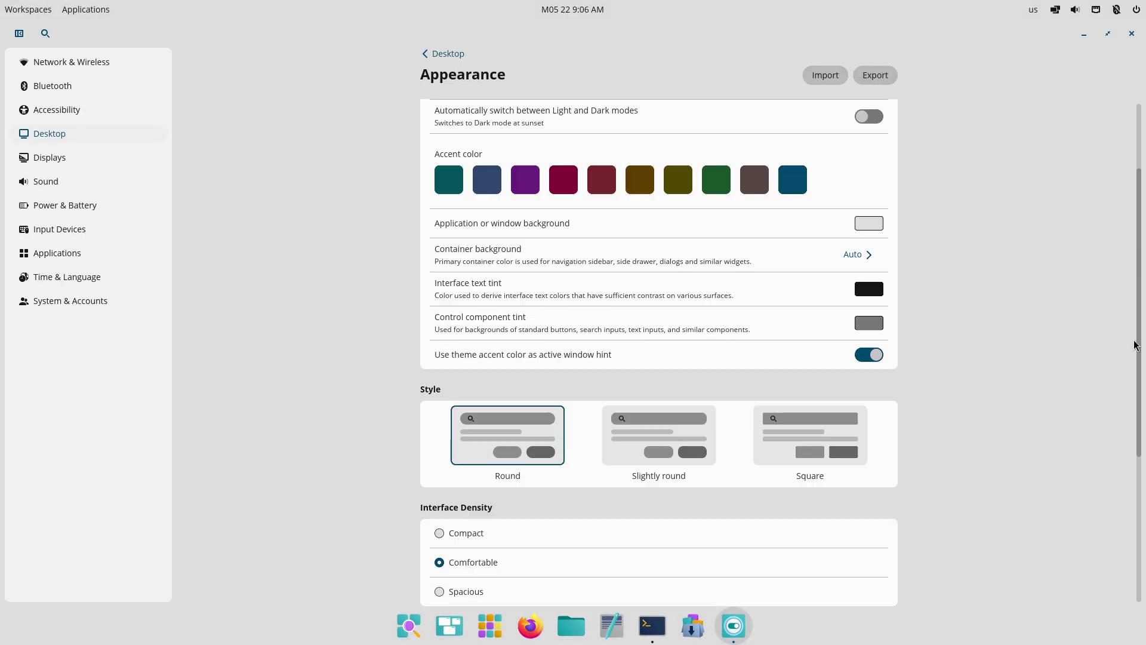
{"action": "left_click", "coordinate": [448, 54]}
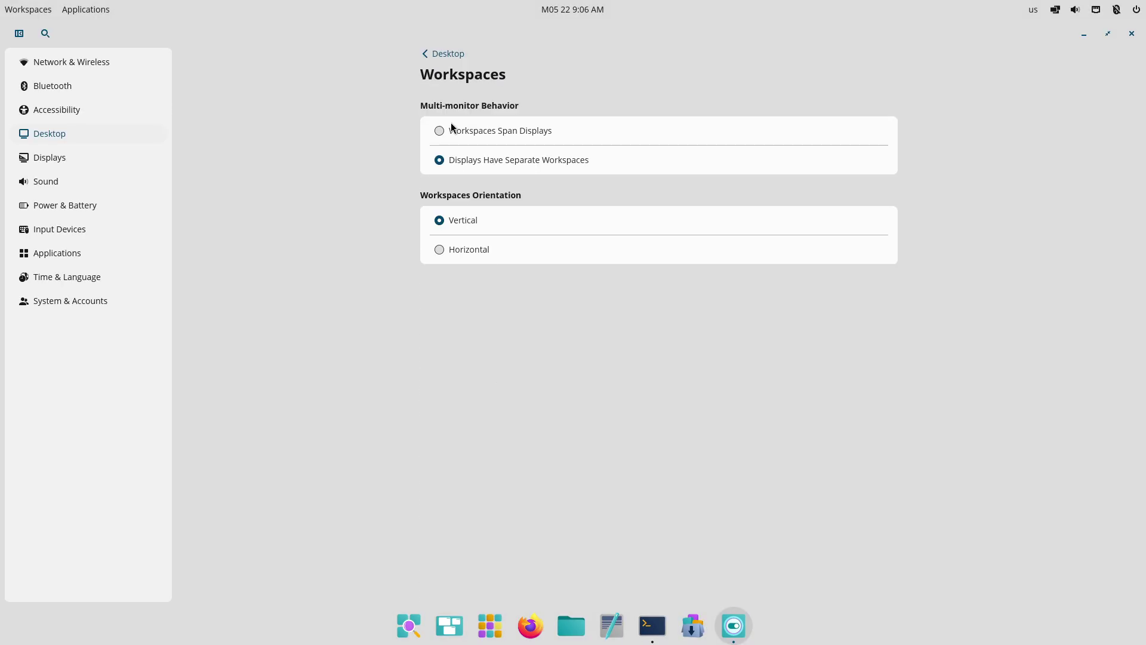
{"action": "left_click", "coordinate": [442, 53]}
{"action": "left_click", "coordinate": [141, 158]}
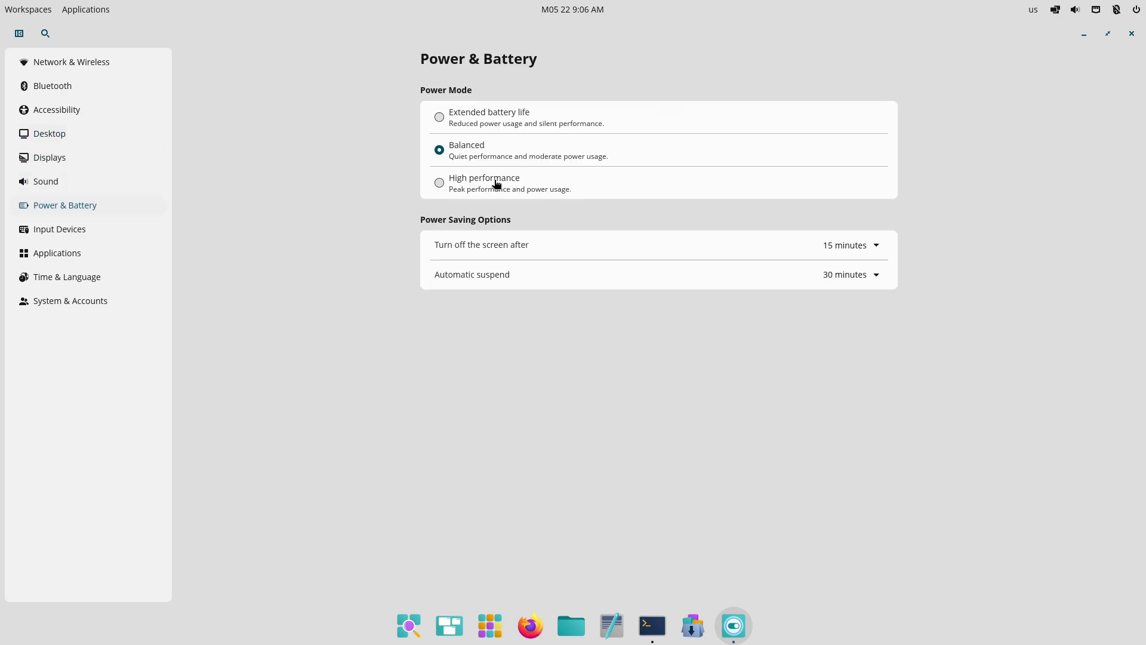
{"action": "left_click", "coordinate": [543, 122]}
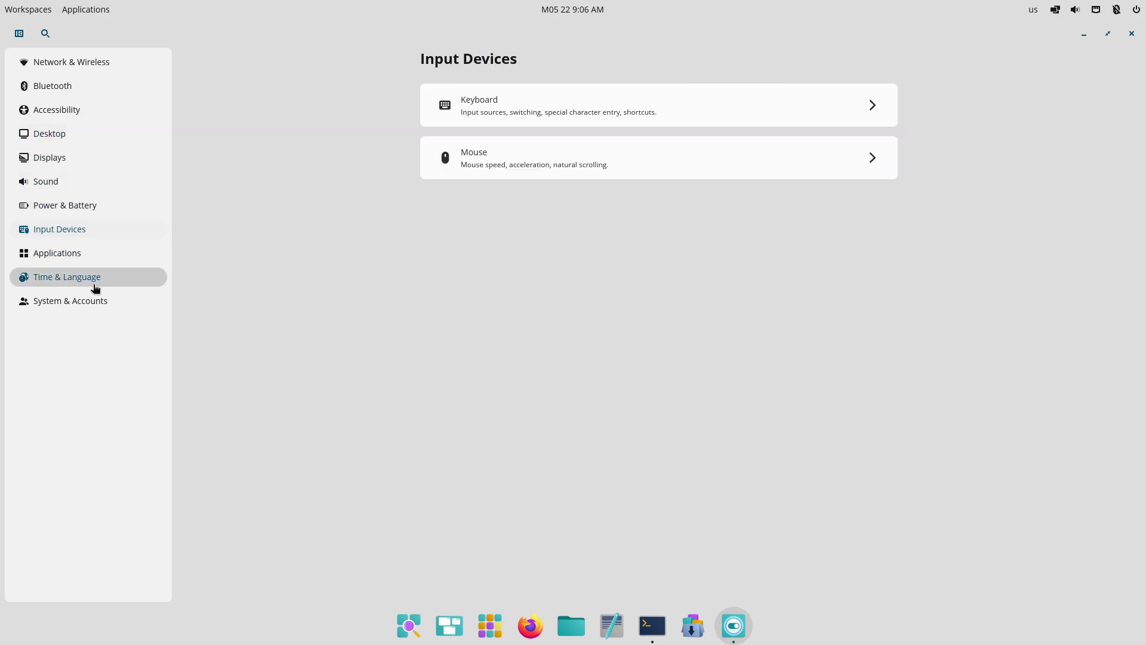
{"action": "left_click", "coordinate": [670, 151]}
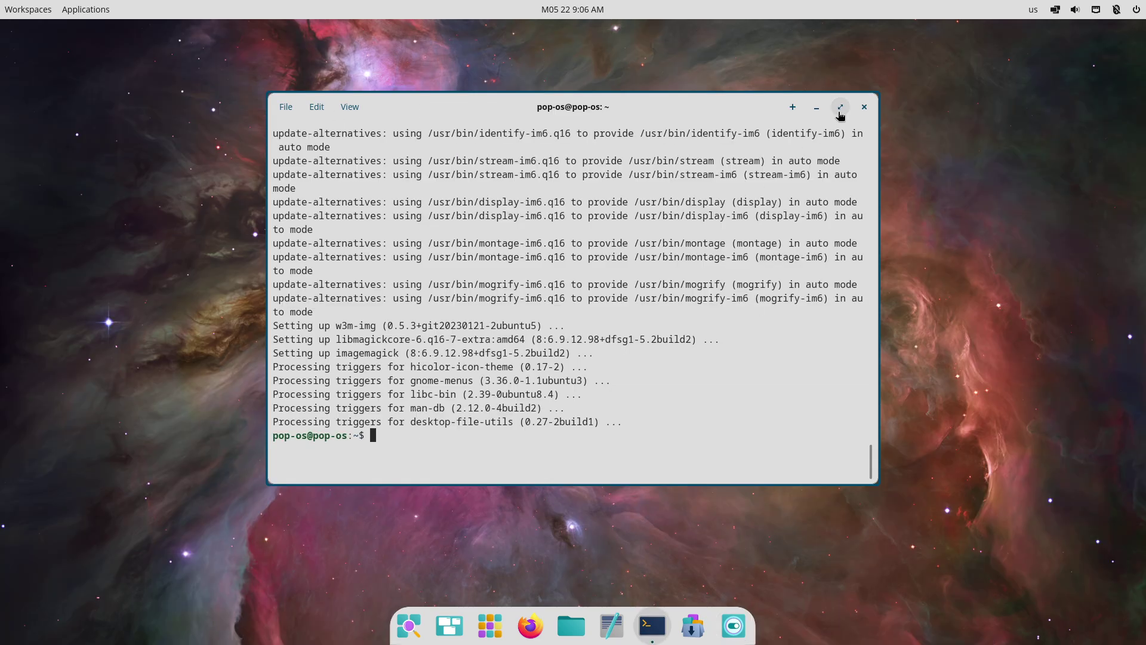
Maximize the terminal, run neofetch, then install inxi by pasting the suggested apt command
{"action": "left_click", "coordinate": [840, 107]}
{"action": "type", "text": "ne"}
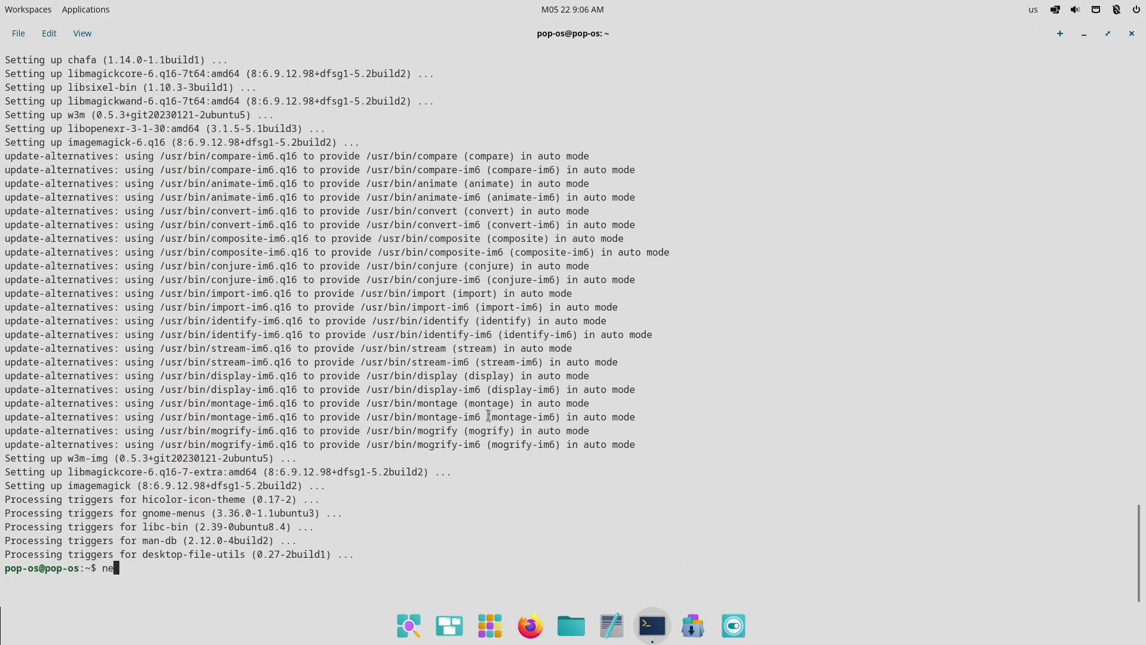
{"action": "type", "text": "ofetch"}
{"action": "key", "text": "Return"}
{"action": "type", "text": "inxi"}
{"action": "key", "text": "Return"}
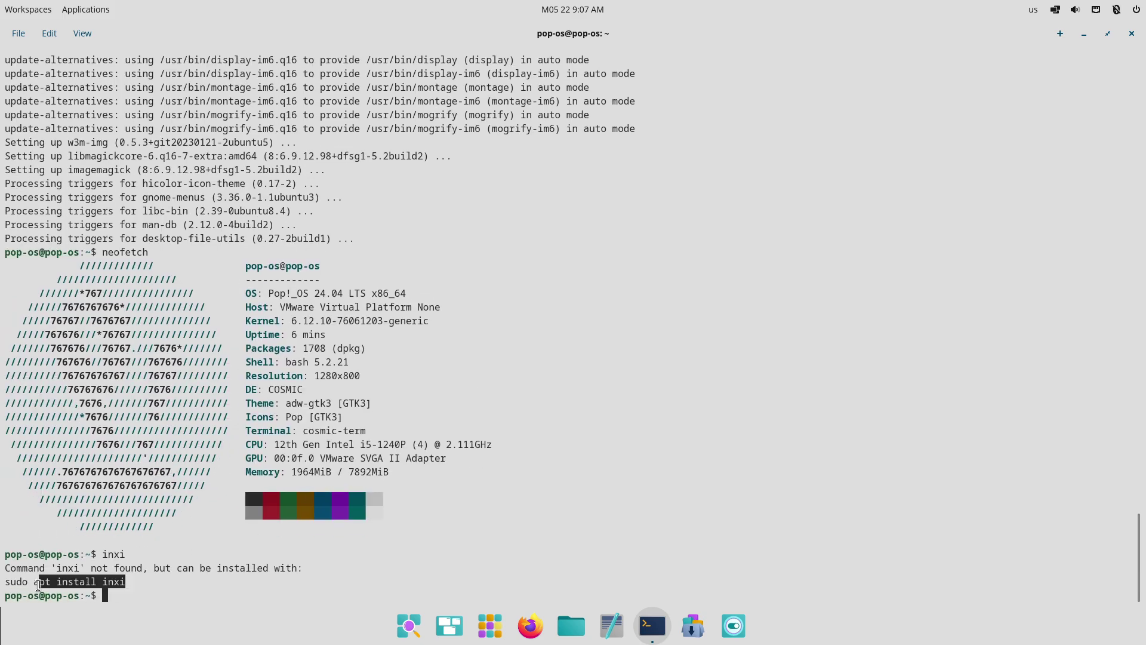
{"action": "left_click_drag", "start_coordinate": [38, 584], "coordinate": [7, 584]}
{"action": "right_click", "coordinate": [8, 585]}
{"action": "left_click", "coordinate": [90, 419]}
{"action": "key", "text": "Return"}
{"action": "type", "text": "y"}
{"action": "key", "text": "Return"}
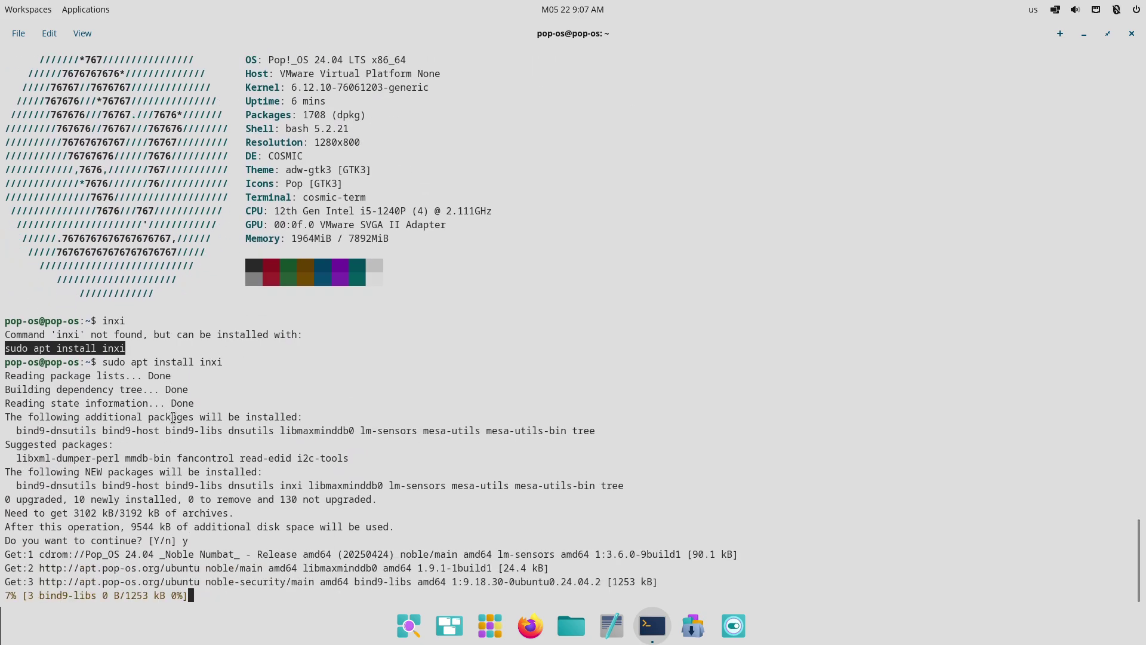
Run inxi, inxi -b, inxi -G and inxi -F, then exit the terminal
{"action": "type", "text": "inxi"}
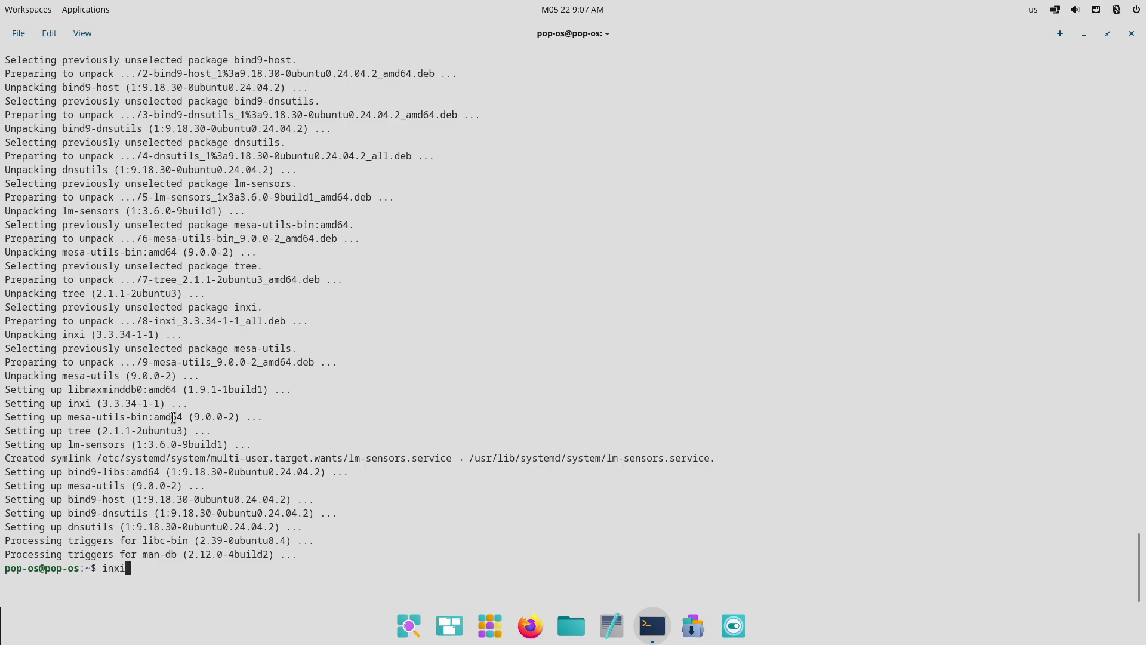
{"action": "key", "text": "Return"}
{"action": "type", "text": "inxi -b"}
{"action": "key", "text": "Return"}
{"action": "type", "text": "inxi -G"}
{"action": "key", "text": "Return"}
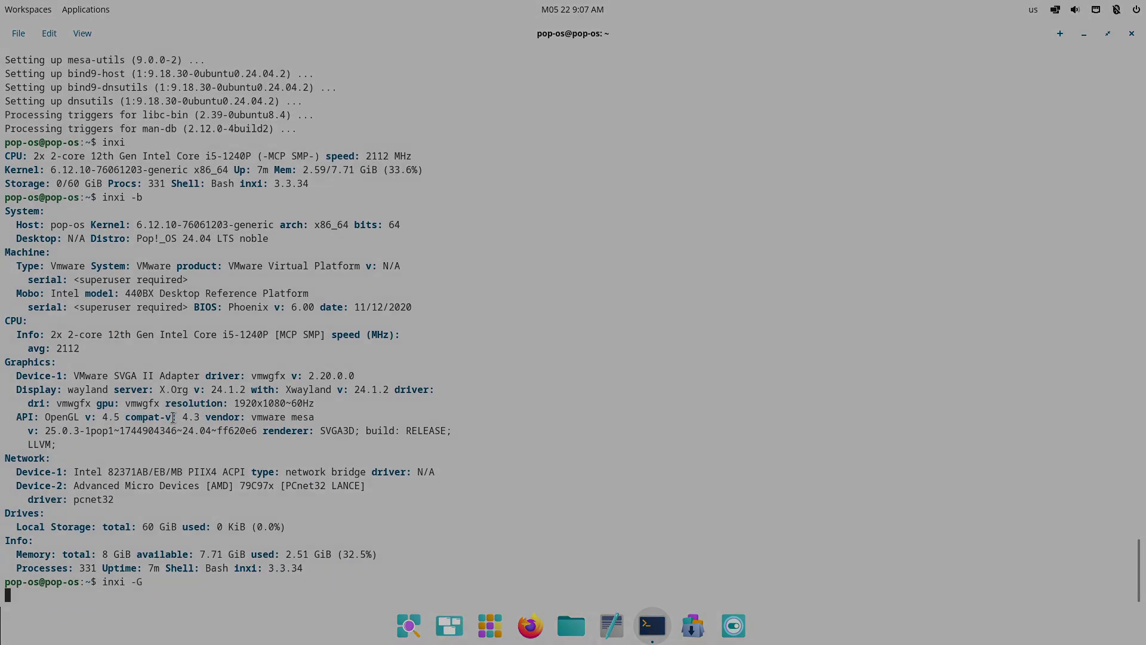
{"action": "type", "text": "inxi -F"}
{"action": "key", "text": "Return"}
{"action": "type", "text": "ex"}
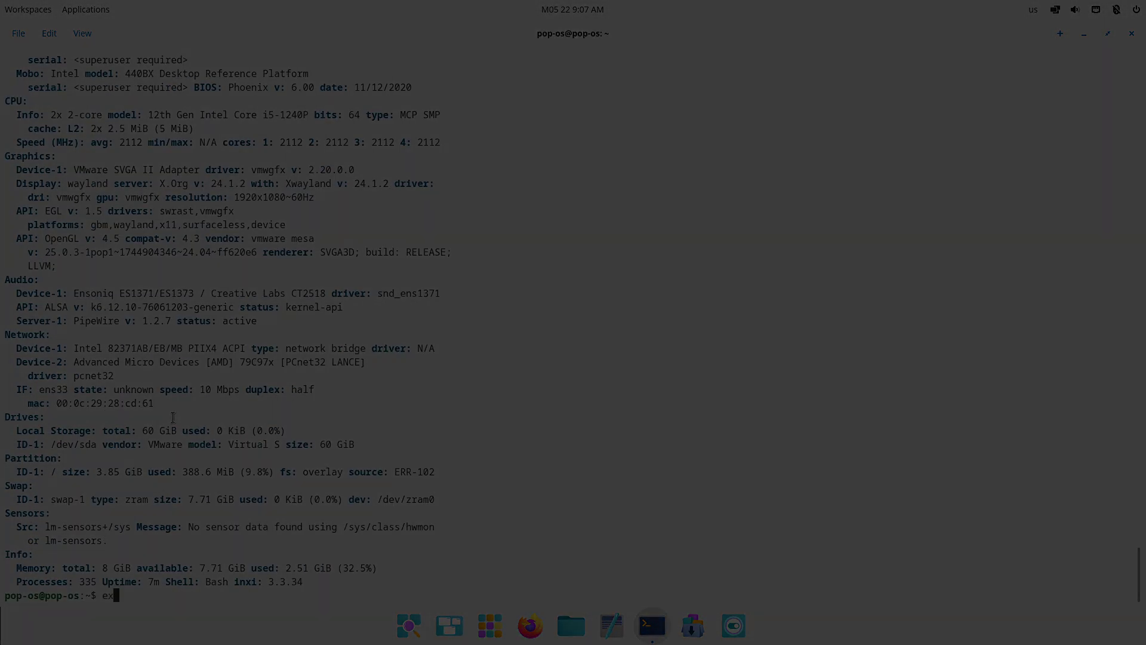
{"action": "type", "text": "it"}
{"action": "key", "text": "Return"}
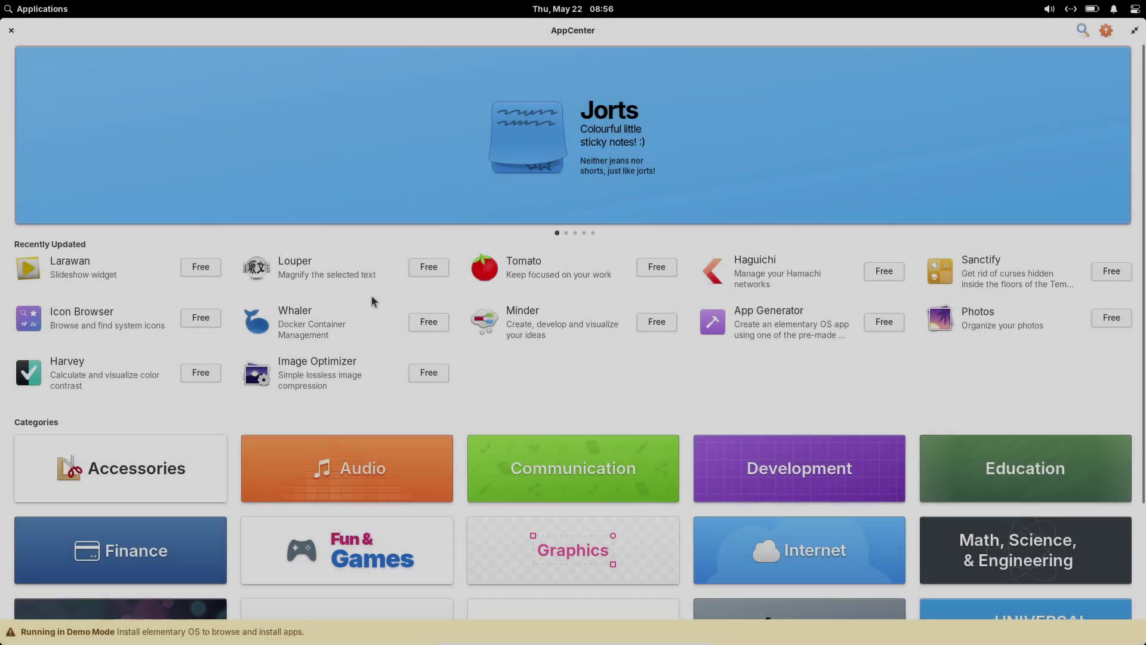
Browse the Harvey and Tomato app pages in AppCenter
{"action": "left_click", "coordinate": [87, 365]}
{"action": "left_click", "coordinate": [423, 119]}
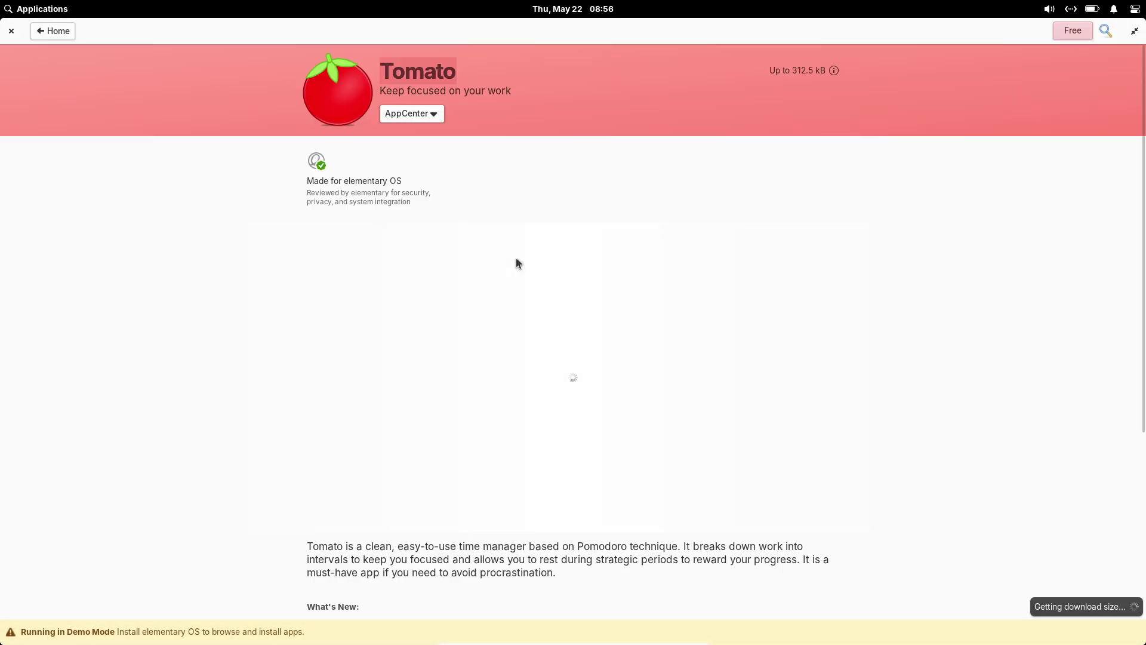
{"action": "left_click", "coordinate": [422, 119]}
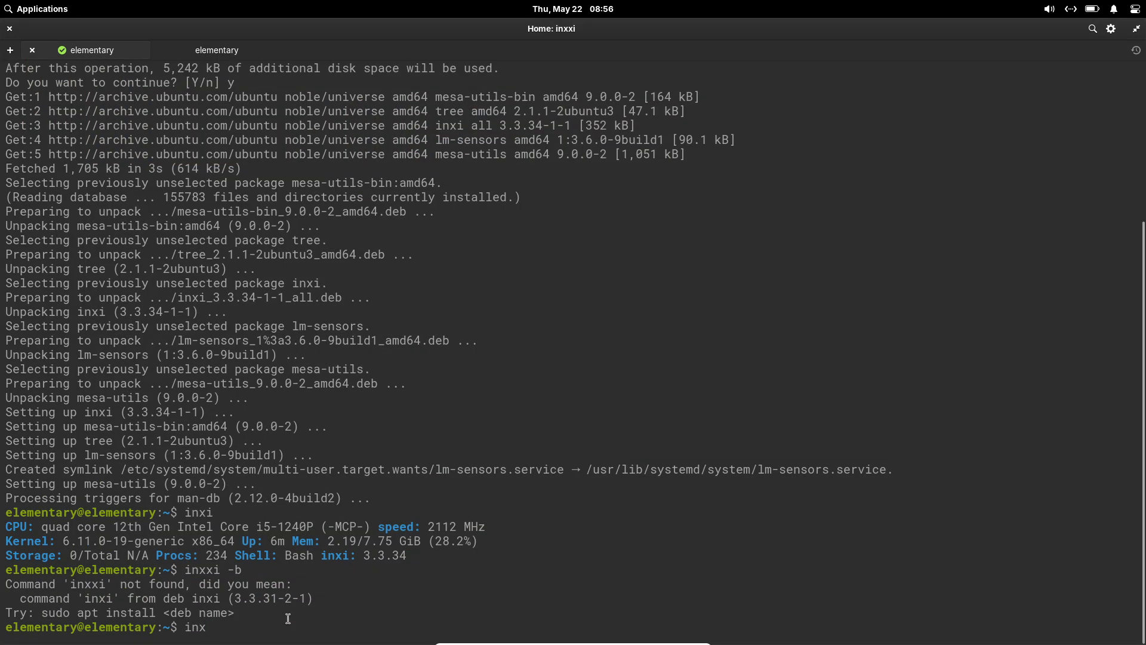
Run the inxi -b, -F and -G reports and check that Python is 3.12.3
{"action": "type", "text": "b"}
{"action": "key", "text": "Return"}
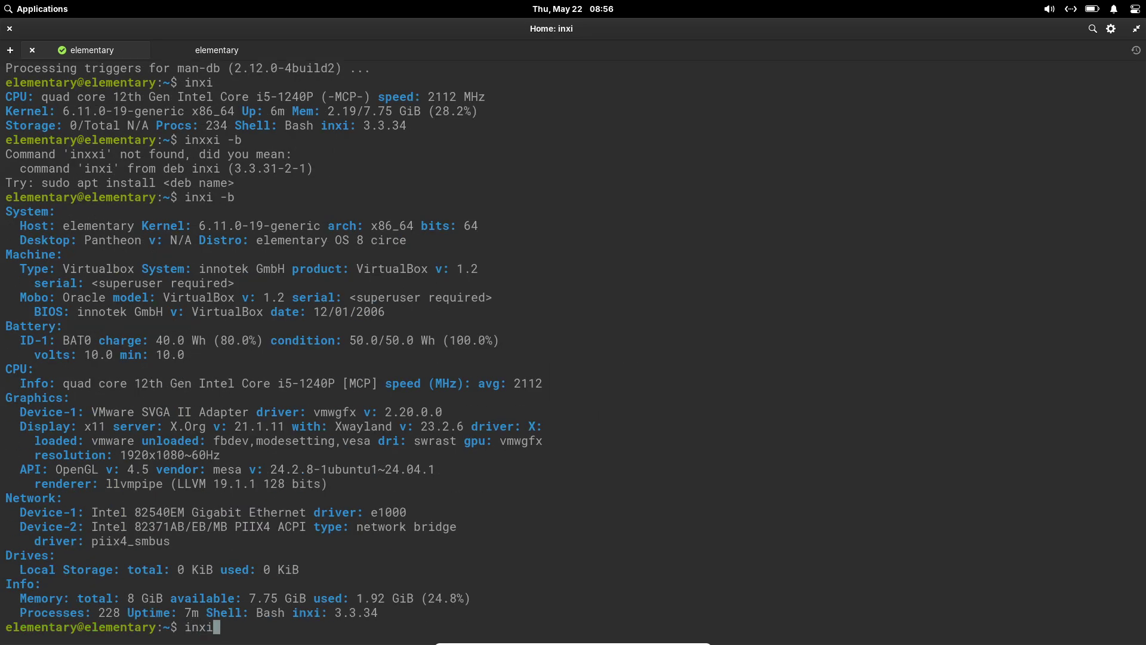
{"action": "key", "text": "Return"}
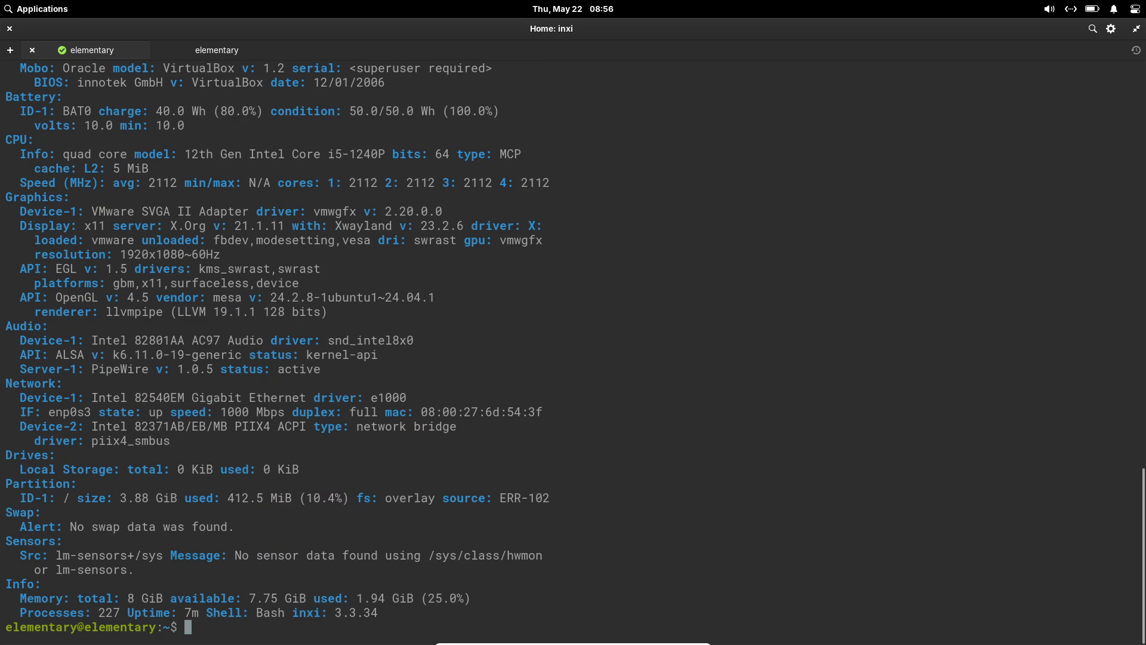
{"action": "key", "text": "Return"}
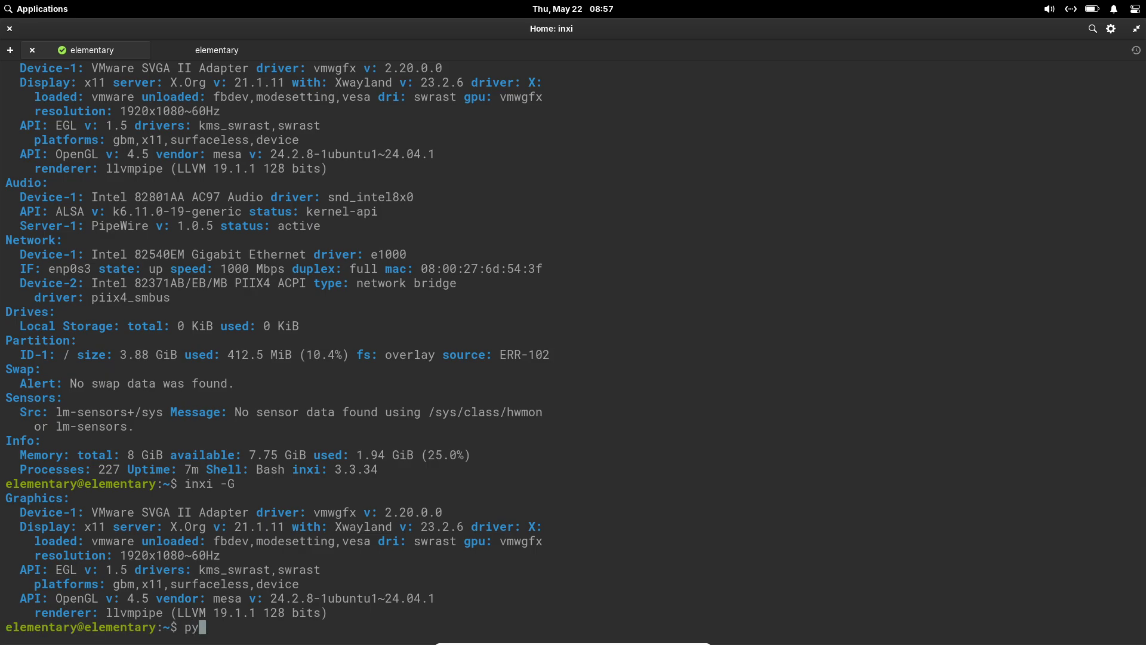
{"action": "type", "text": "python3 --version"}
{"action": "key", "text": "Return"}
Install neofetch with the pasted 'sudo apt install neofetch' command and run it
{"action": "type", "text": "neofetch"}
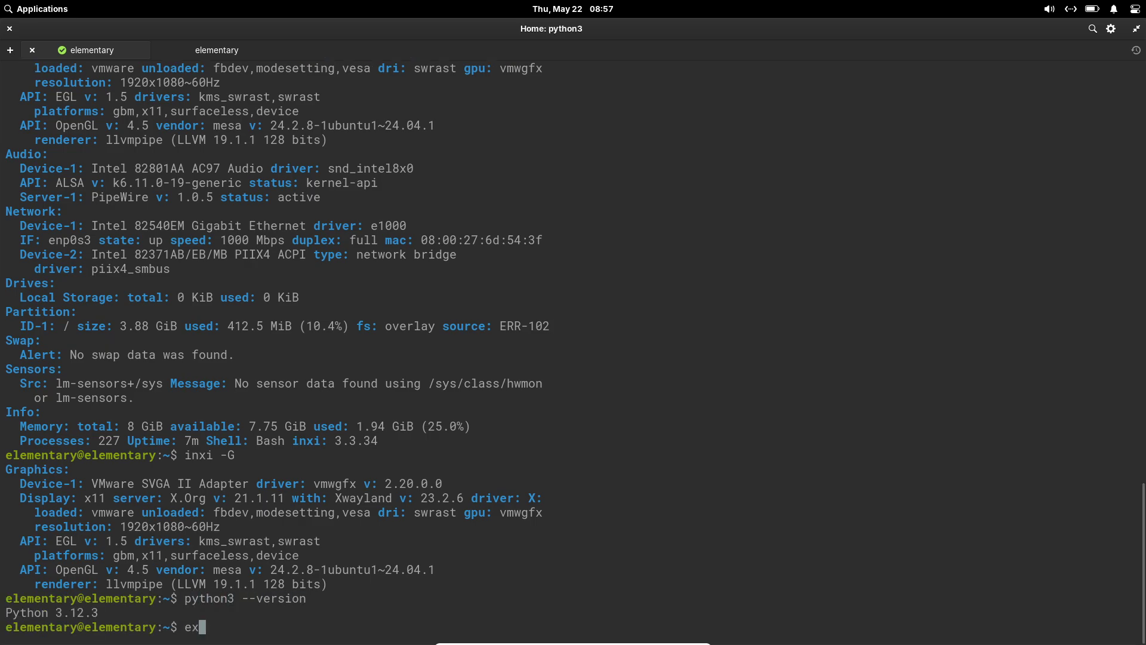
{"action": "key", "text": "ctrl+l"}
{"action": "key", "text": "Return"}
{"action": "middle_click", "coordinate": [189, 116]}
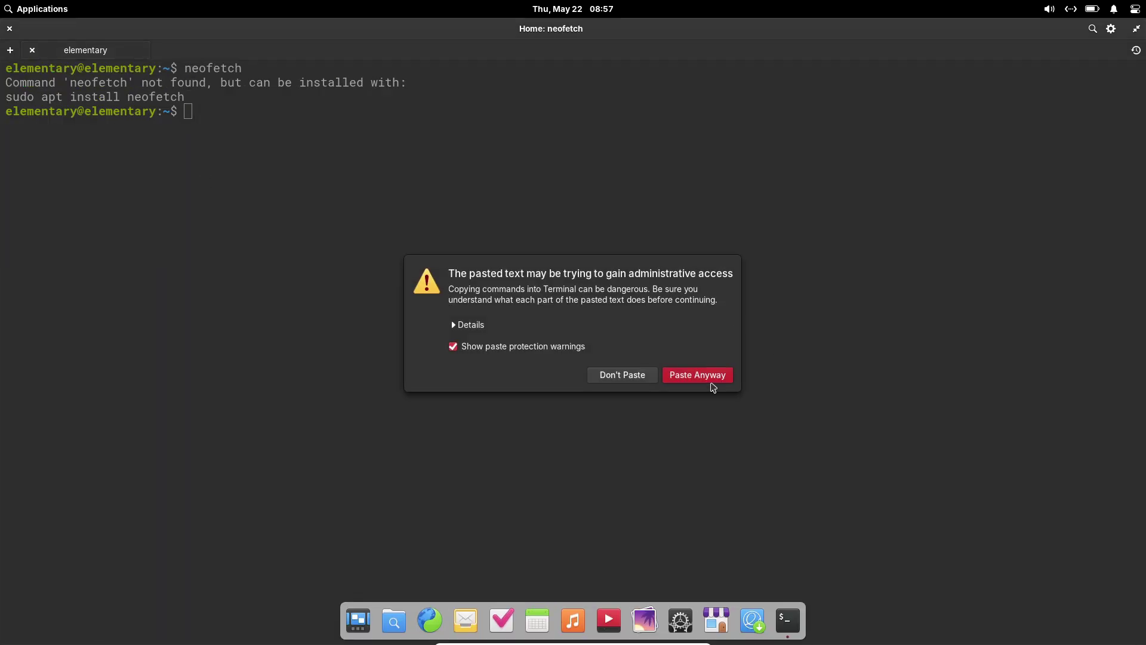
{"action": "type", "text": "y"}
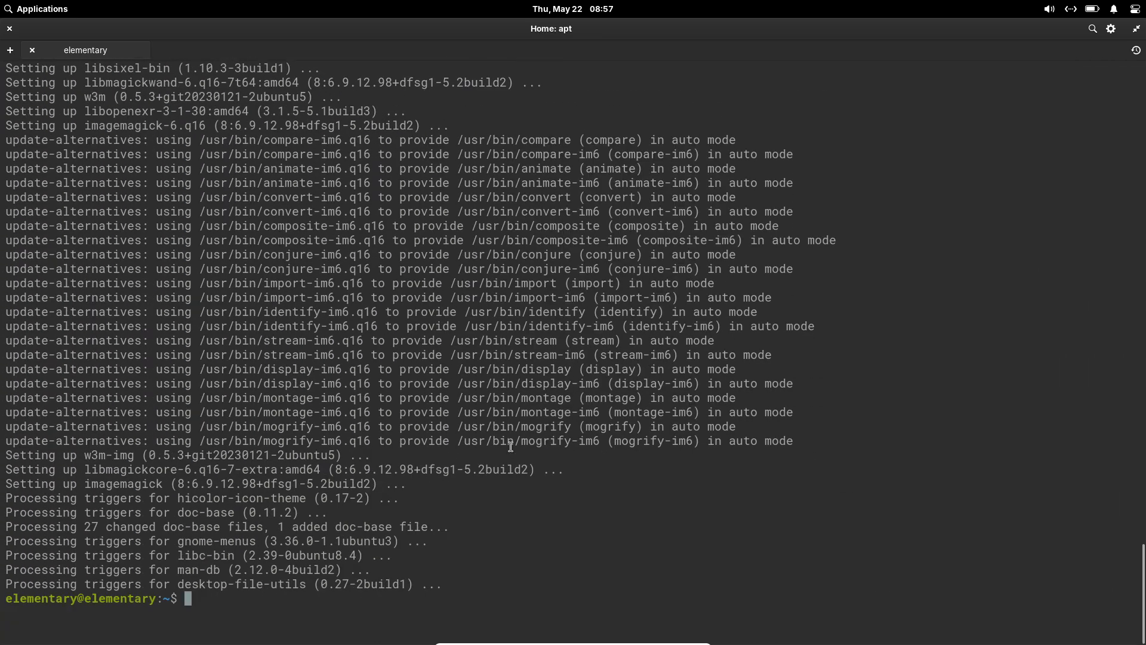
{"action": "type", "text": "fetch"}
{"action": "key", "text": "Return"}
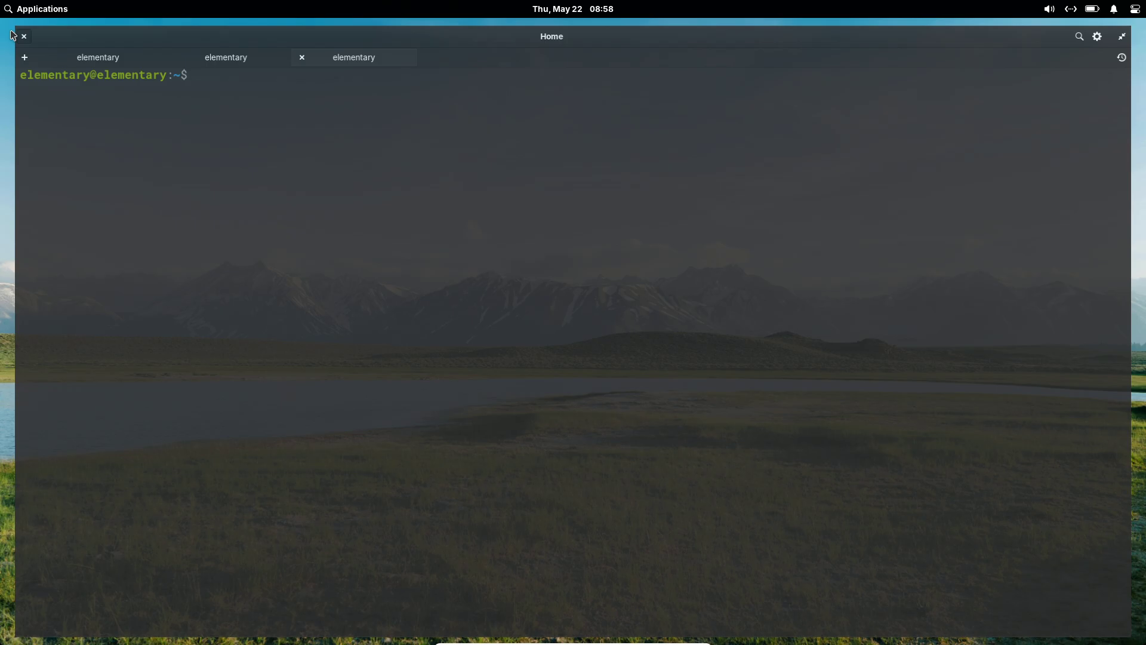
Set the pink dahlia flower photo as the desktop wallpaper
{"action": "right_click", "coordinate": [500, 284]}
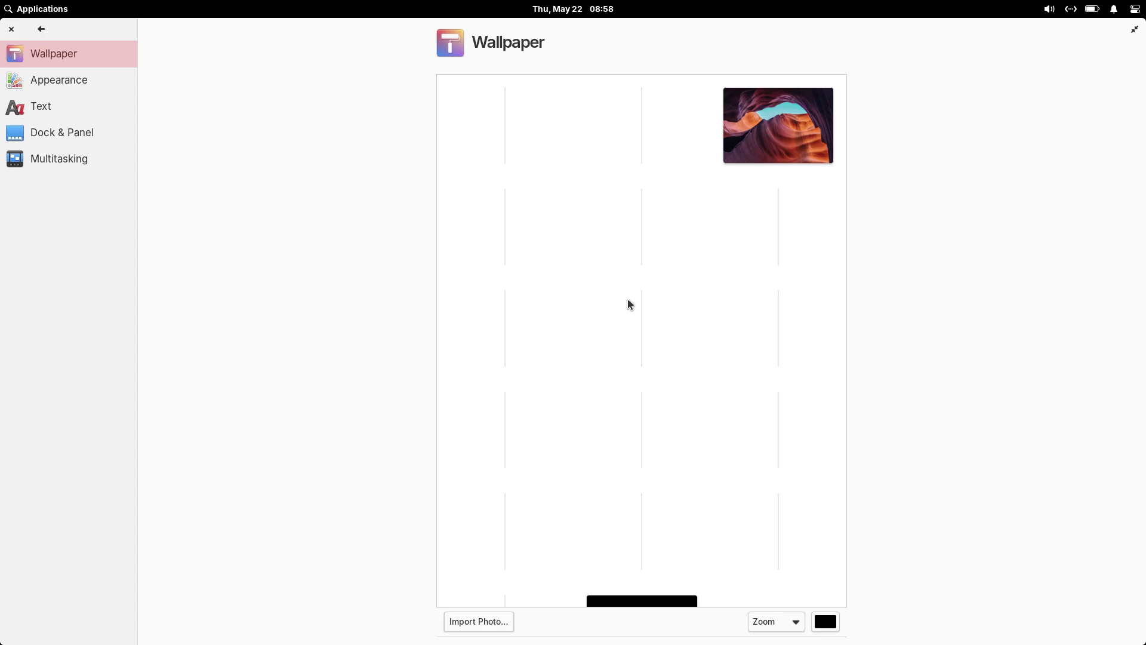
{"action": "scroll", "coordinate": [836, 239], "scroll_direction": "down", "scroll_amount": 2}
{"action": "left_click", "coordinate": [767, 447]}
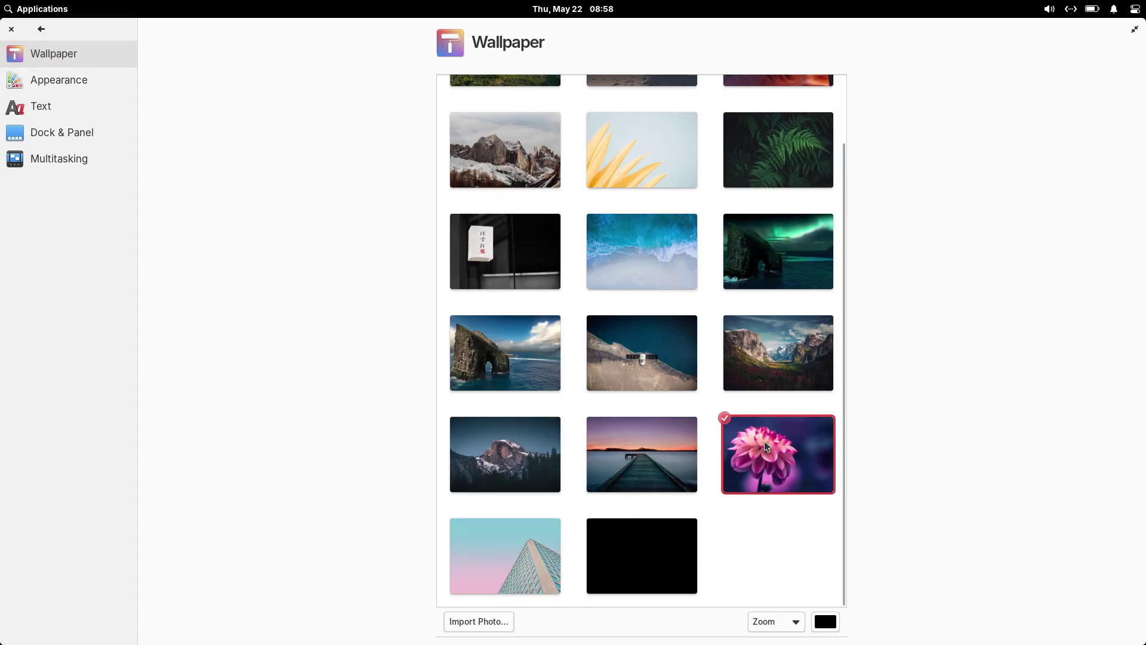
Look through the Appearance, Text and Multitasking panes of System Settings
{"action": "left_click", "coordinate": [77, 84]}
{"action": "left_click", "coordinate": [76, 106]}
{"action": "left_click", "coordinate": [77, 158]}
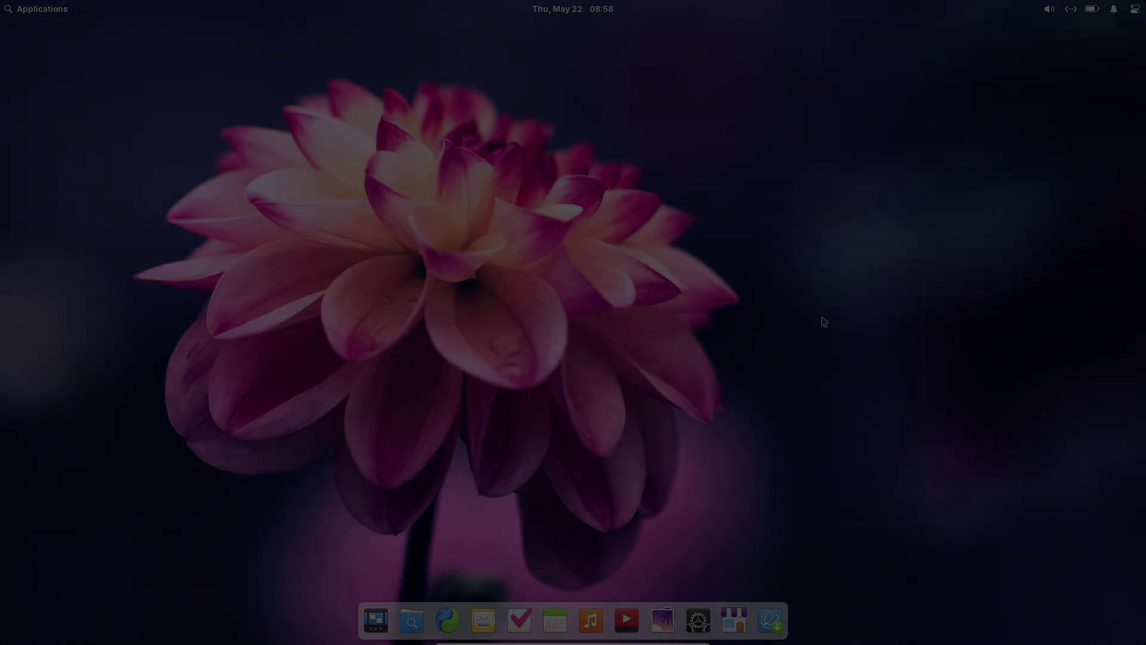